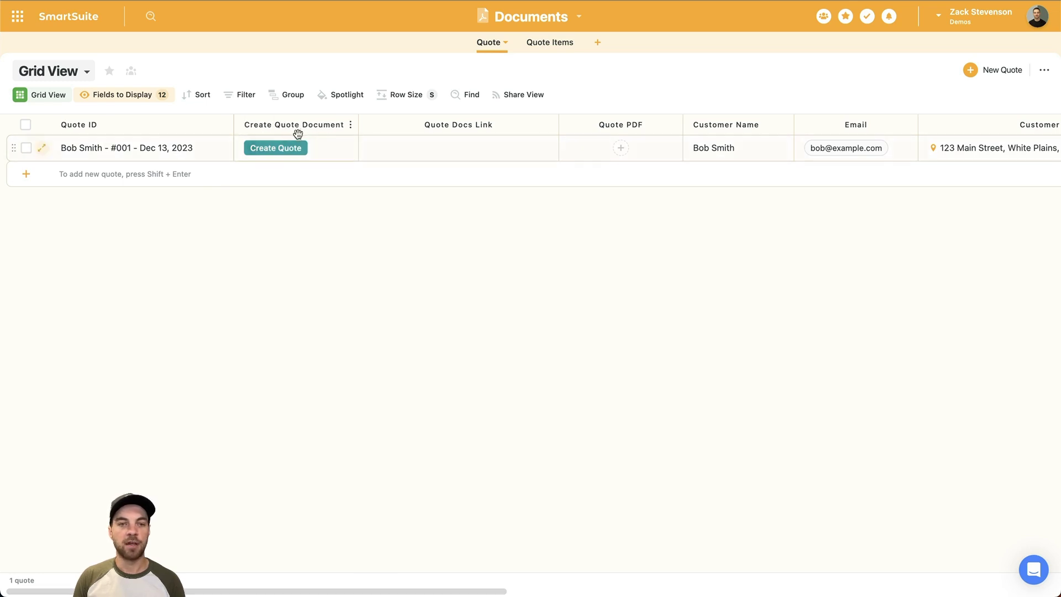
- Drag the Create Quote Document column's right border a few pixels wider in the Quote table
left_click_drag(359, 131, 365, 131)
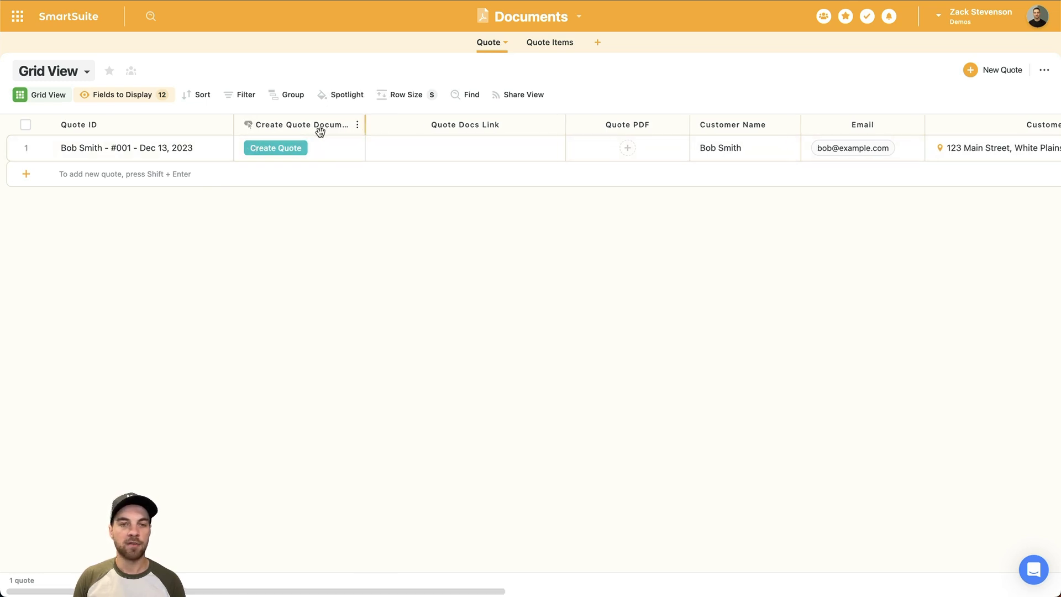
double_click(281, 123)
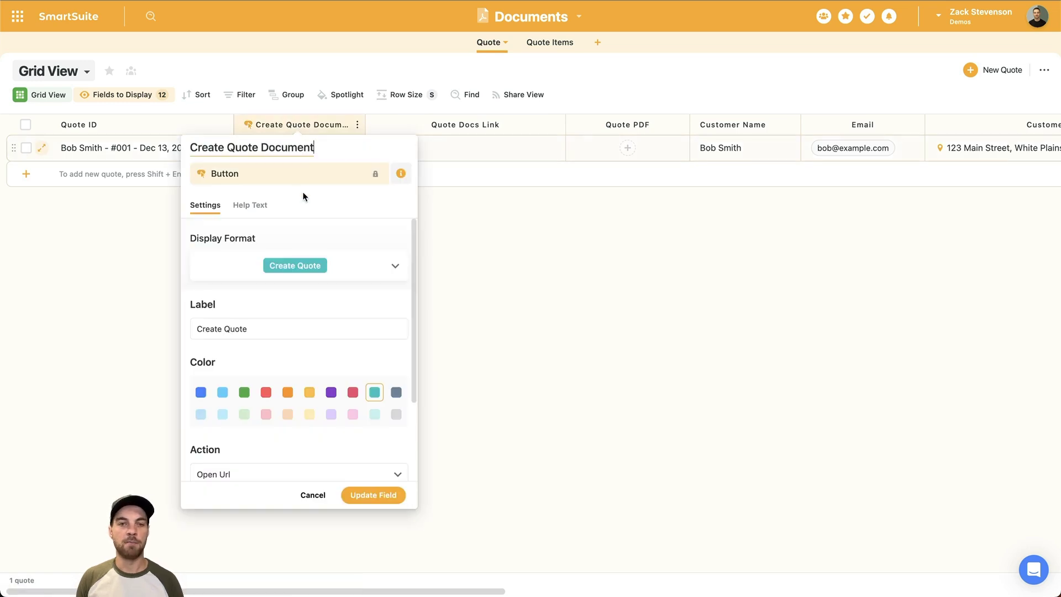
scroll(336, 230, "down", 3)
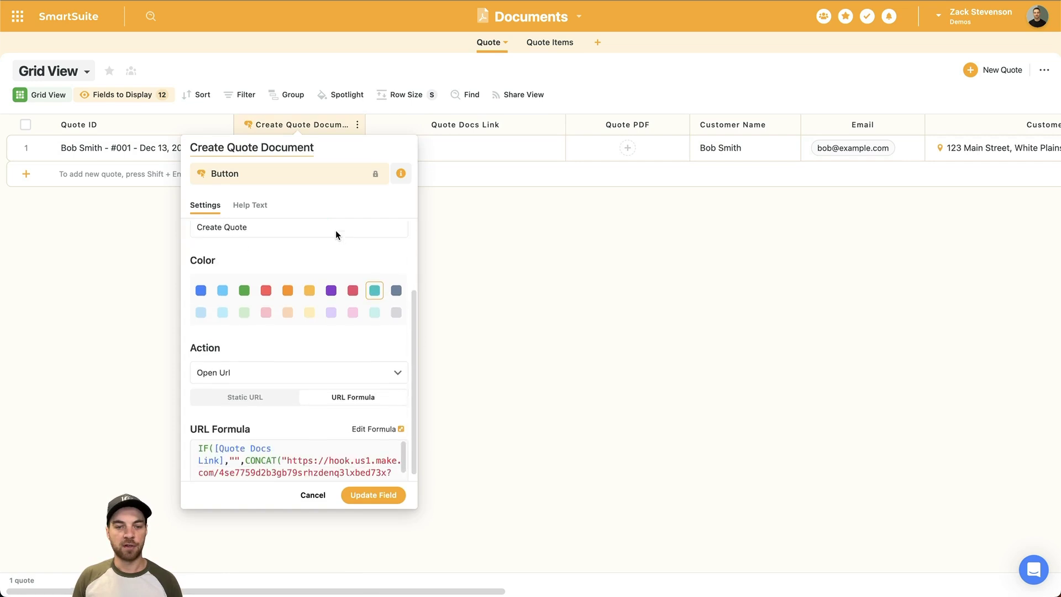
left_click(372, 421)
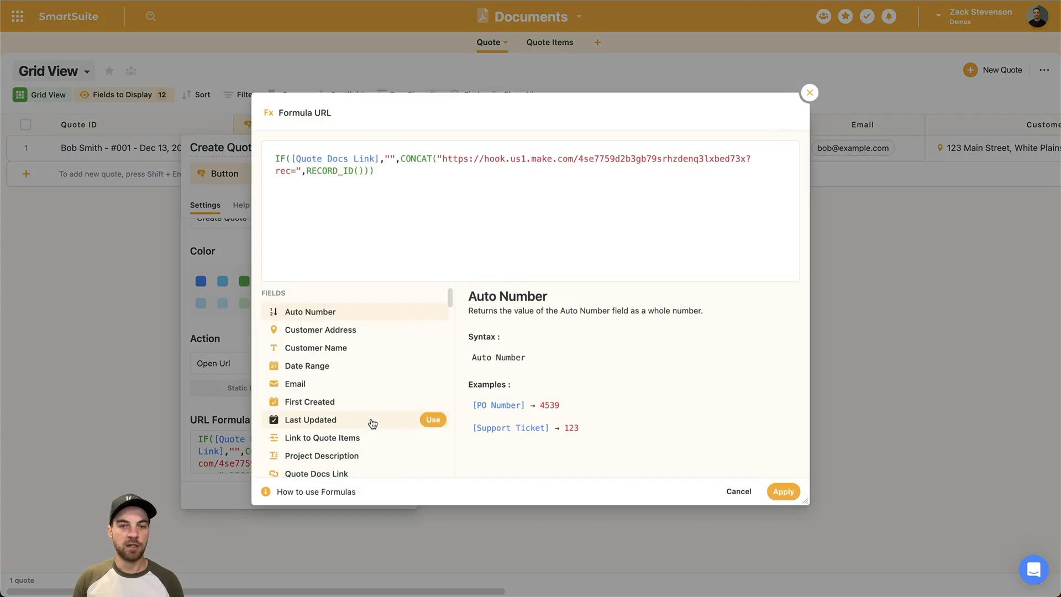
left_click(407, 156)
left_click_drag(408, 157, 379, 173)
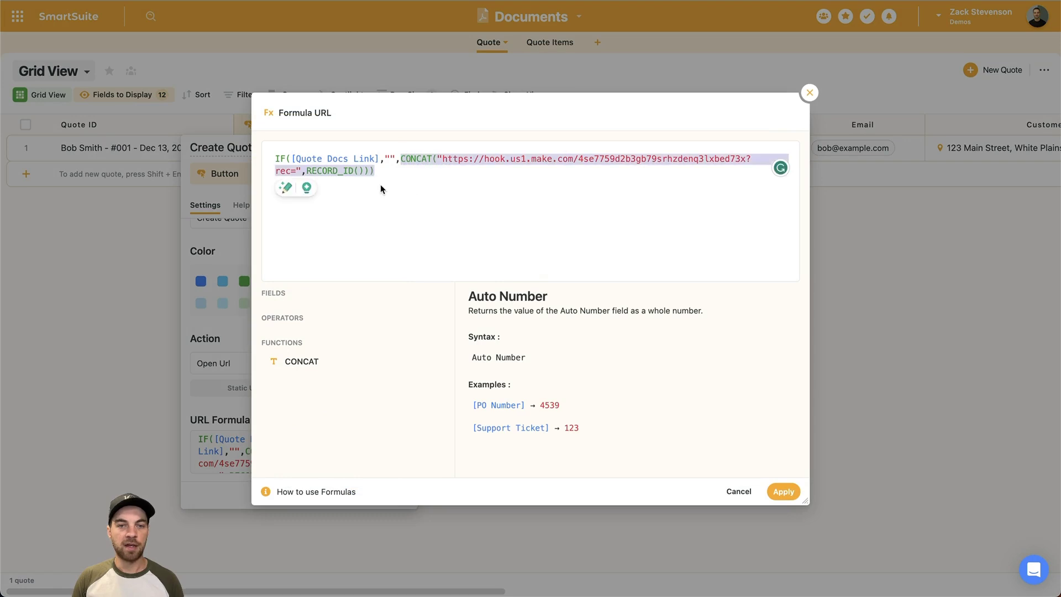
left_click(393, 172)
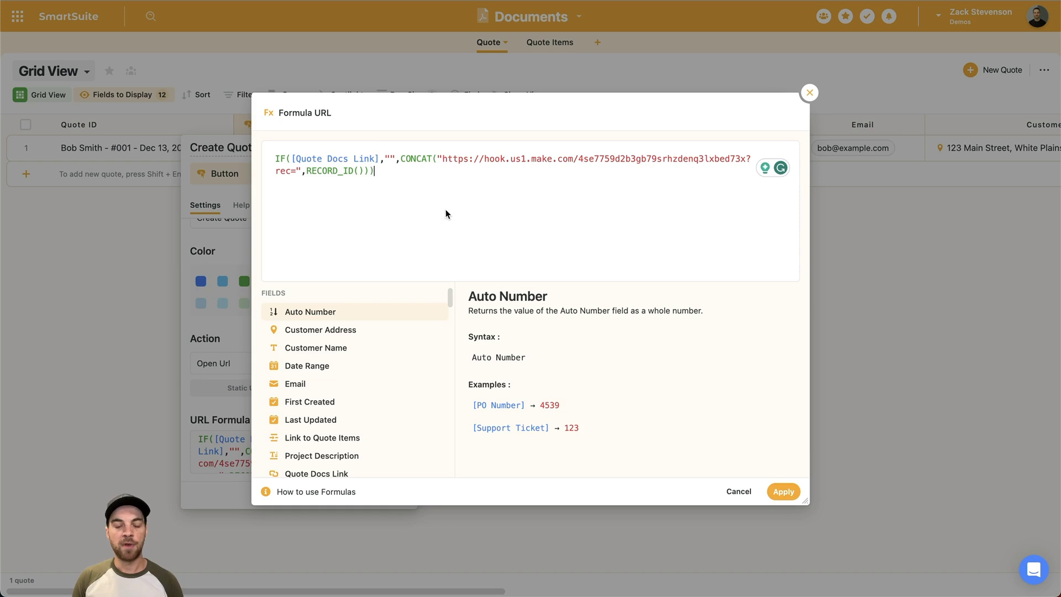
left_click_drag(442, 158, 634, 167)
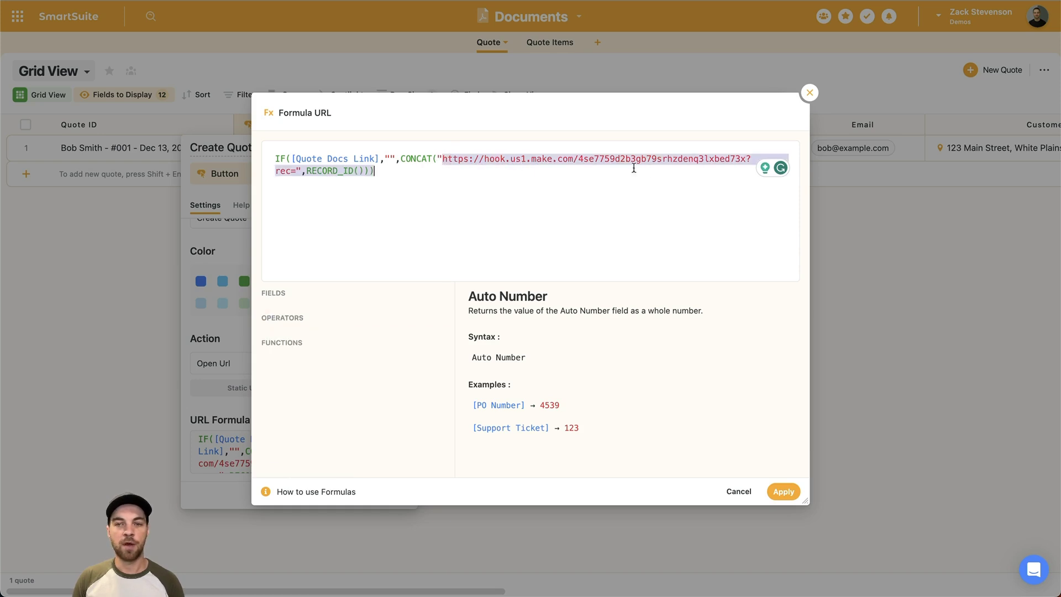
left_click(740, 159)
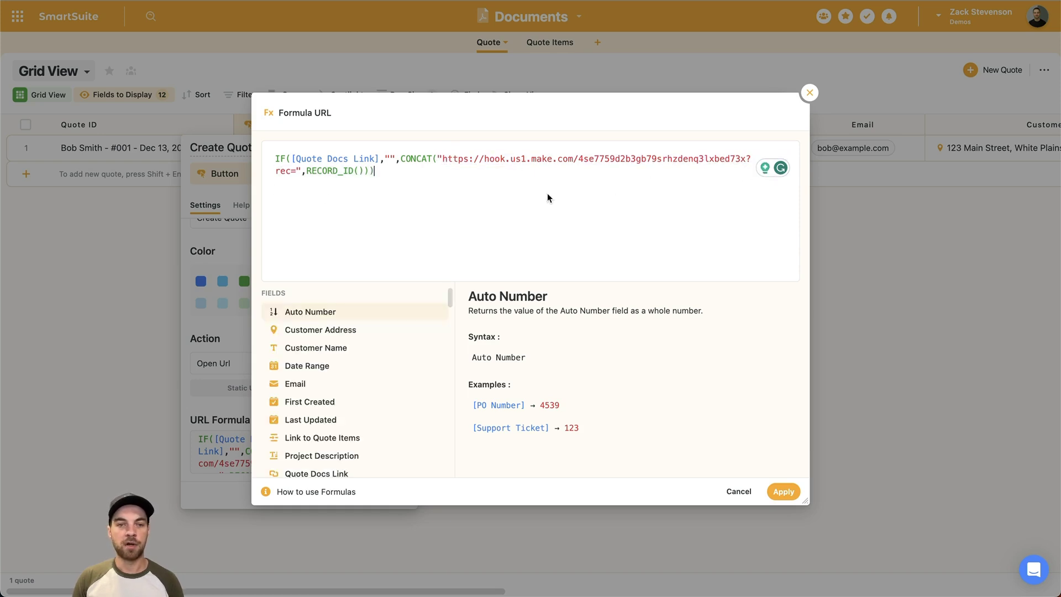
left_click(287, 172)
left_click_drag(284, 172, 295, 178)
left_click(296, 192)
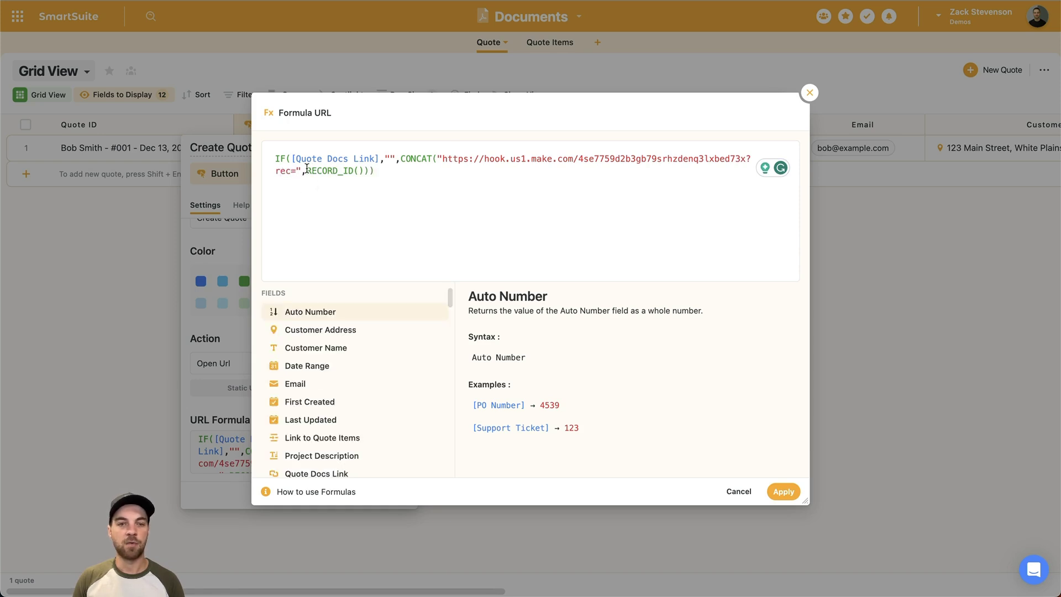
left_click(308, 171)
left_click_drag(308, 171, 376, 171)
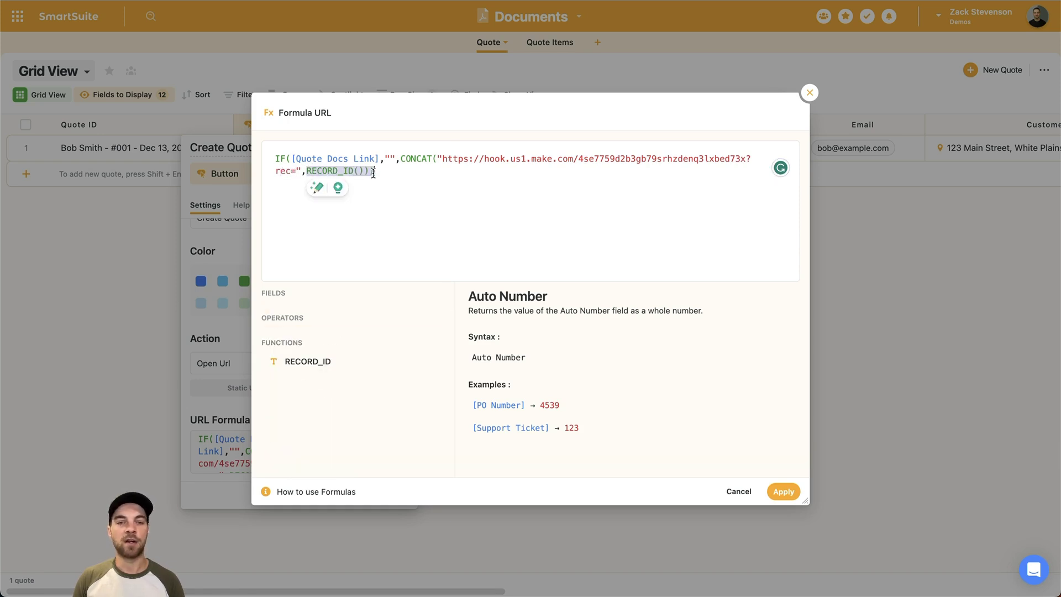
left_click(383, 173)
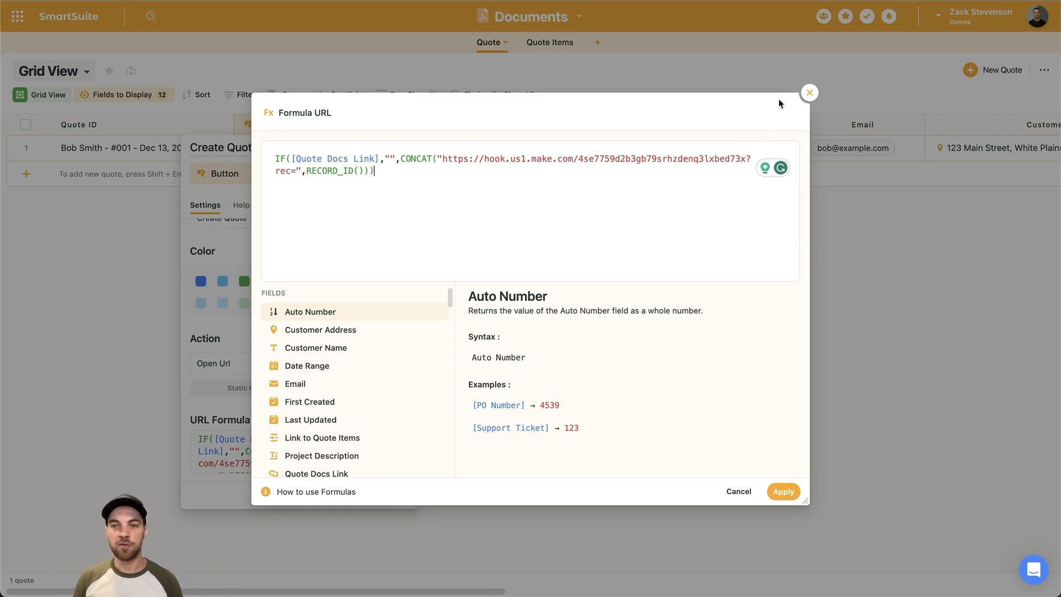
left_click(809, 95)
- Close the button field's settings and select row 1's empty Quote Docs Link cell
left_click(521, 261)
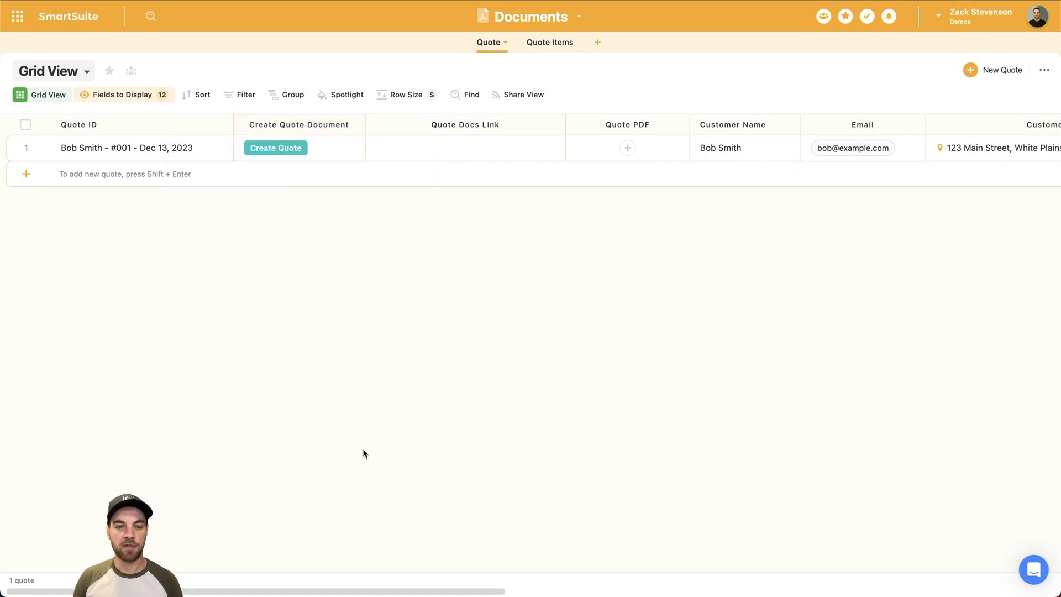
scroll(372, 278, "right", 3)
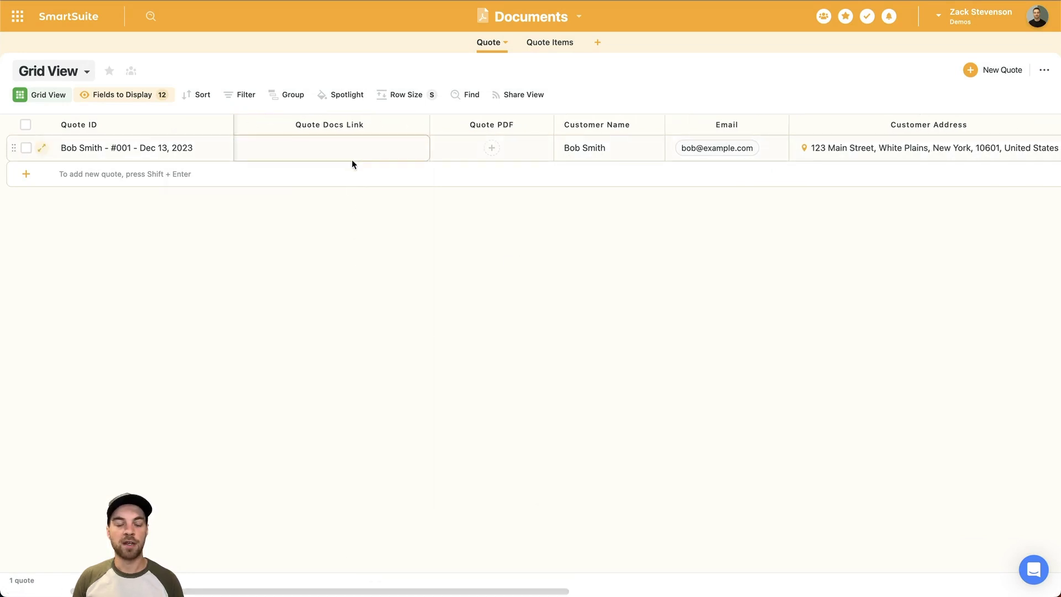
left_click(304, 146)
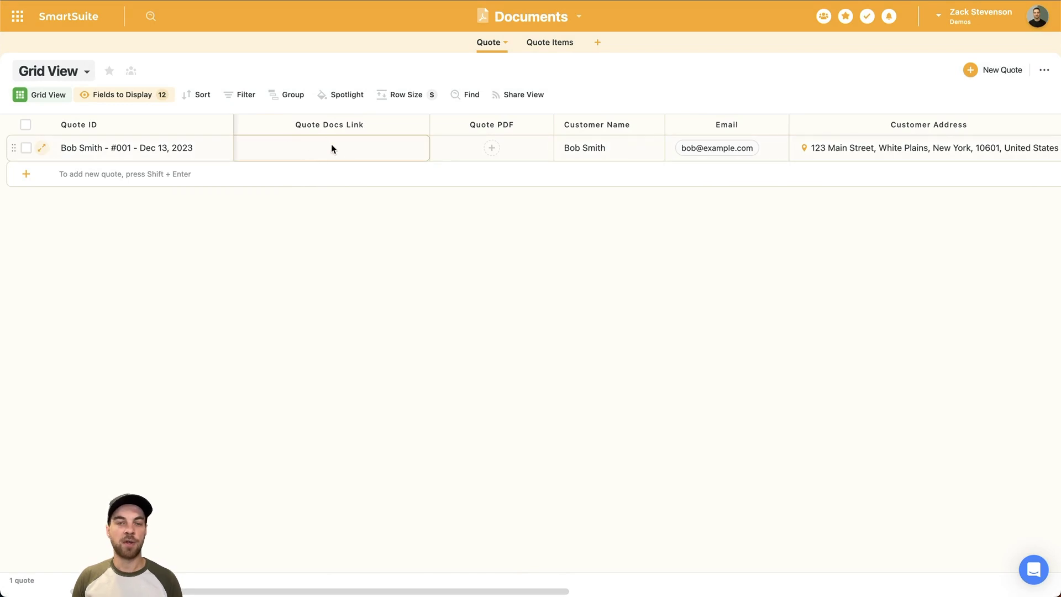
left_click(361, 226)
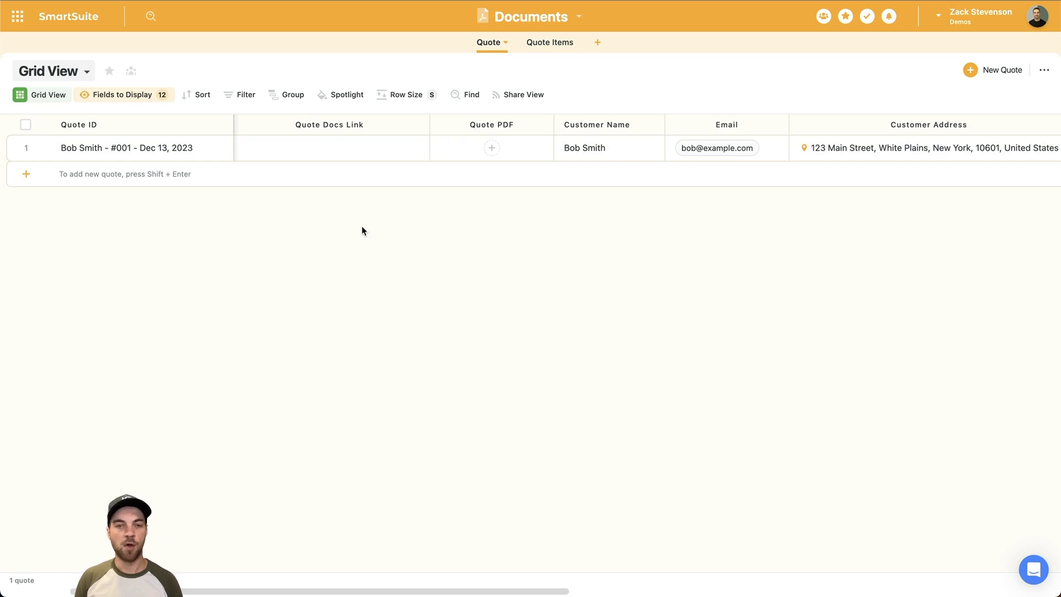
left_click(252, 157)
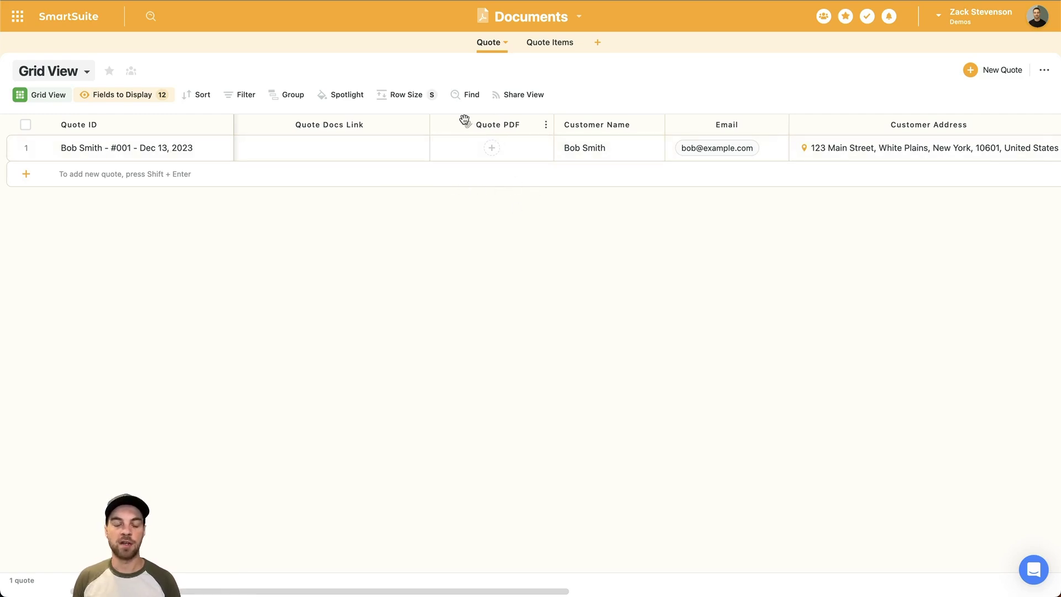
- Scroll over to the Record ID column and review its RECORD_ID() formula without changing it
left_click_drag(513, 591, 661, 587)
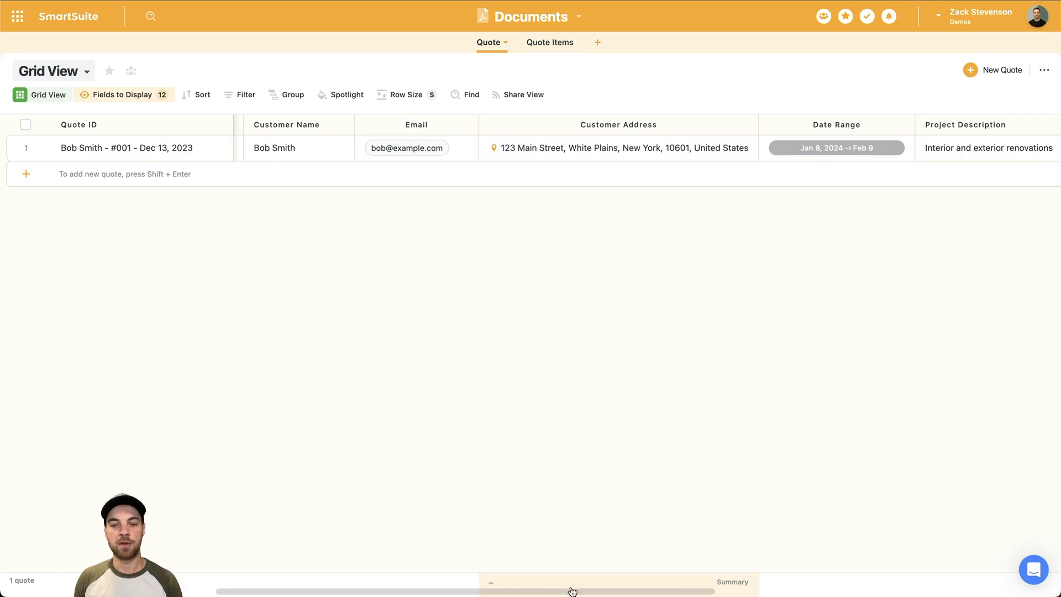
left_click_drag(587, 592, 765, 585)
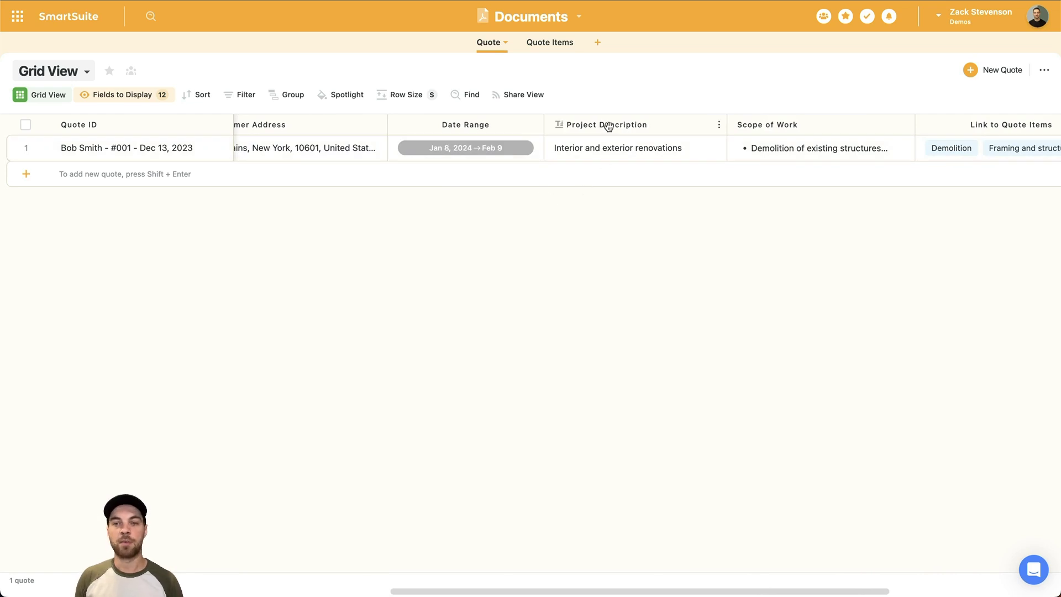
left_click_drag(729, 590, 921, 576)
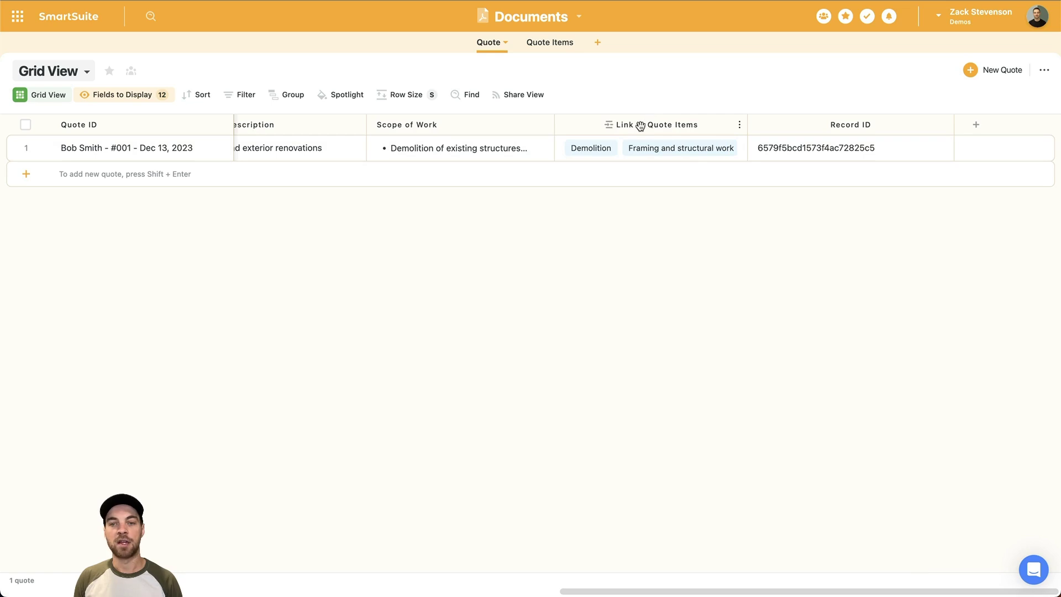
left_click(851, 141)
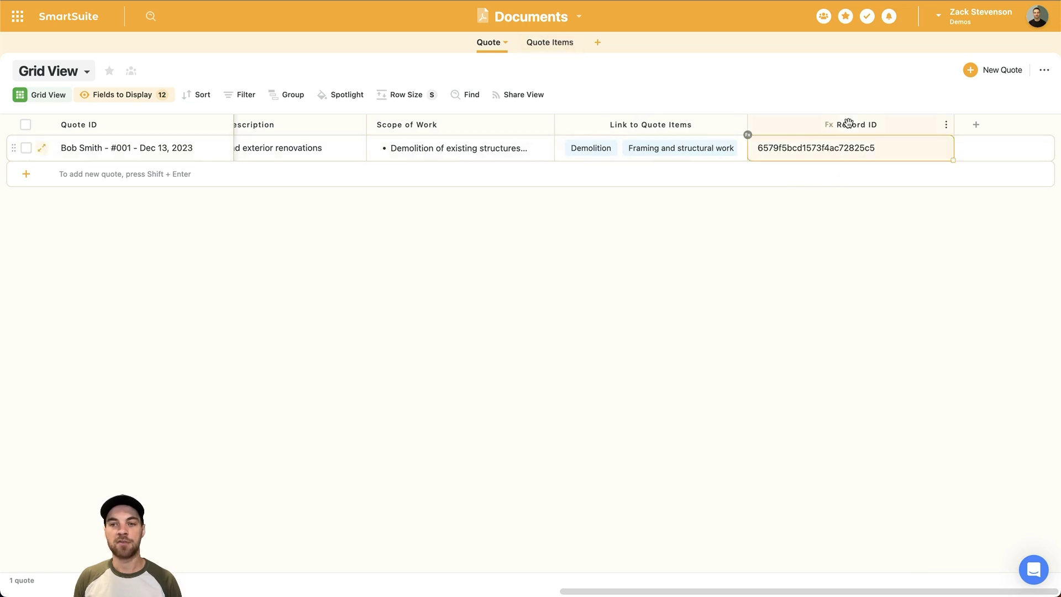
double_click(848, 123)
left_click(341, 161)
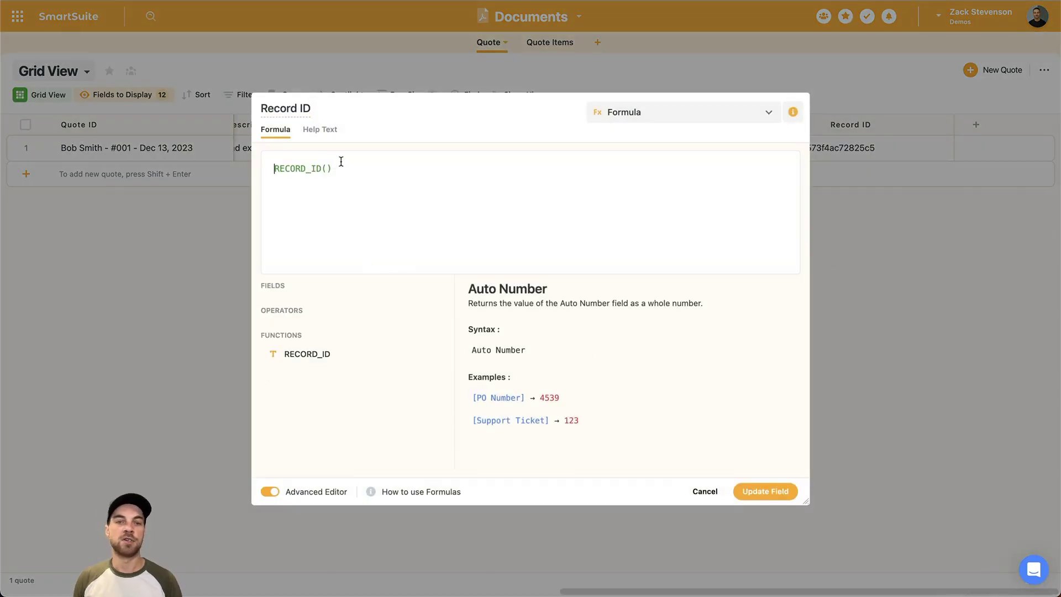
left_click(706, 491)
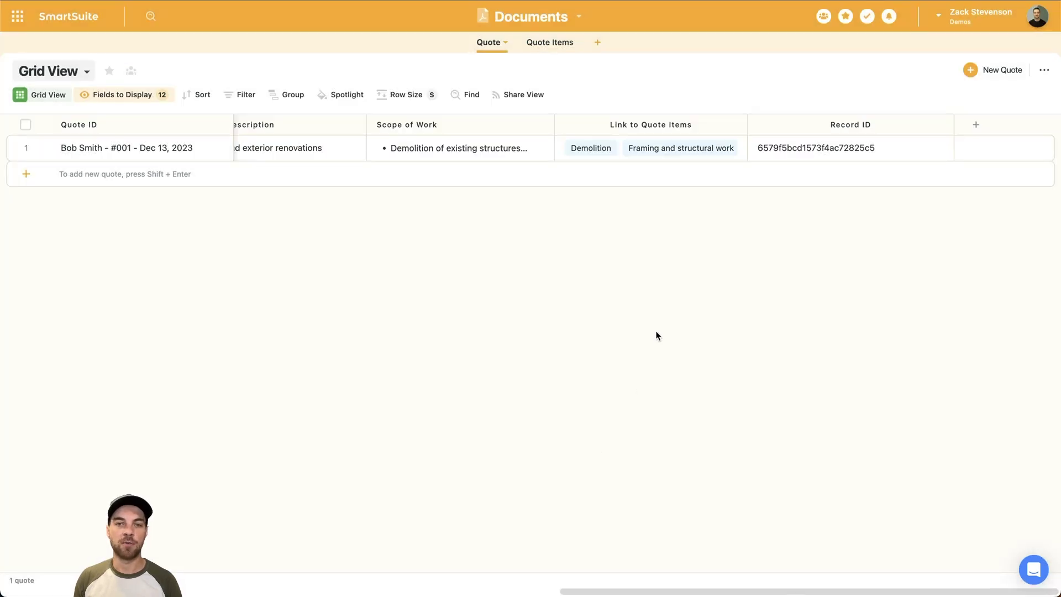
left_click(550, 42)
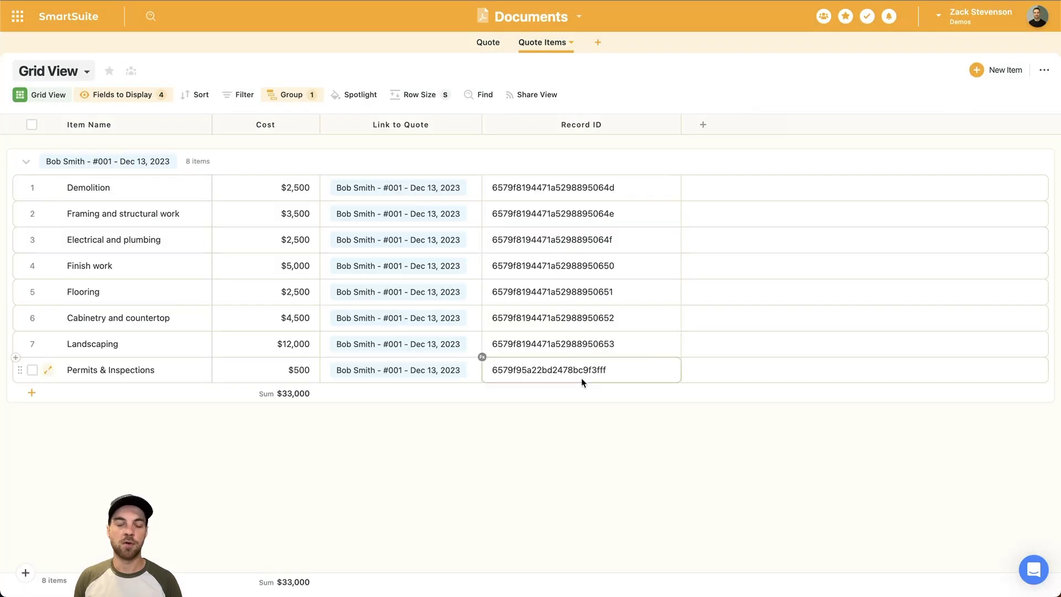
- Check the Quote Items Record ID formula RECORD_ID(), then select row 1's Link to Quote cell
double_click(595, 126)
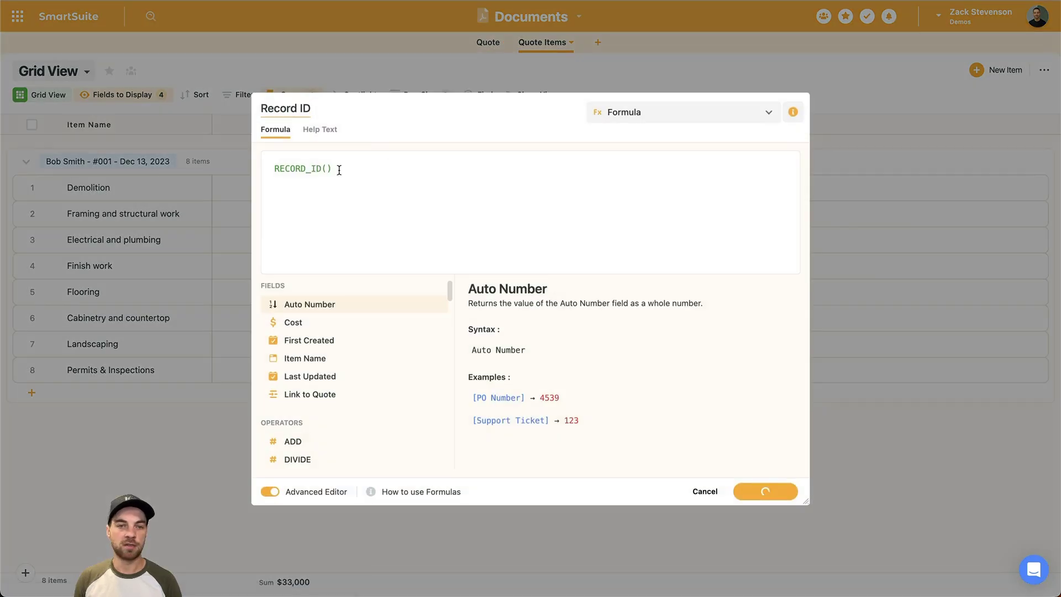
left_click_drag(339, 170, 265, 168)
left_click(765, 491)
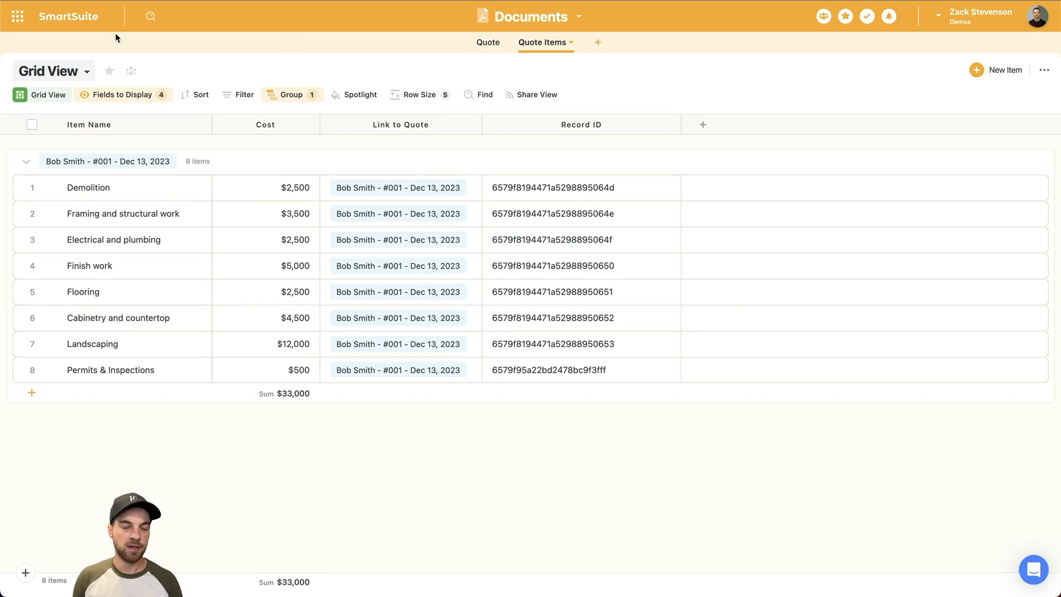
left_click(385, 191)
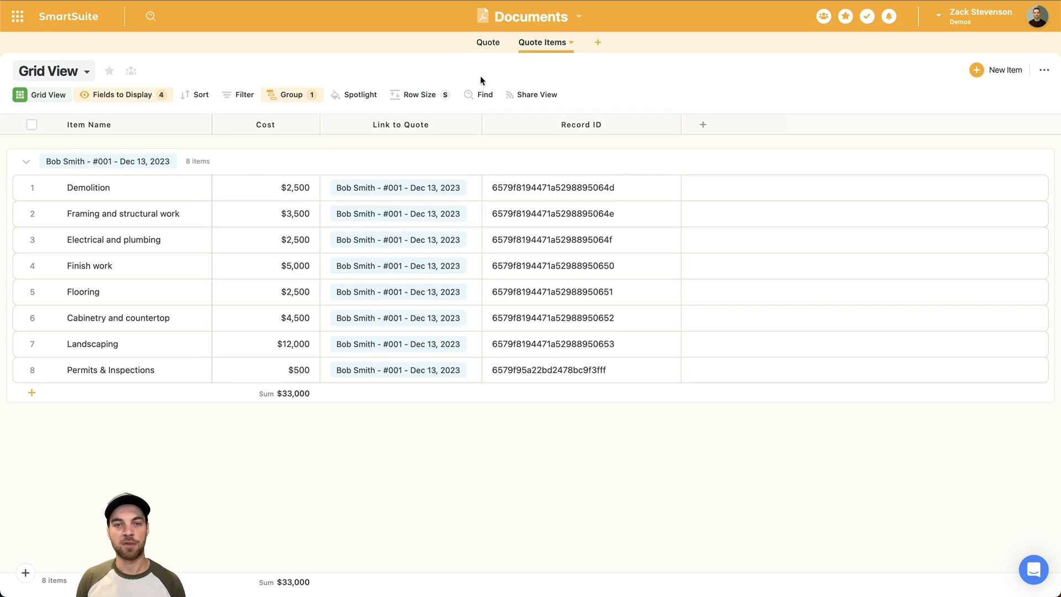
left_click(487, 45)
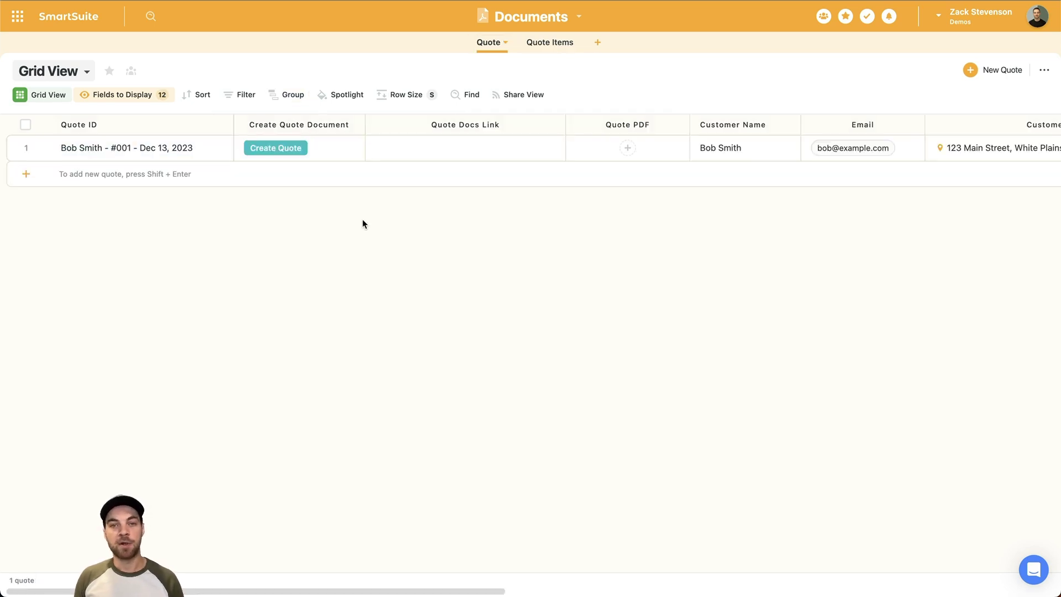
- Start a new document design template from the Quote table's options
left_click(505, 44)
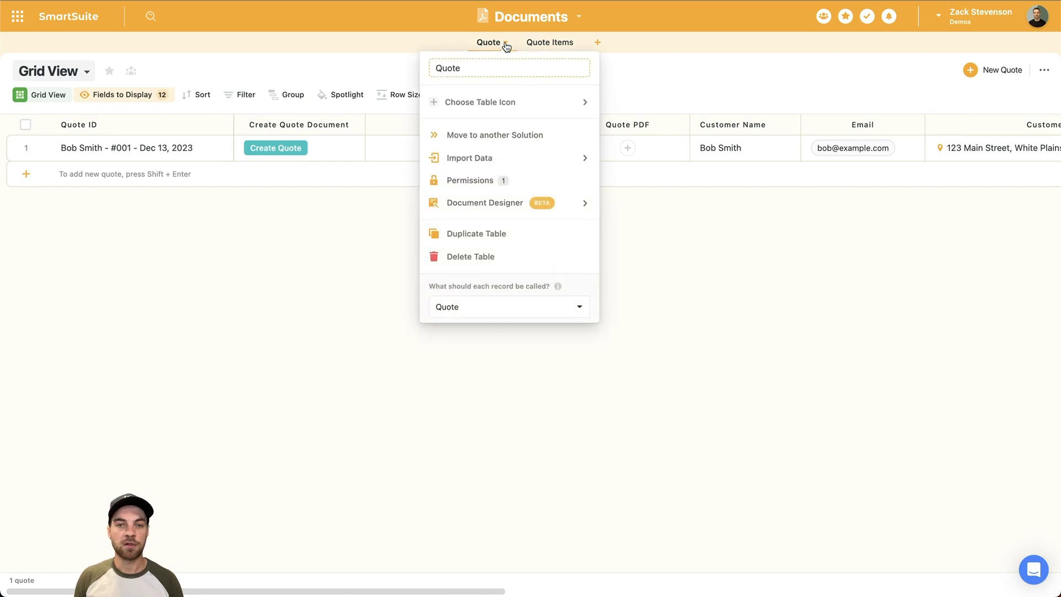
mouse_move(515, 202)
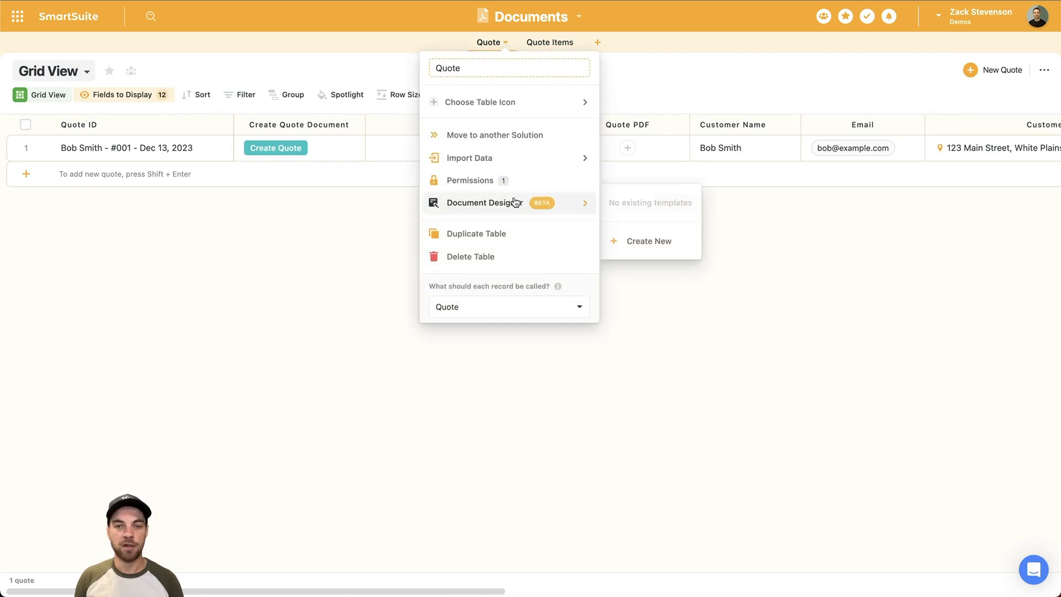
left_click(639, 252)
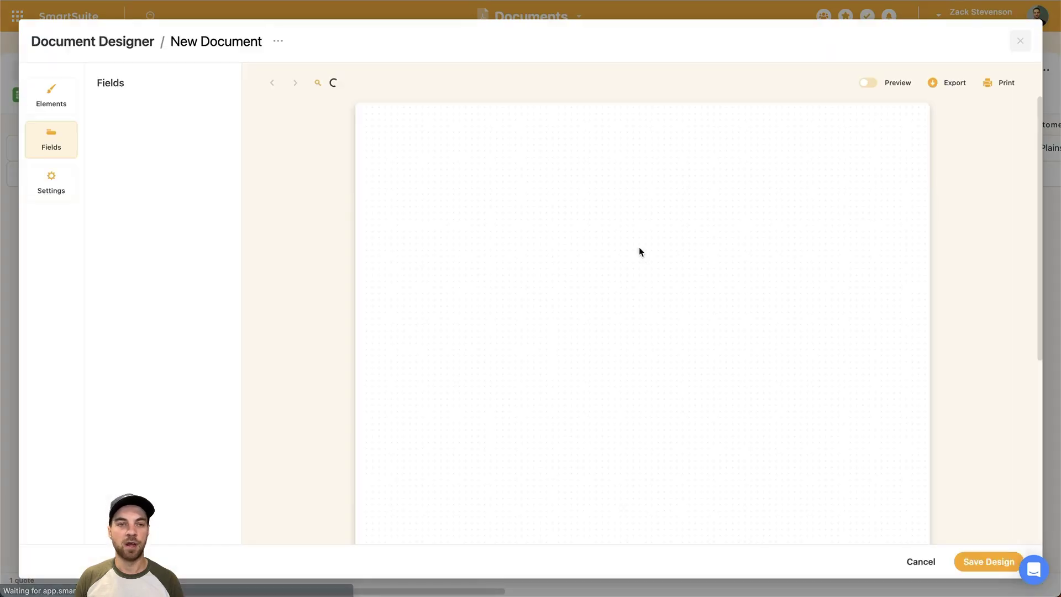
- Title the document 'Quote Template' and add the Customer Address field at X 200, Y 200
double_click(215, 41)
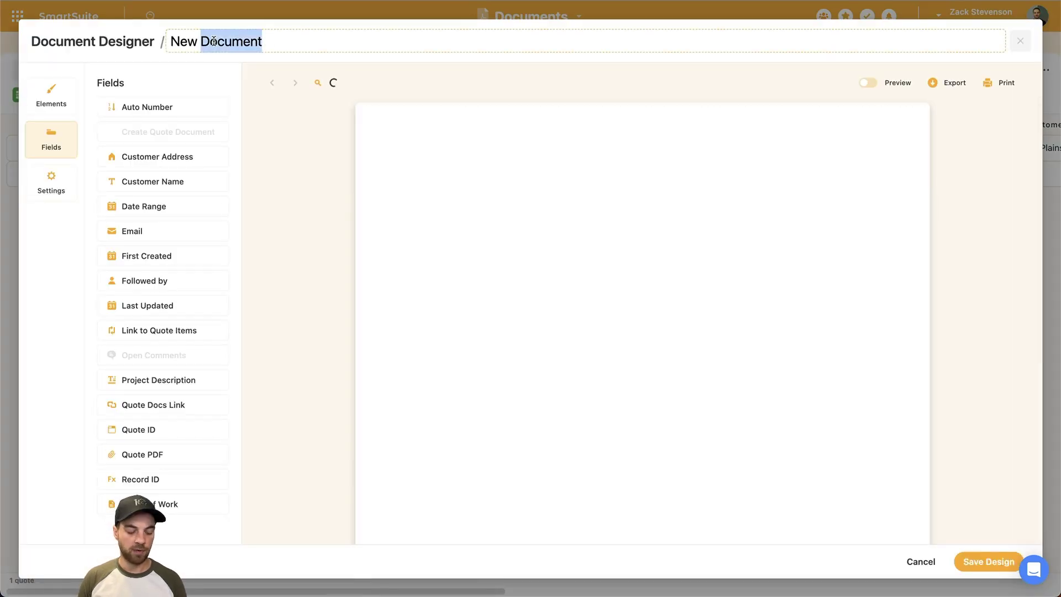
triple_click(214, 41)
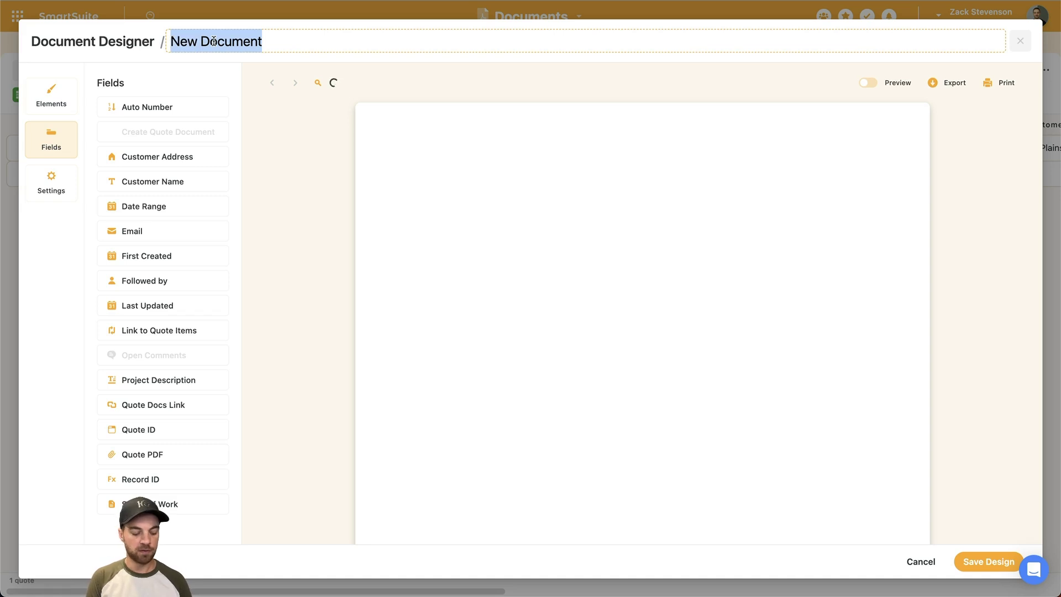
type("Quote Template")
key("Return")
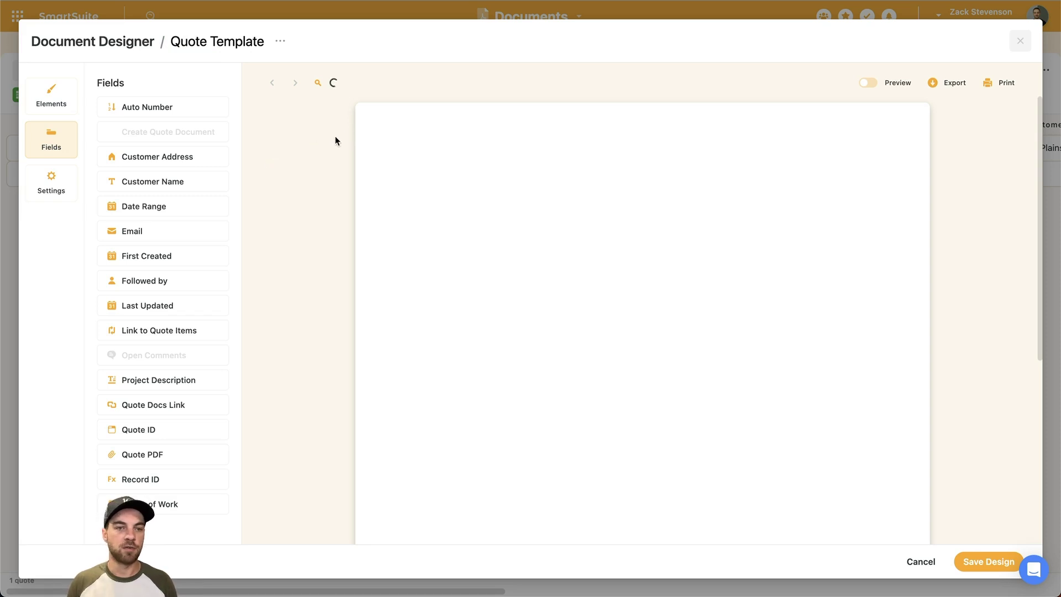
left_click(136, 156)
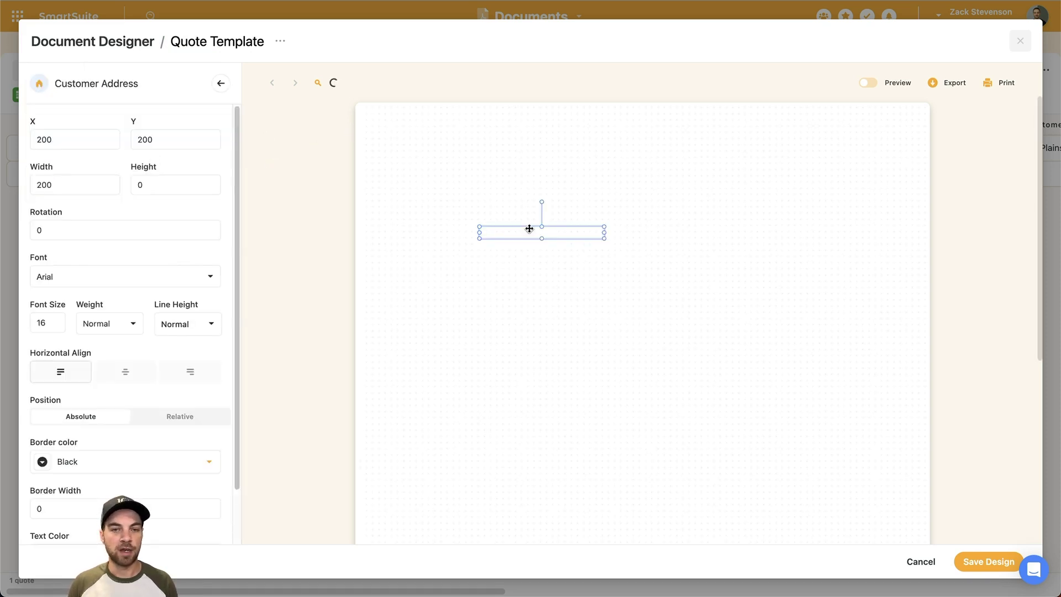
- Add Customer Name above the address and widen the address so it wraps onto two lines
left_click(222, 84)
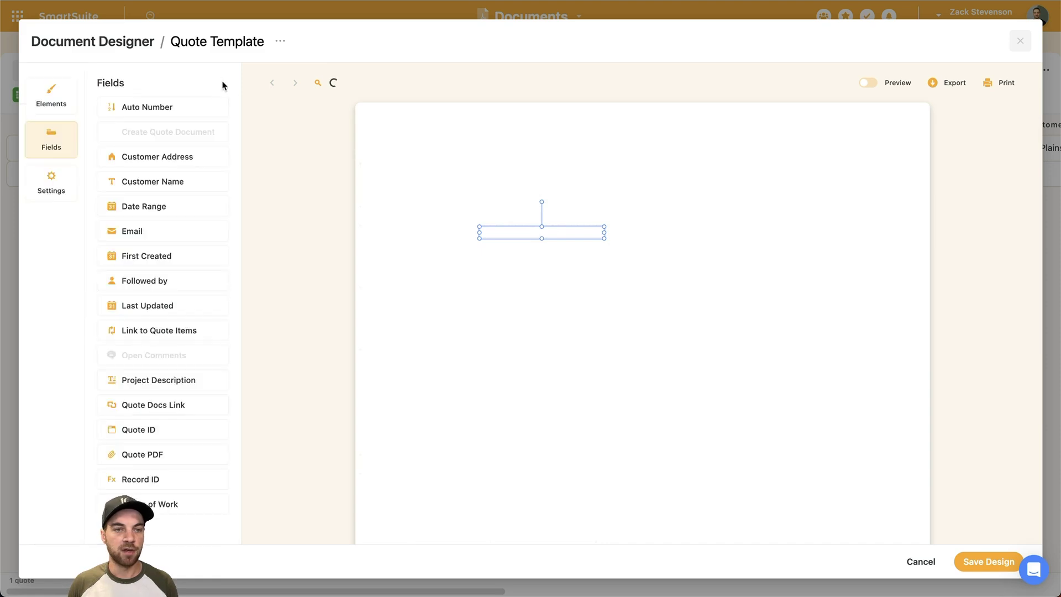
left_click(165, 178)
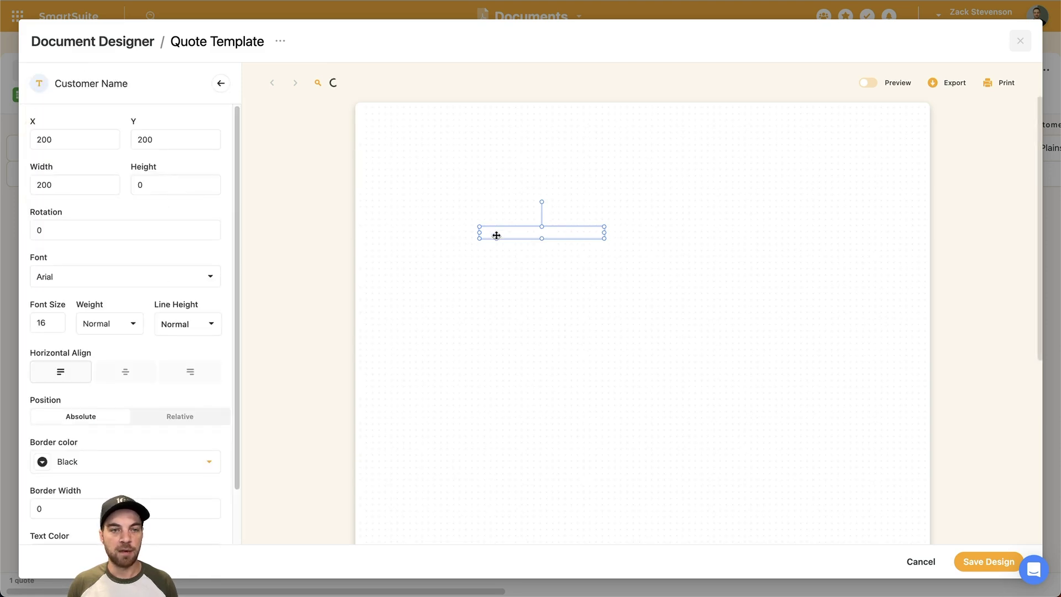
left_click_drag(496, 234, 444, 243)
left_click_drag(572, 237, 509, 182)
left_click_drag(504, 250, 625, 210)
left_click(537, 224)
- Place the Date Range field below the address and the Email field beside the name
left_click(386, 200)
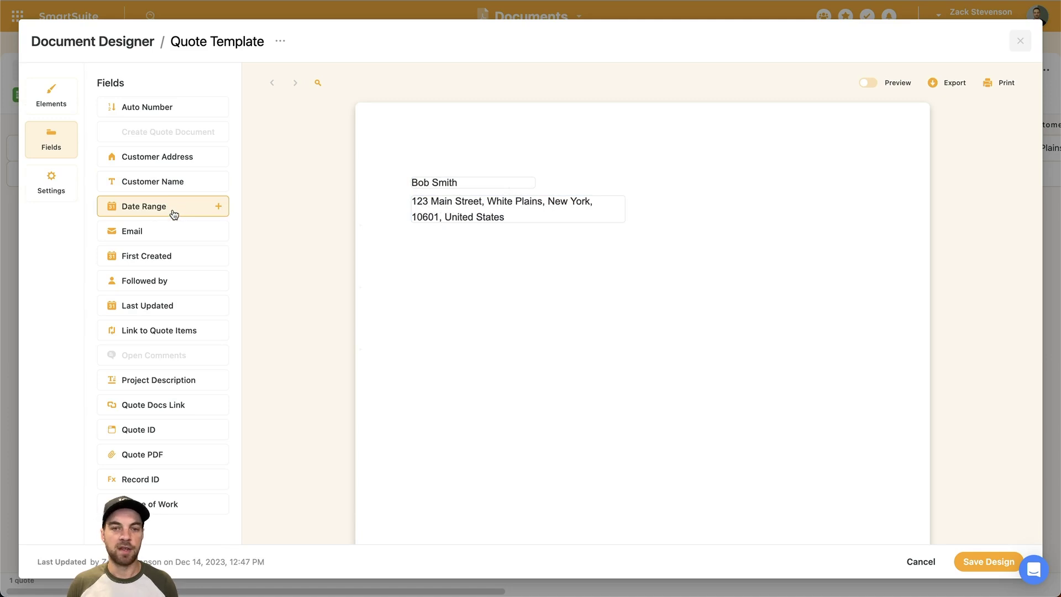
left_click_drag(174, 215, 457, 258)
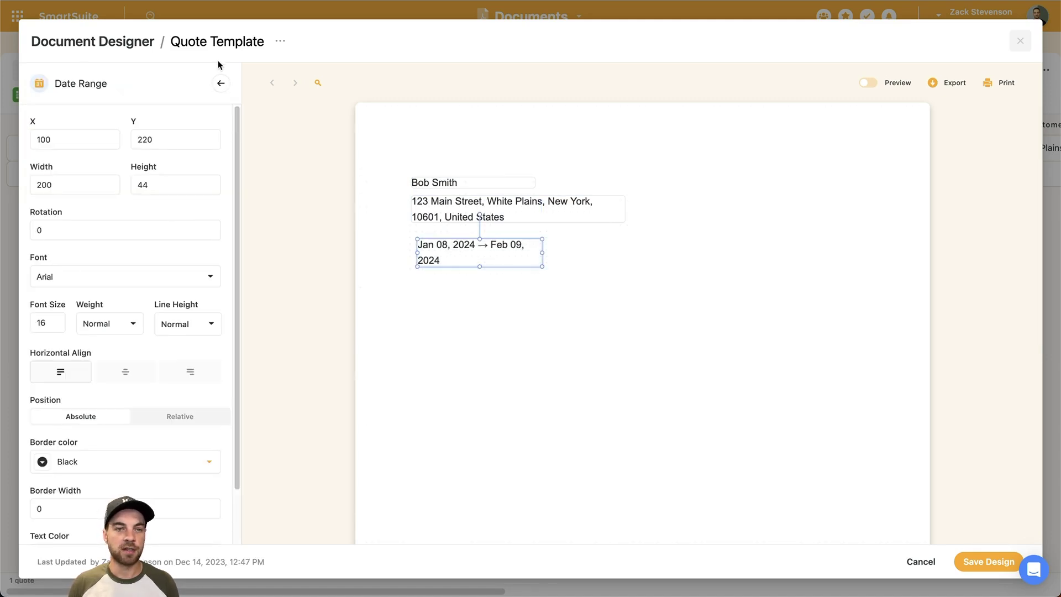
left_click(221, 84)
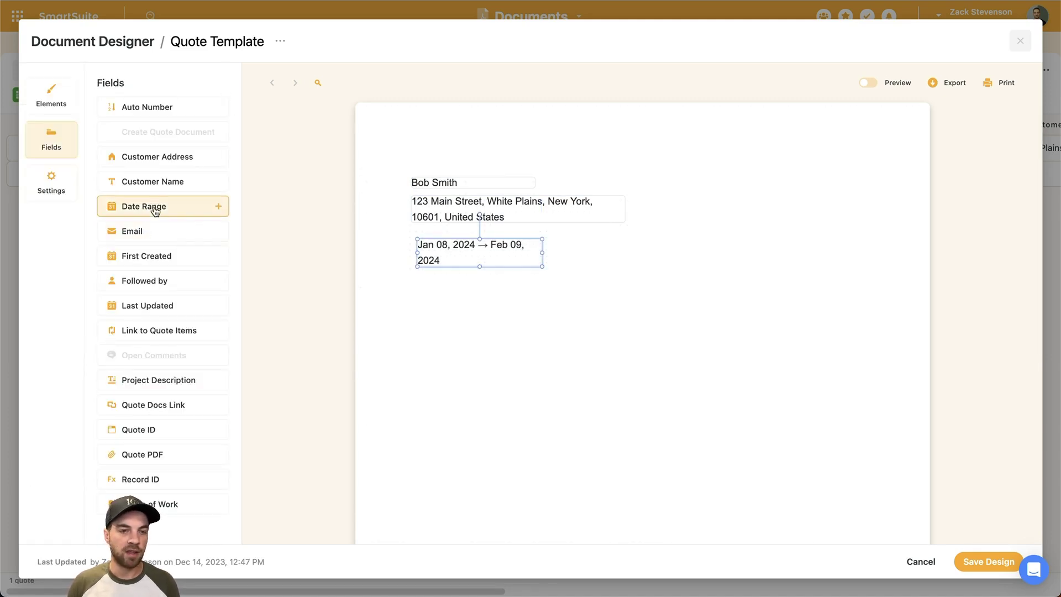
left_click(166, 232)
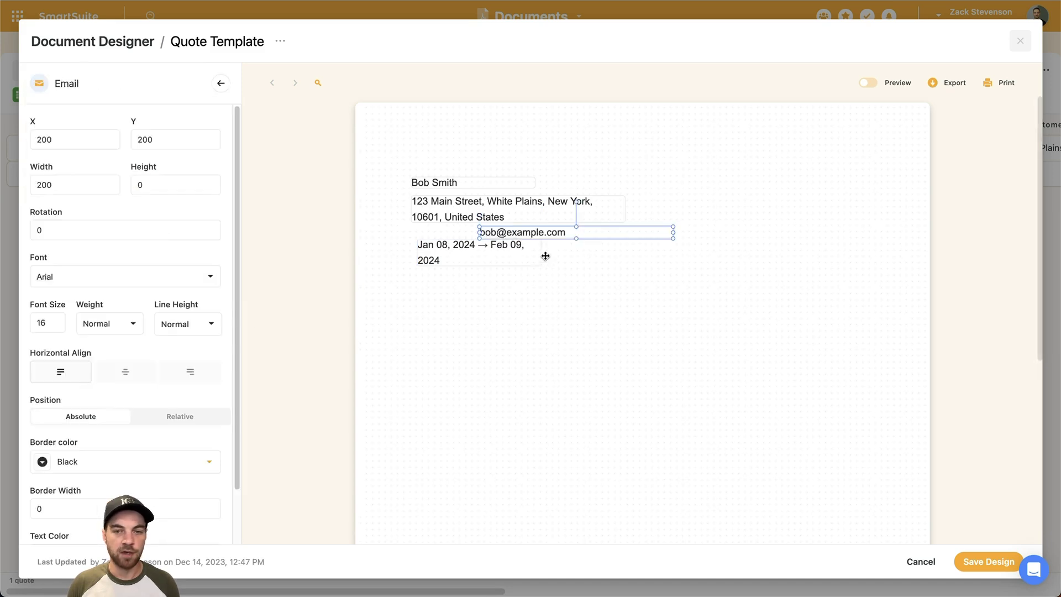
left_click_drag(558, 234, 633, 178)
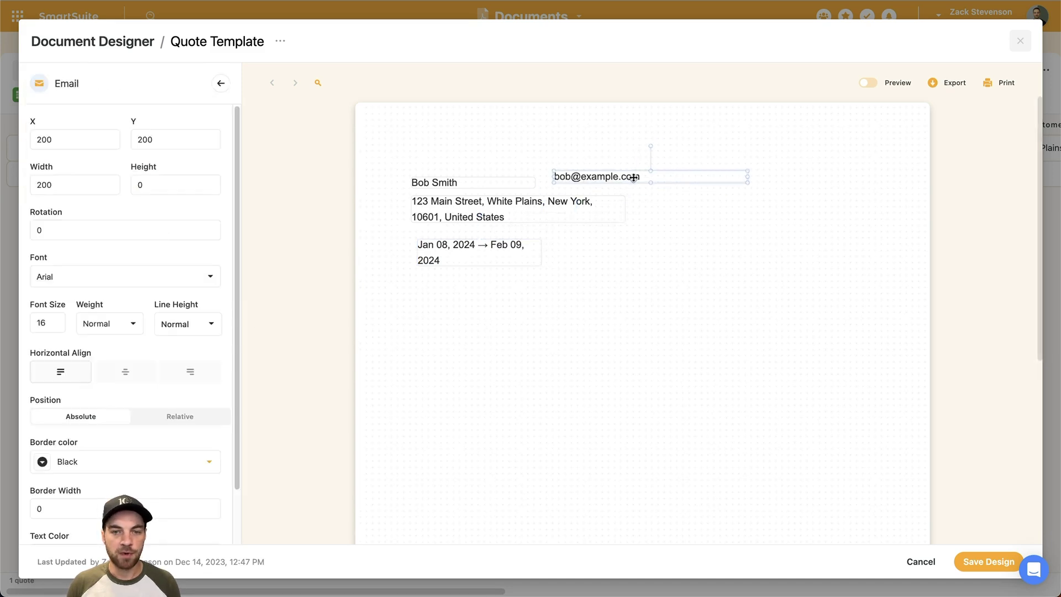
- Move the Email just under the address and add a blank Text element
left_click(220, 85)
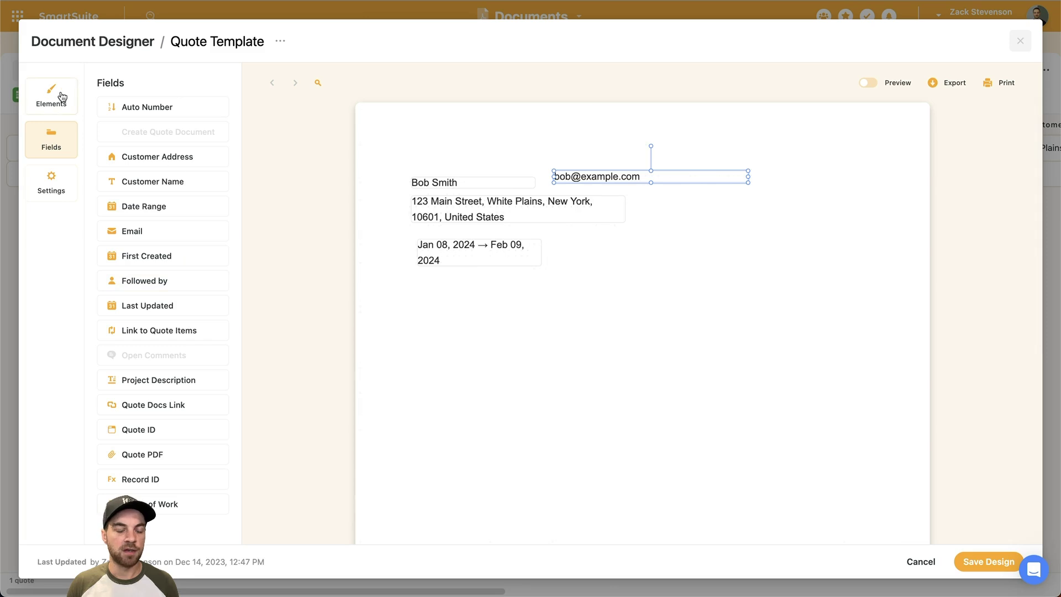
left_click_drag(588, 166, 666, 237)
left_click(779, 348)
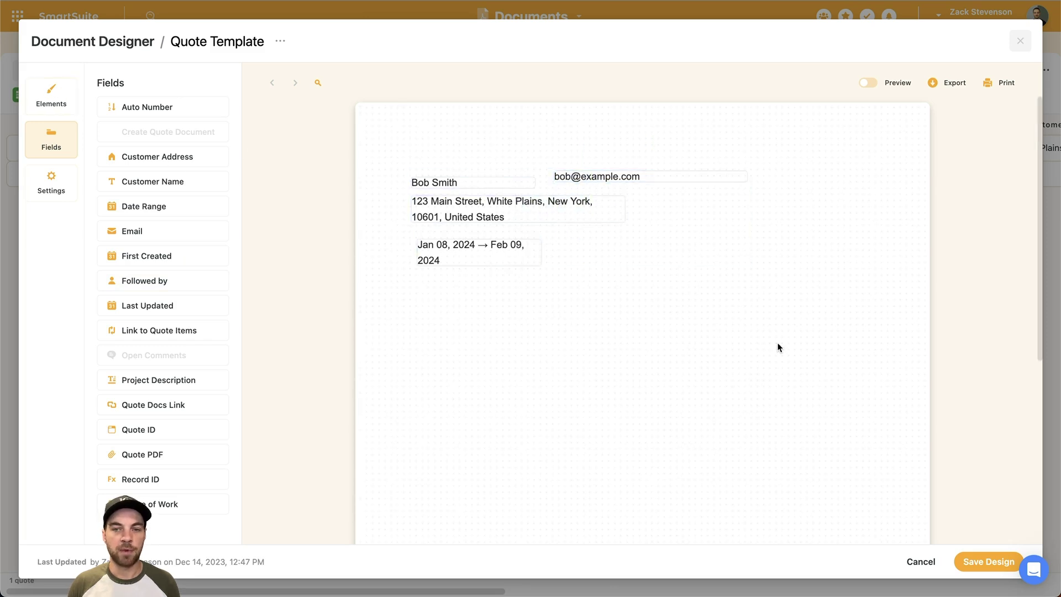
left_click_drag(647, 176, 478, 255)
left_click(612, 268)
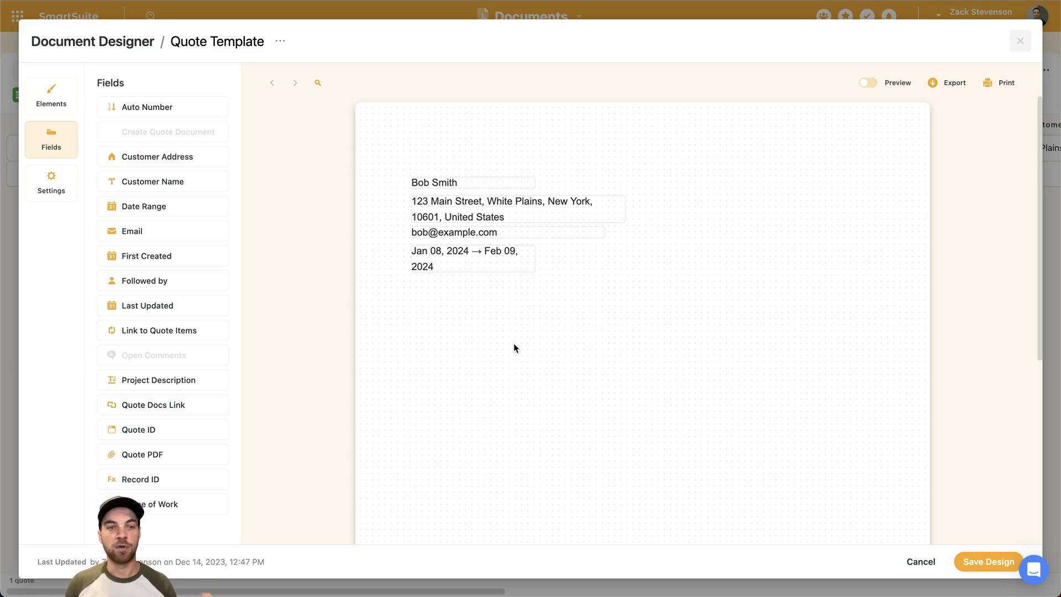
left_click(52, 97)
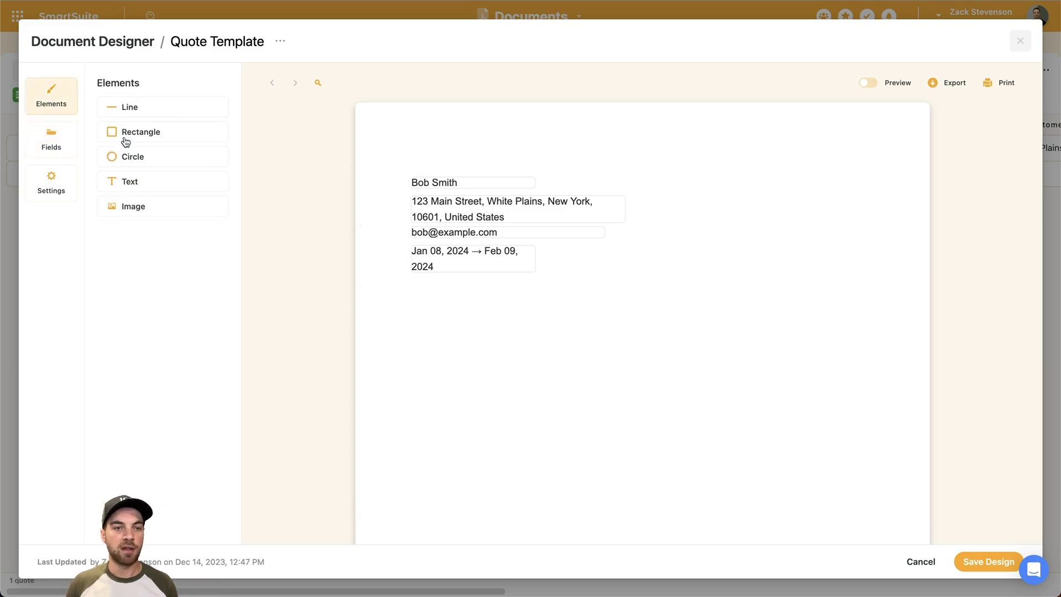
left_click(135, 182)
- Move the text box to the top right and set its content to 'YOUR COMPANY INC'
left_click_drag(649, 224, 843, 156)
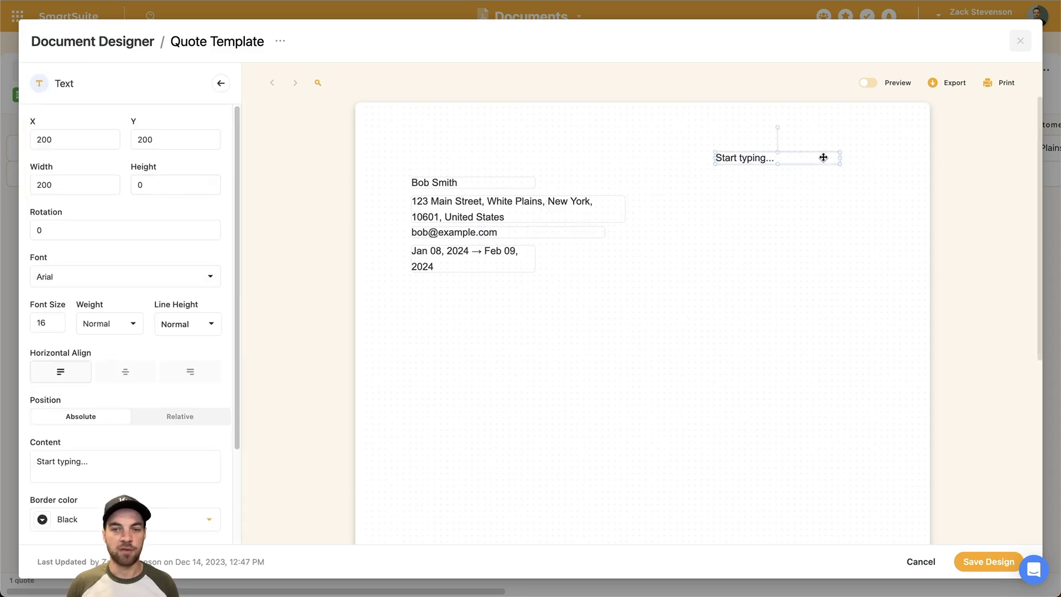
scroll(100, 389, "down", 3)
left_click(103, 341)
key("super+a")
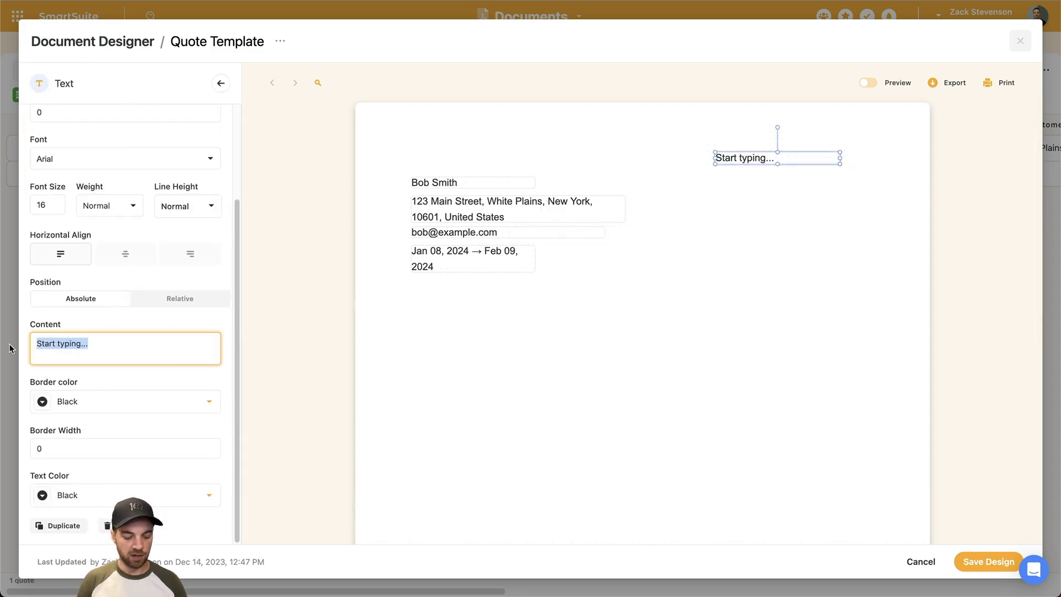
type("YOUR COMPANY INC")
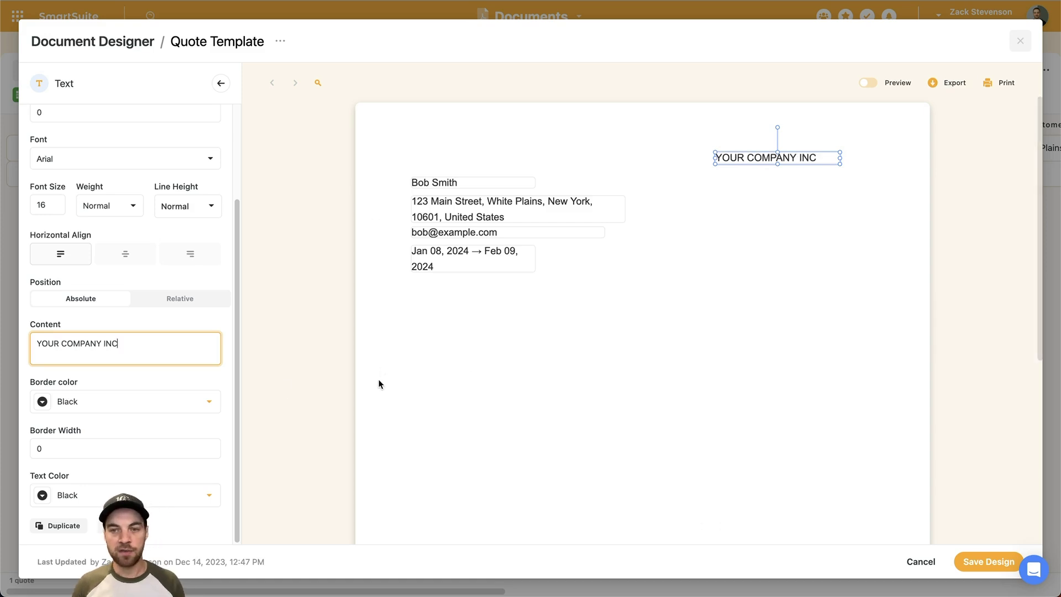
left_click(380, 385)
left_click_drag(767, 157, 785, 156)
left_click(835, 201)
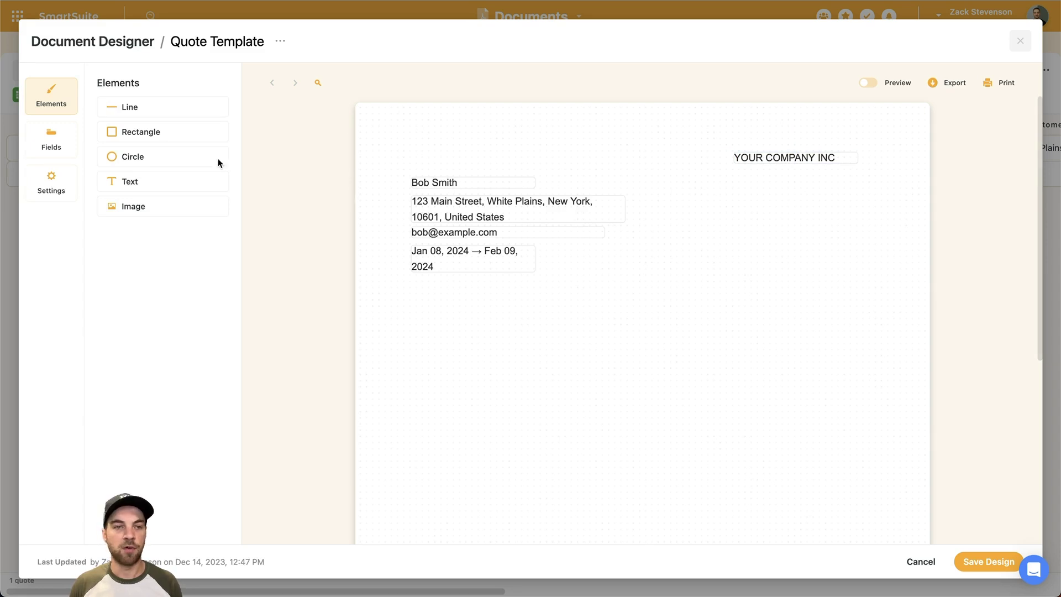
- Add the Link to Quote Items table to the template from the Fields list
left_click(51, 142)
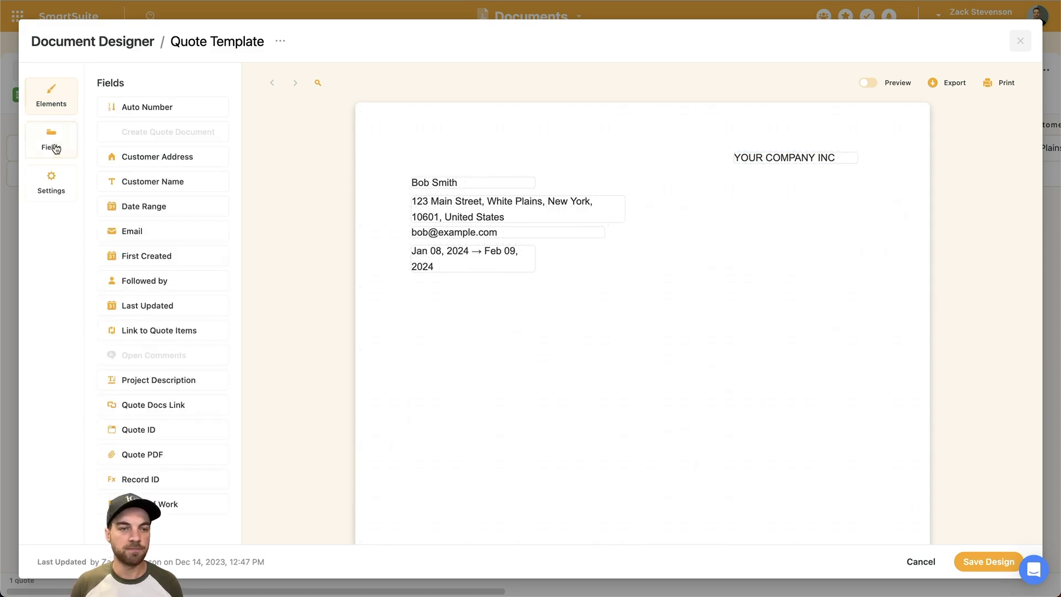
left_click(61, 108)
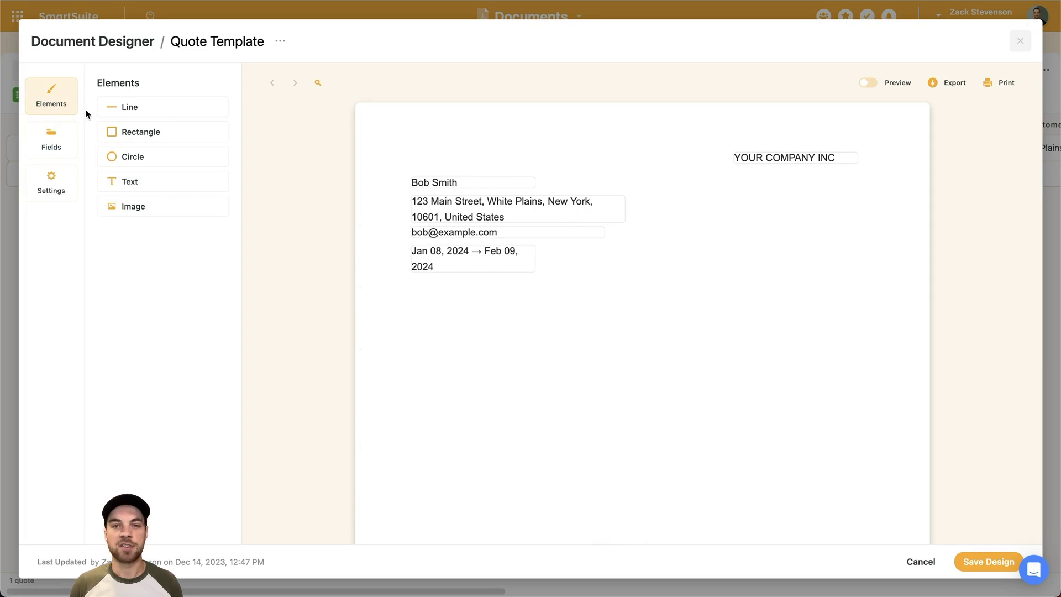
left_click(51, 144)
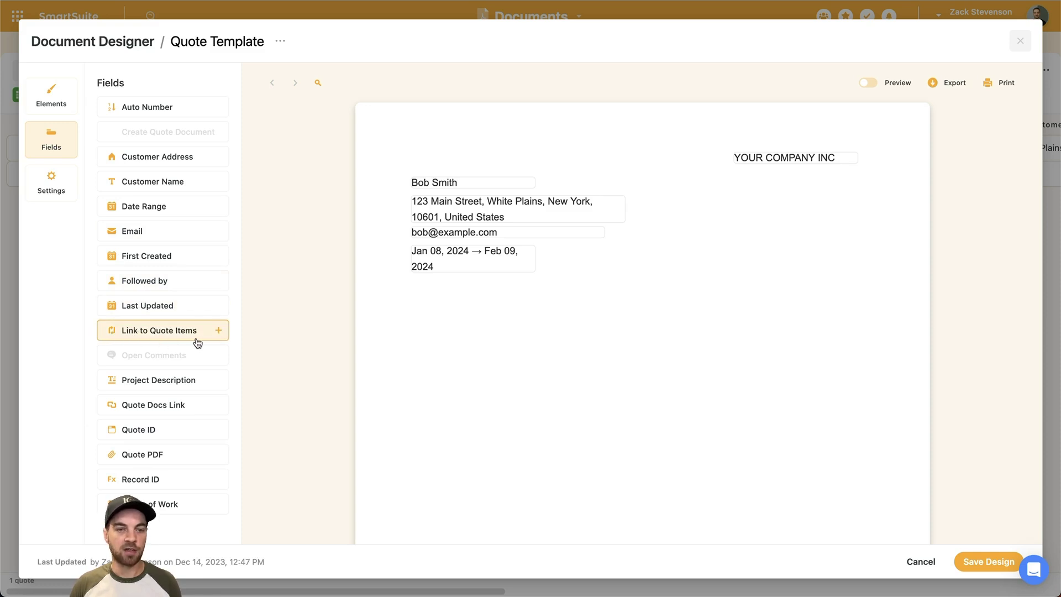
left_click(149, 335)
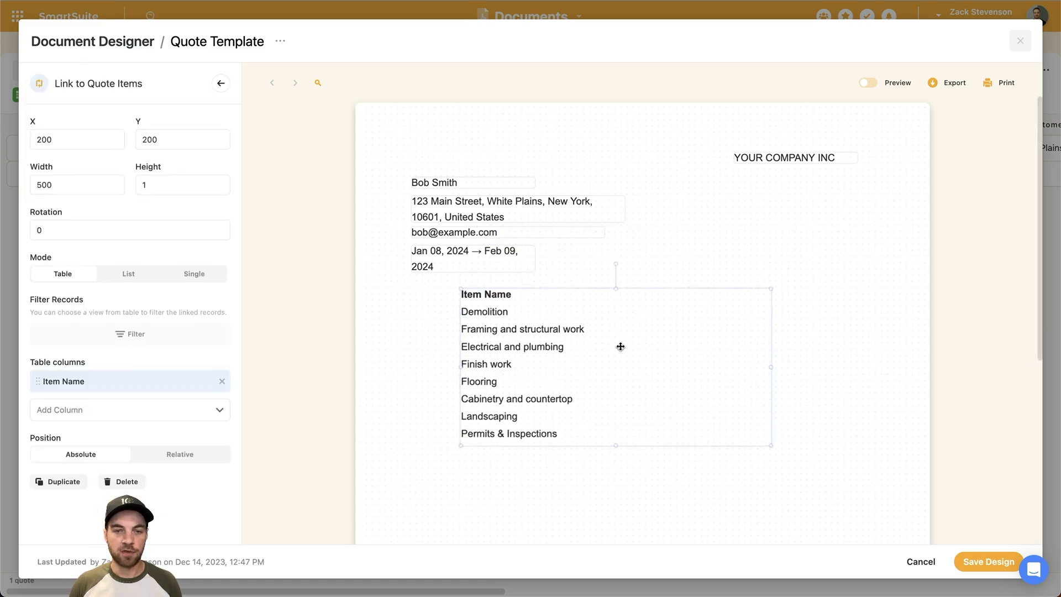
- Place the items table under the customer details, trying List and Single modes before keeping Table
left_click_drag(620, 347, 569, 348)
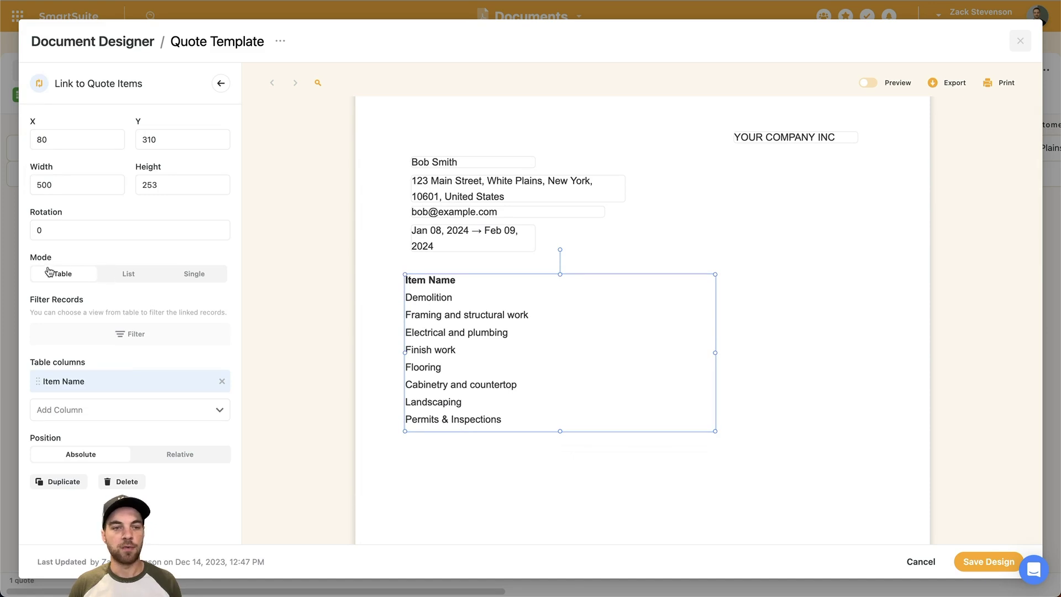
left_click(130, 276)
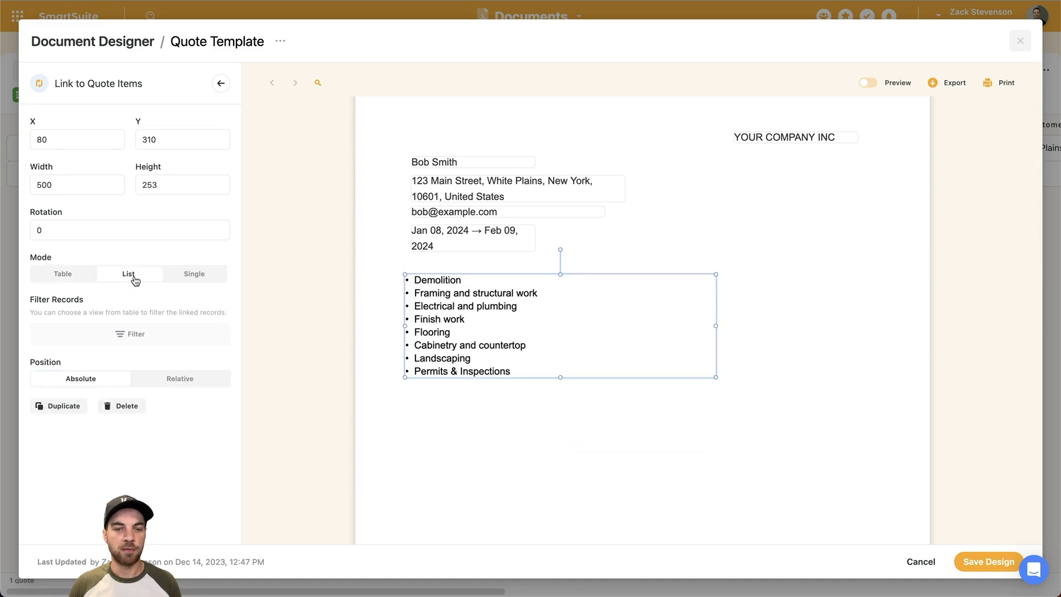
left_click(198, 281)
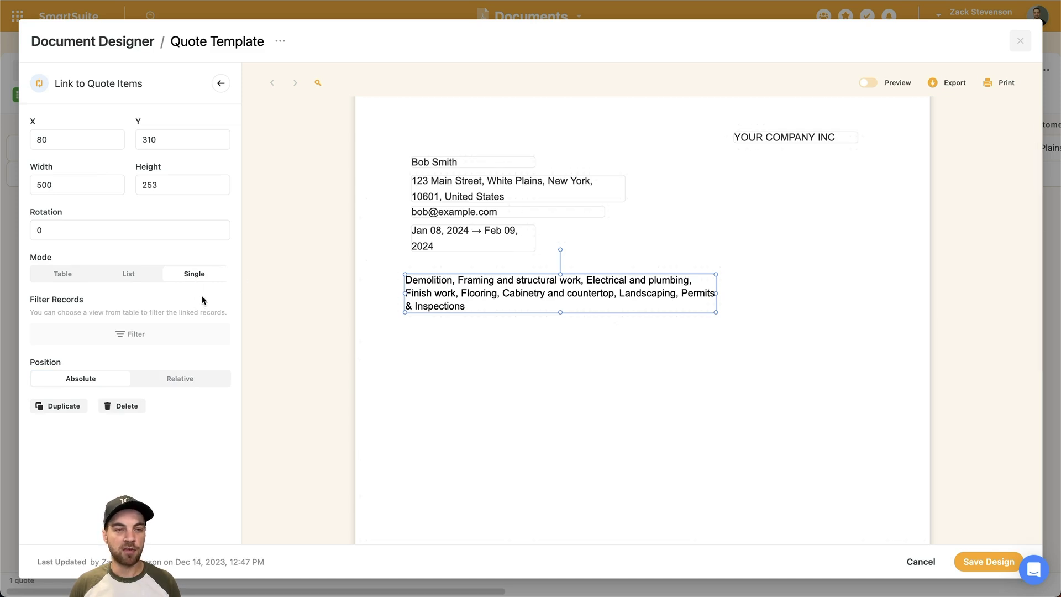
left_click(57, 278)
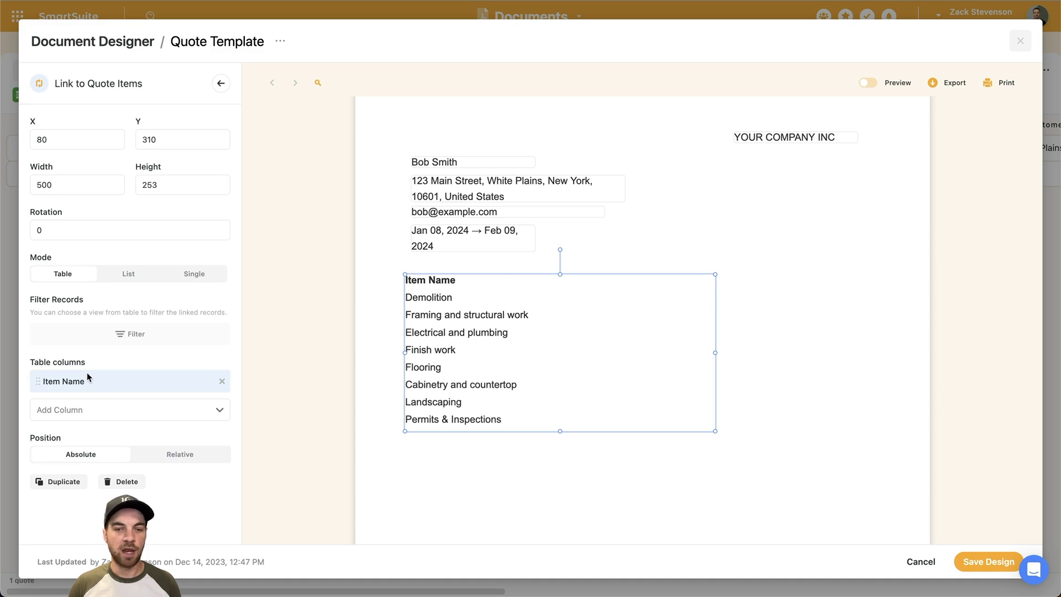
- Add a Cost column beside Item Name and widen the items table to 631
left_click(76, 412)
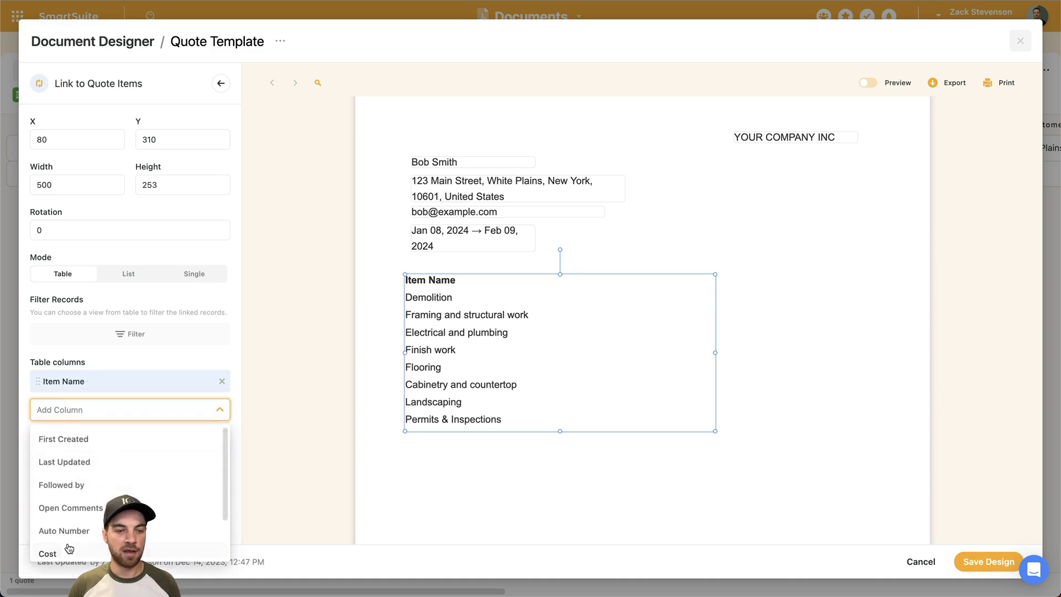
left_click(47, 553)
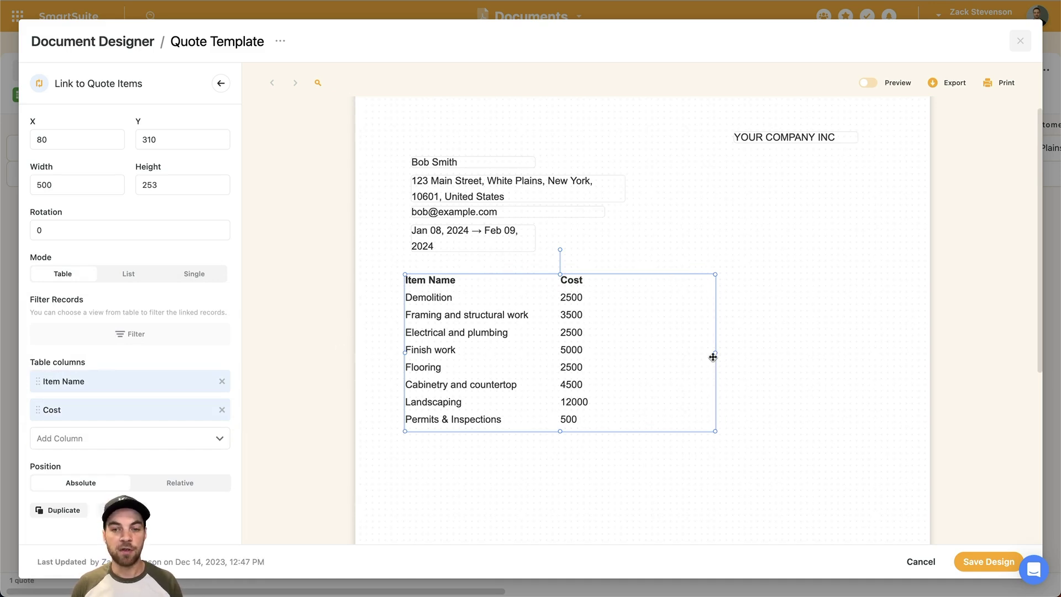
left_click_drag(716, 353, 798, 353)
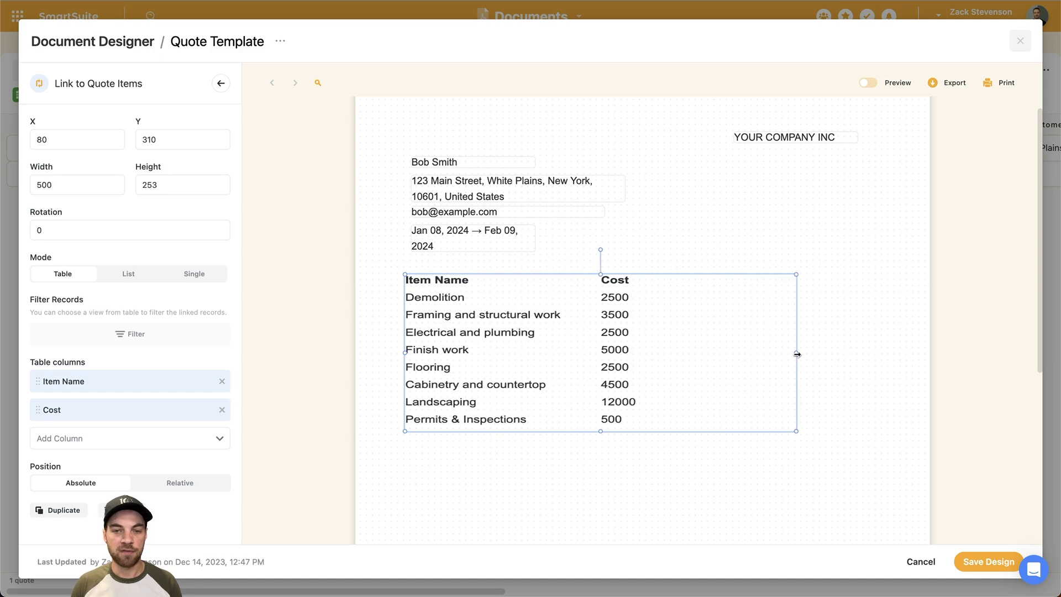
left_click(876, 373)
left_click_drag(716, 361, 687, 374)
left_click(834, 315)
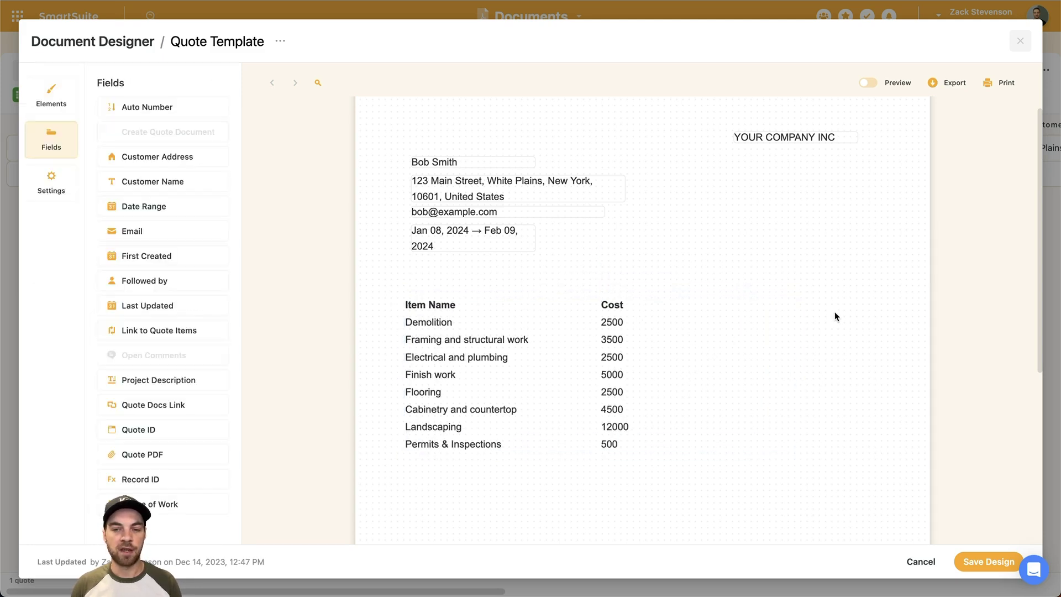
scroll(584, 345, "down", 5)
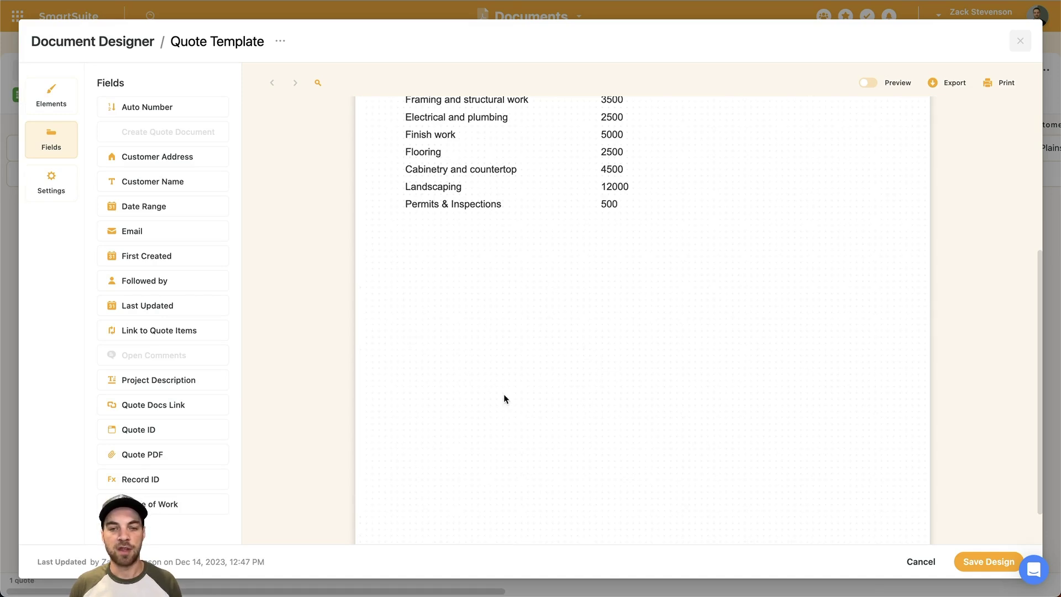
scroll(462, 354, "up", 2)
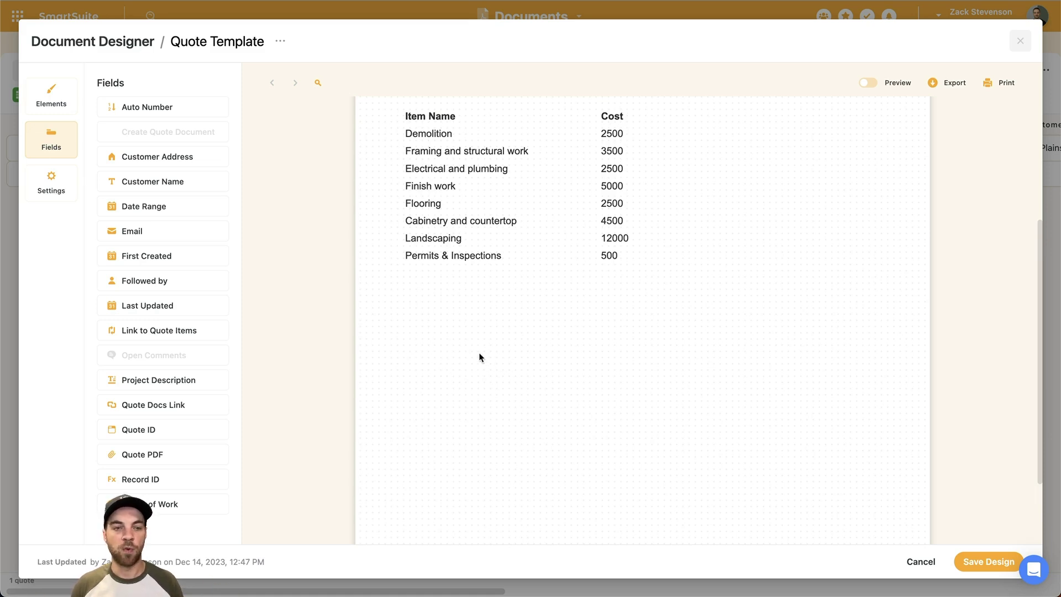
scroll(481, 359, "up", 8)
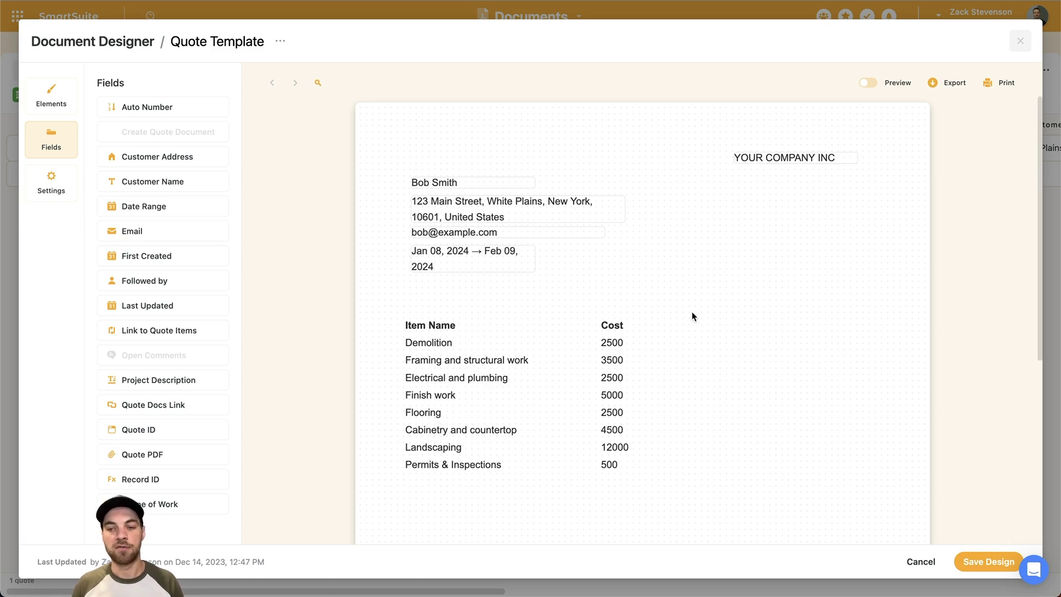
scroll(693, 315, "down", 1)
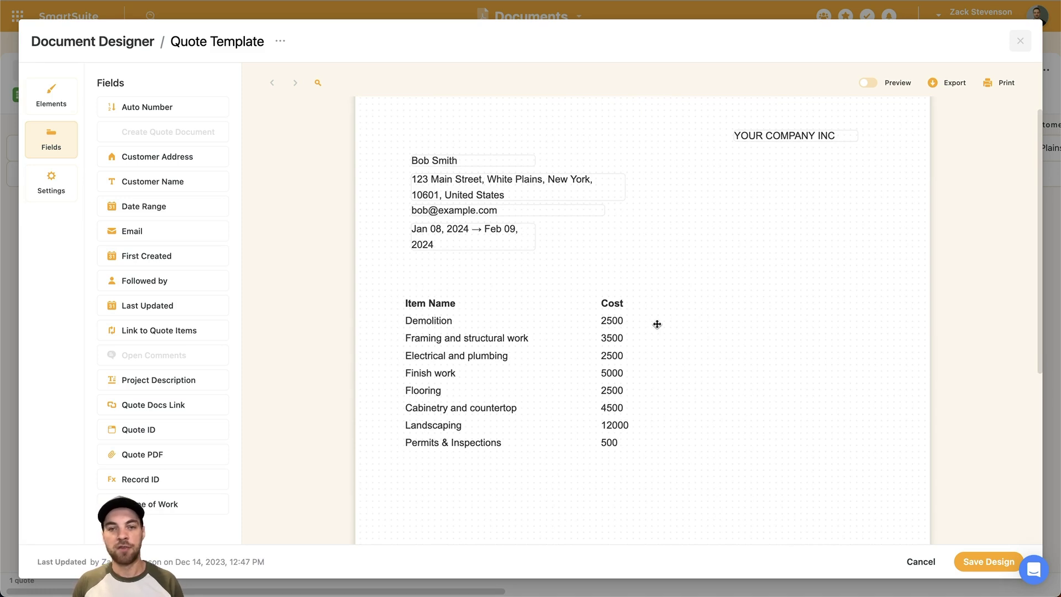
scroll(623, 301, "up", 1)
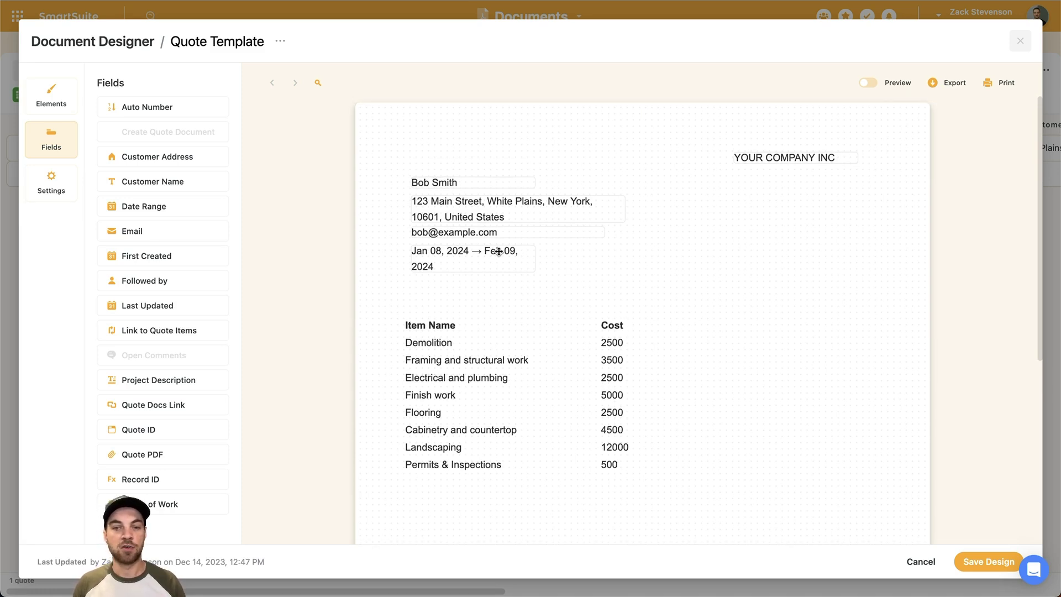
scroll(574, 271, "down", 3)
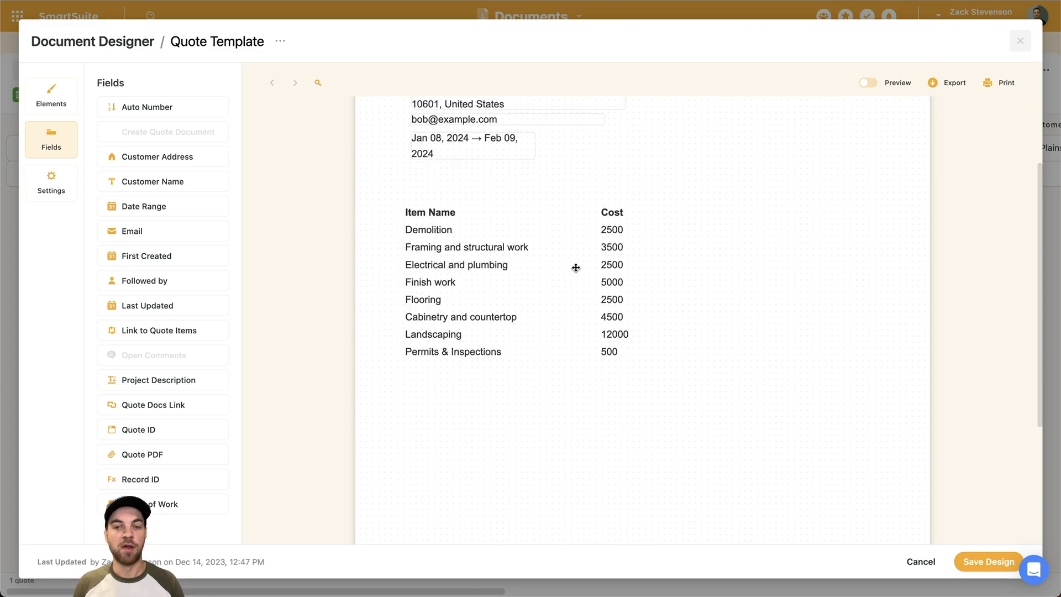
scroll(420, 284, "up", 3)
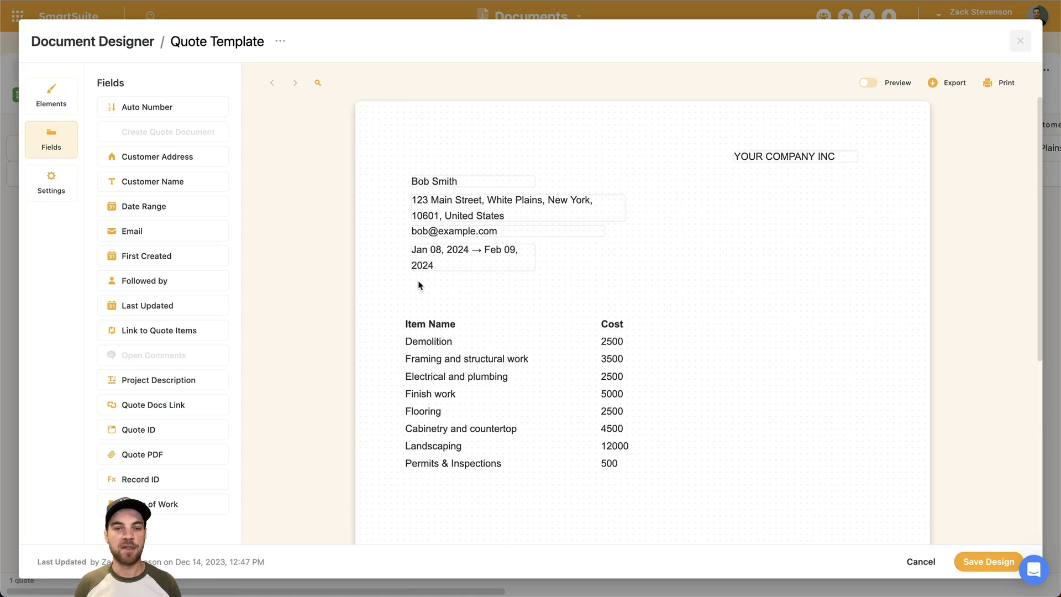
scroll(416, 277, "down", 5)
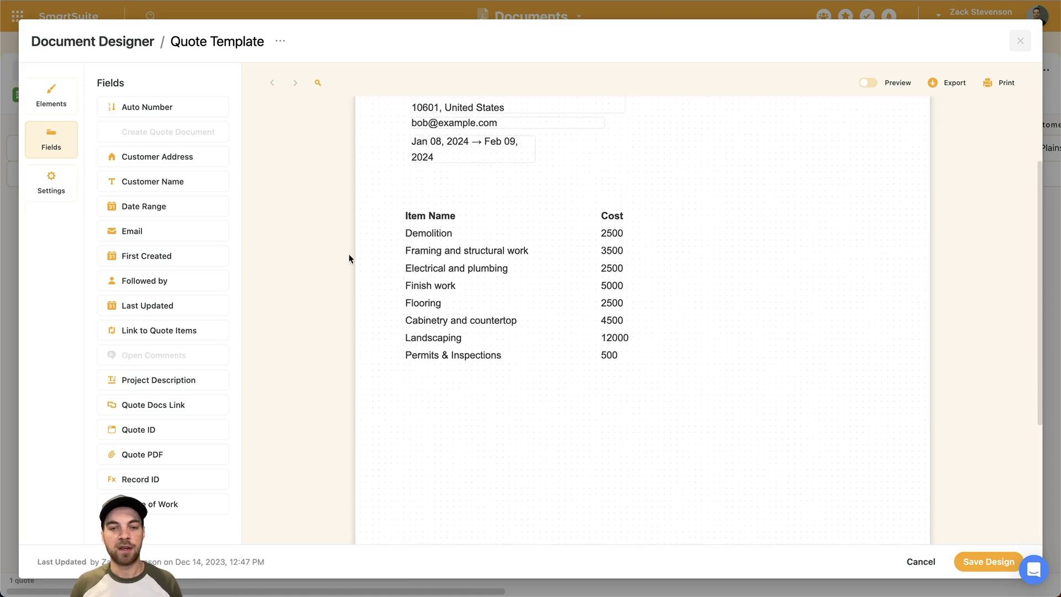
scroll(349, 258, "down", 1)
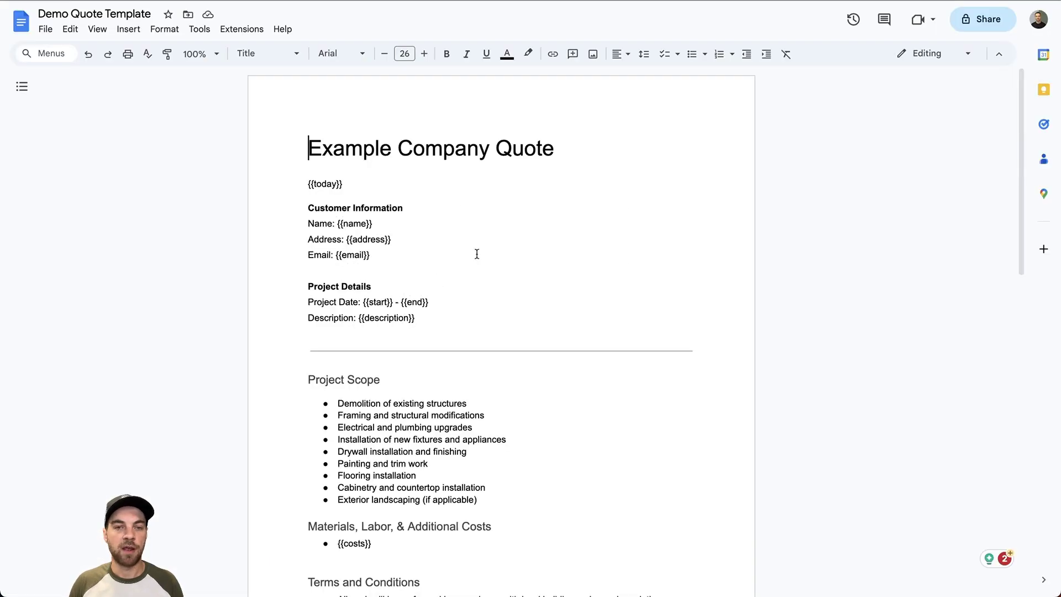
left_click_drag(308, 147, 585, 171)
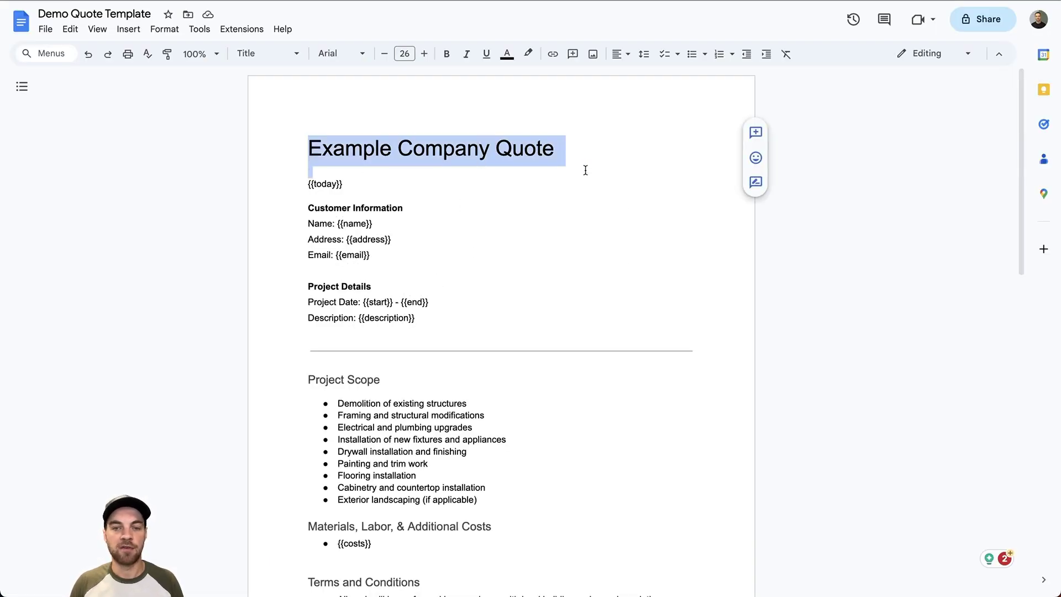
left_click(594, 168)
scroll(596, 170, "down", 6)
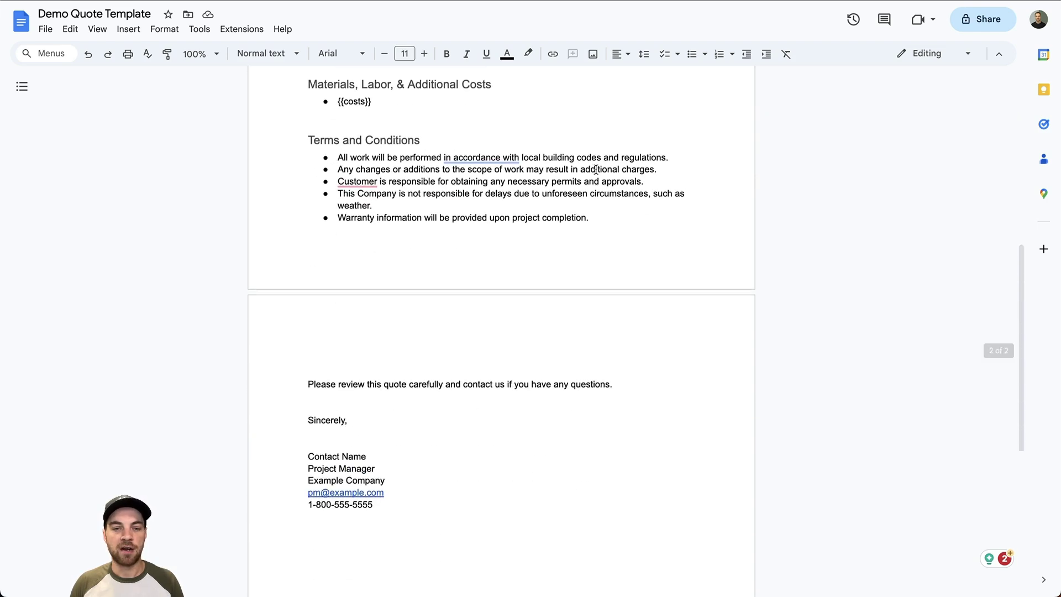
scroll(596, 169, "down", 2)
scroll(412, 170, "up", 5)
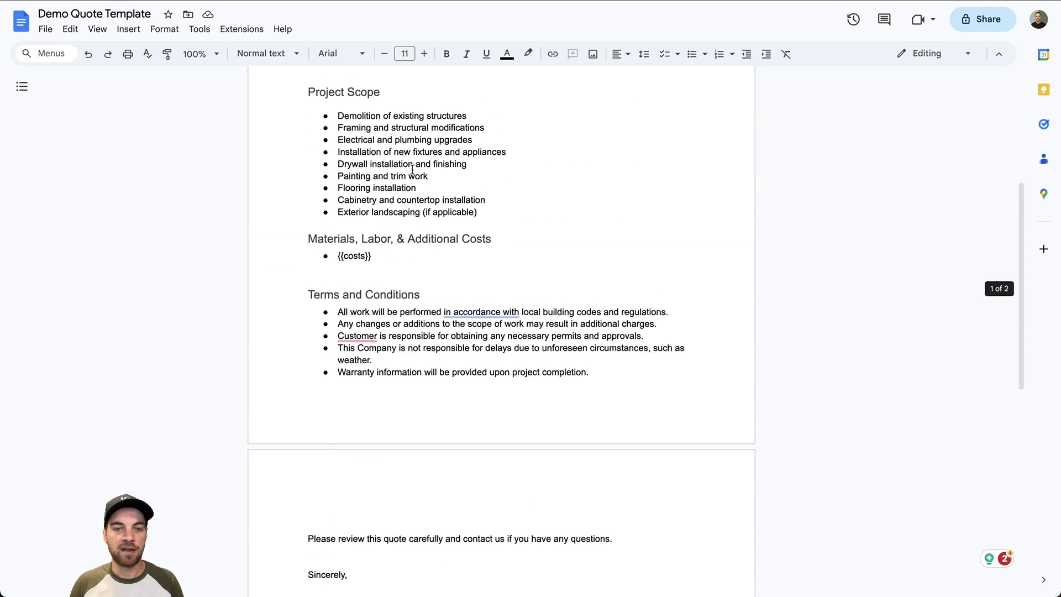
scroll(412, 169, "up", 2)
left_click(381, 346)
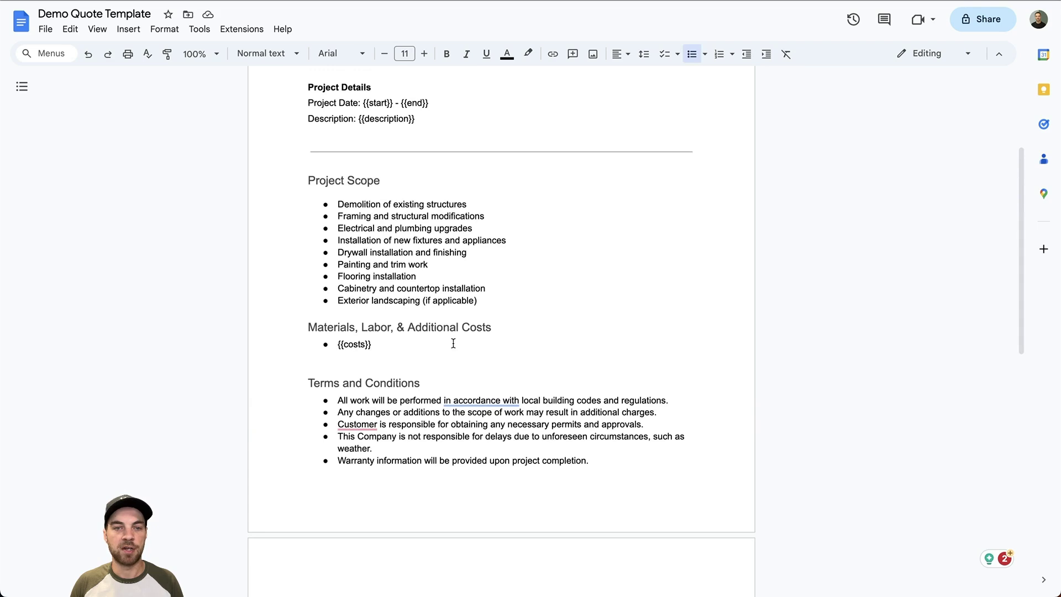
scroll(662, 387, "down", 8)
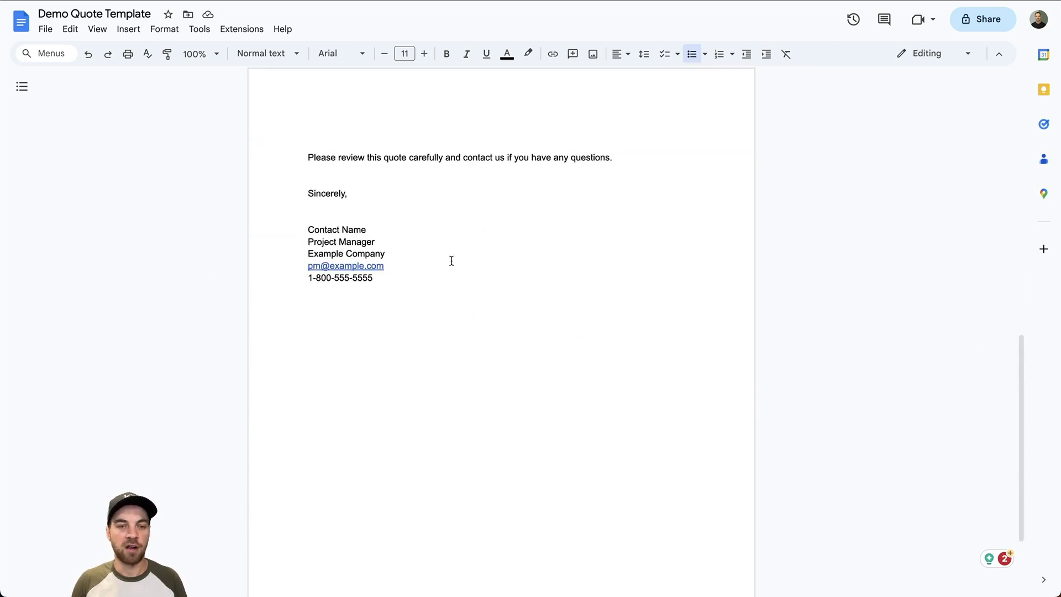
scroll(450, 260, "up", 5)
scroll(551, 237, "up", 8)
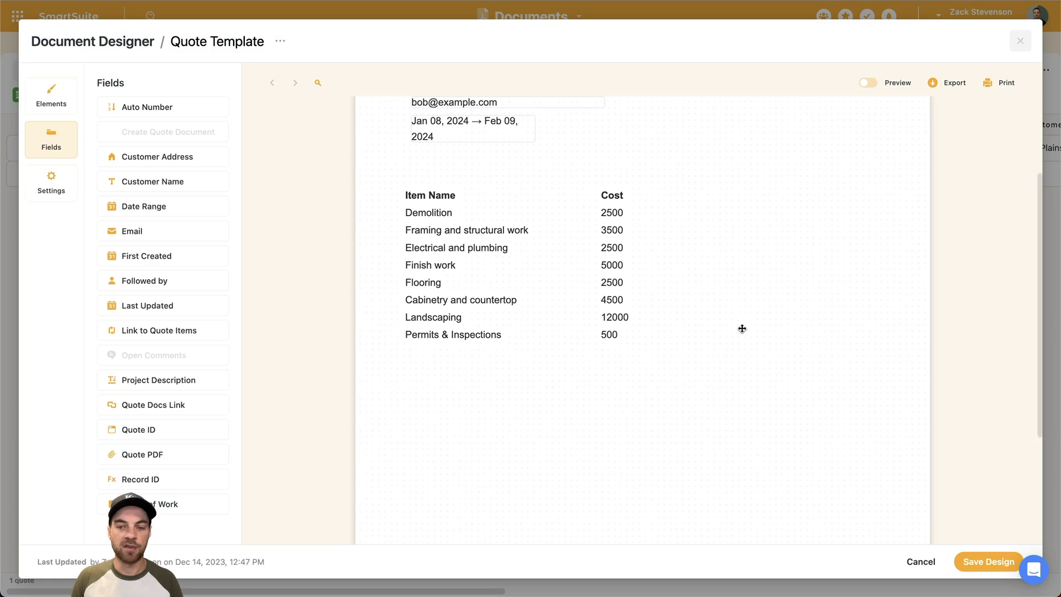
scroll(743, 330, "down", 1)
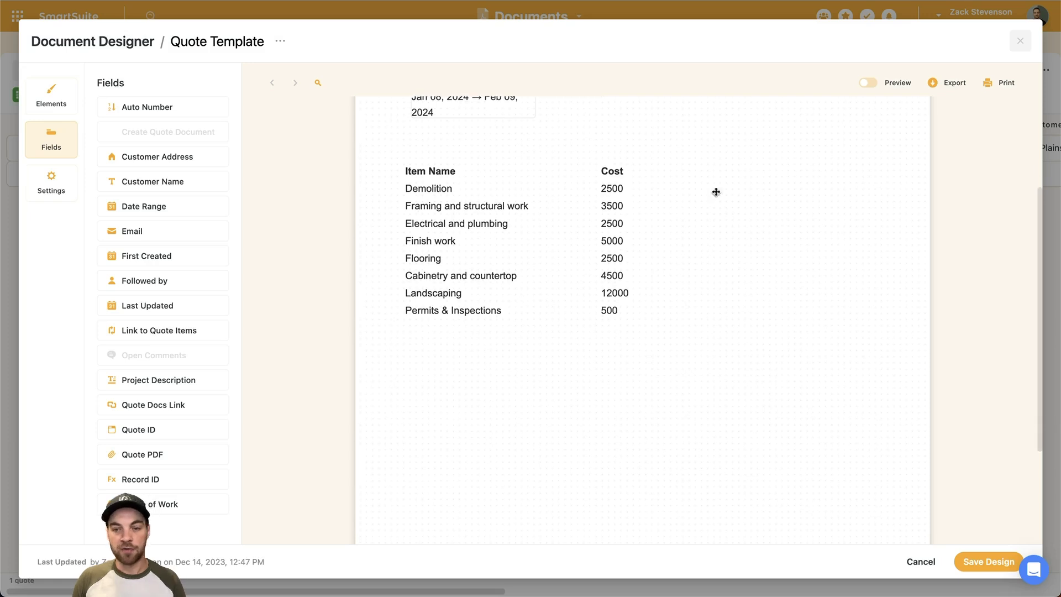
- Save the Quote Template with Save Design, returning to the Quote grid
left_click(989, 567)
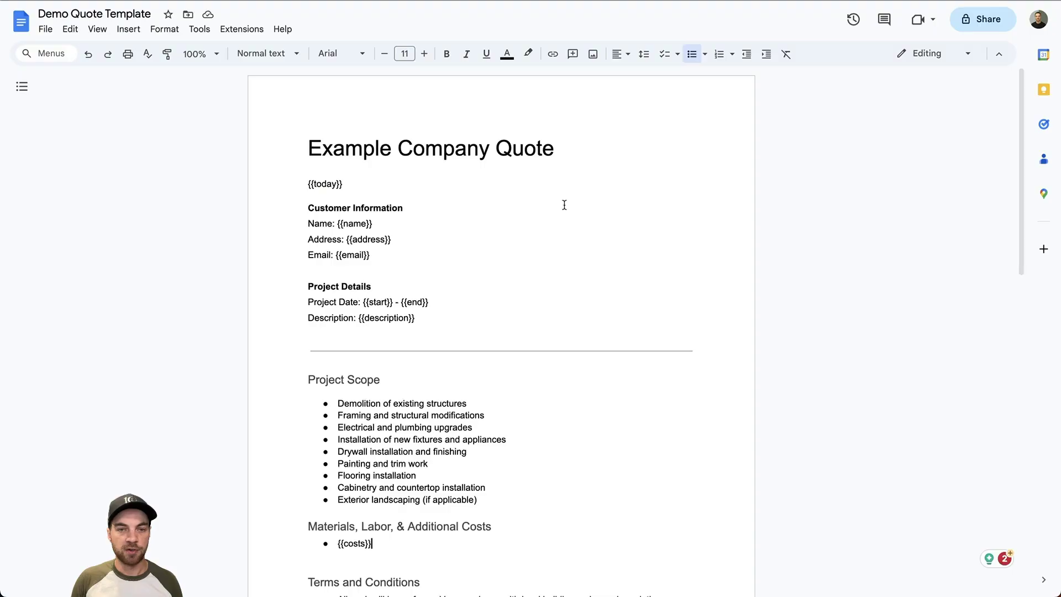
scroll(457, 190, "down", 1)
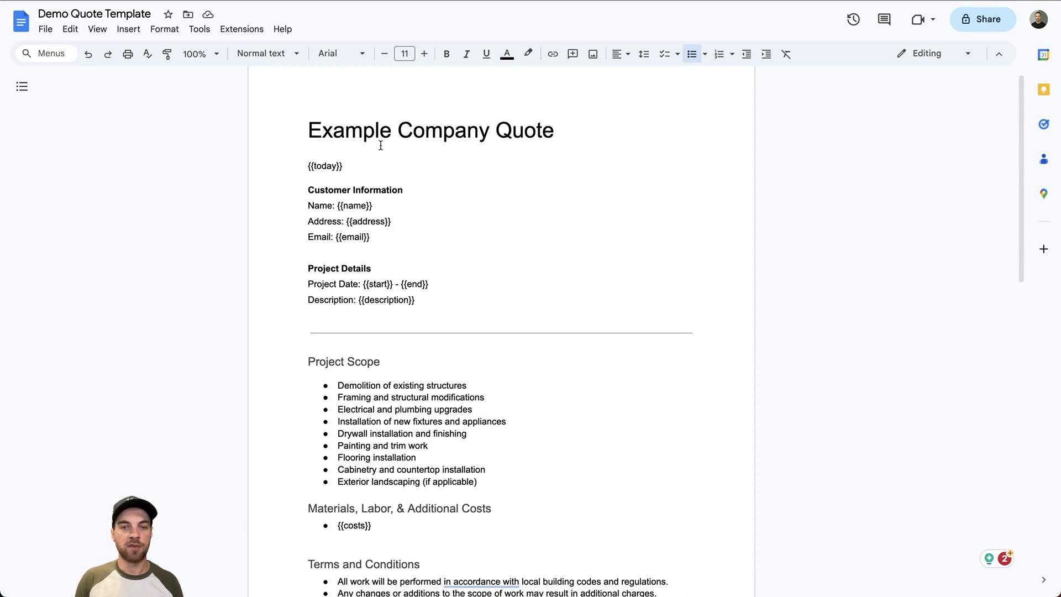
scroll(457, 166, "down", 1)
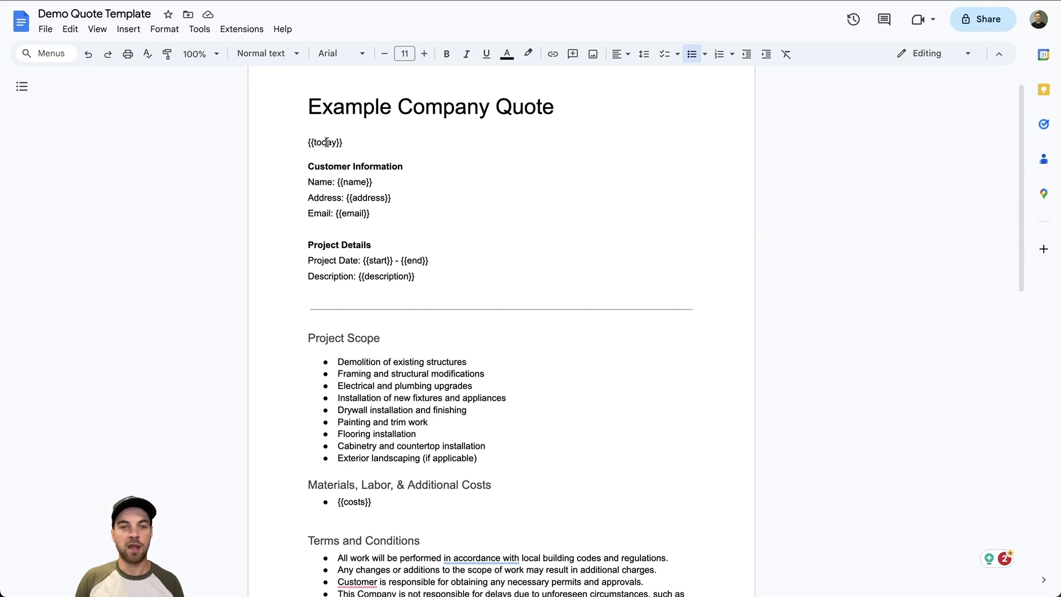
left_click_drag(348, 140, 308, 142)
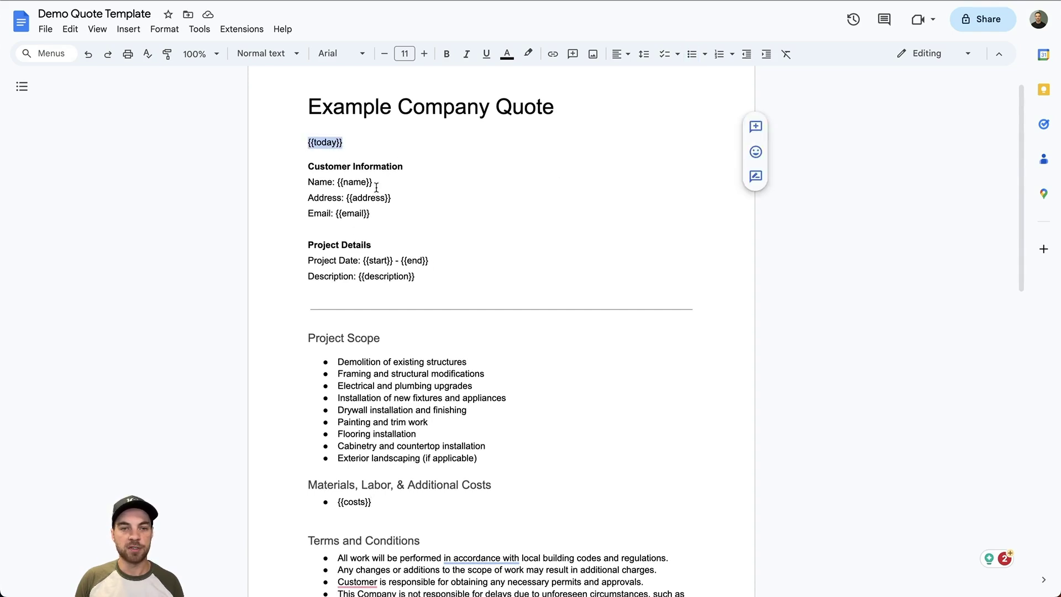
left_click_drag(373, 182, 340, 184)
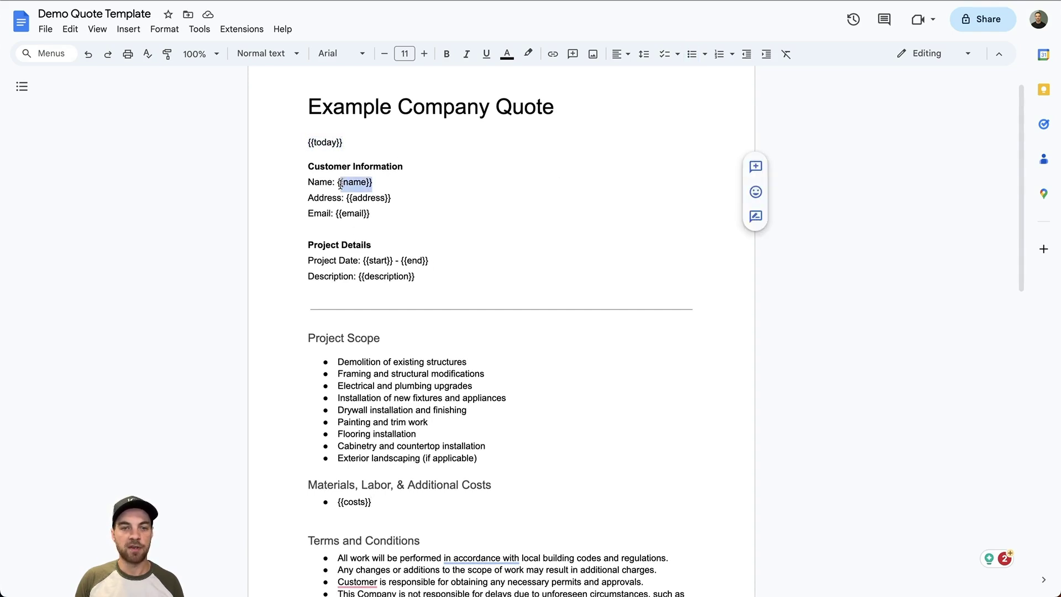
left_click(405, 202)
scroll(416, 154, "down", 3)
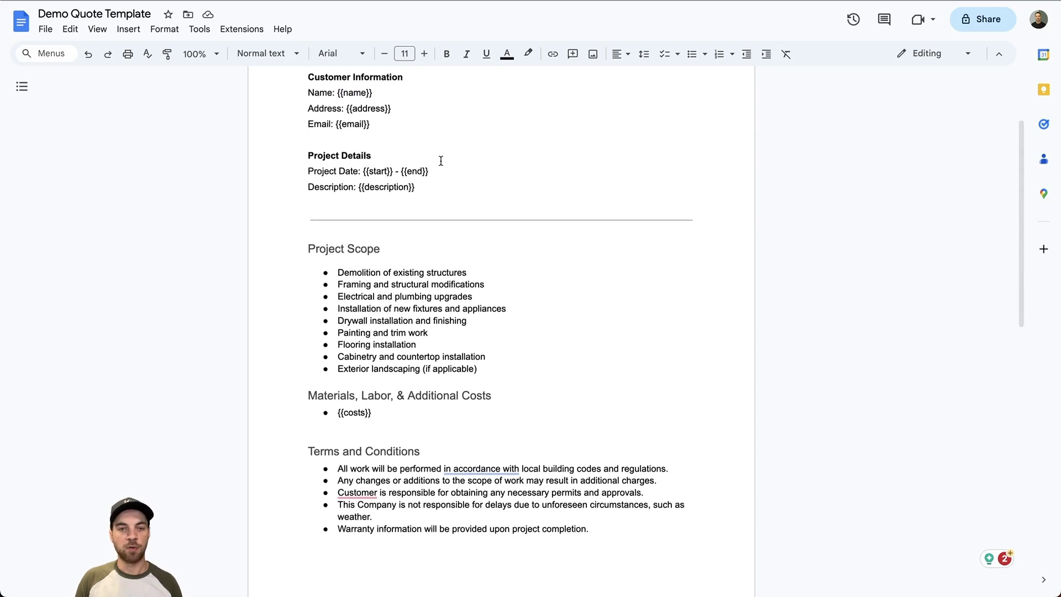
scroll(441, 160, "up", 5)
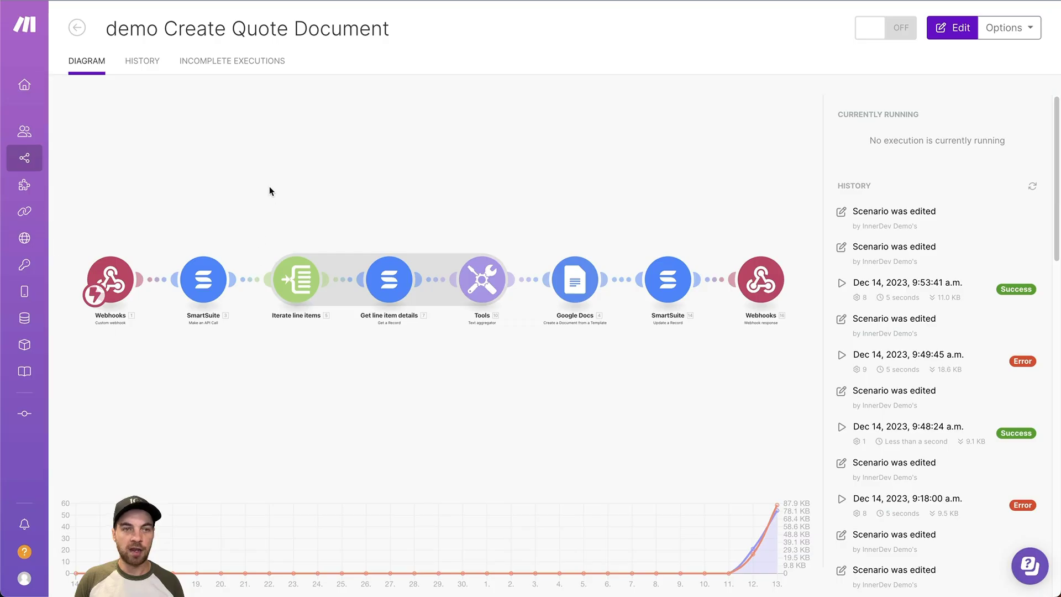
left_click(270, 188)
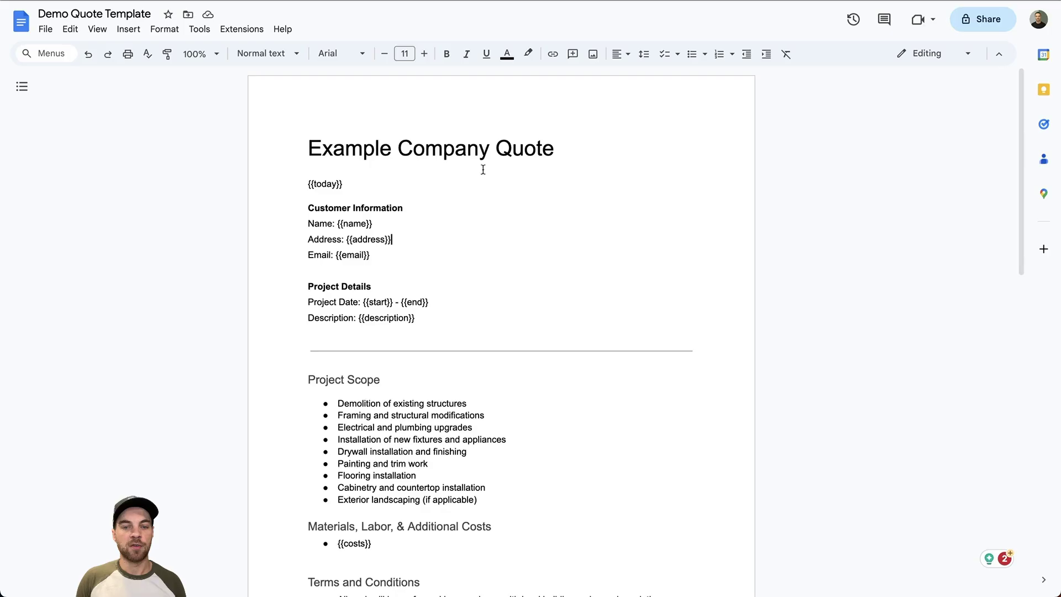
- Scroll down the view to see more of the demo Create Quote Document scenario
scroll(472, 174, "down", 1)
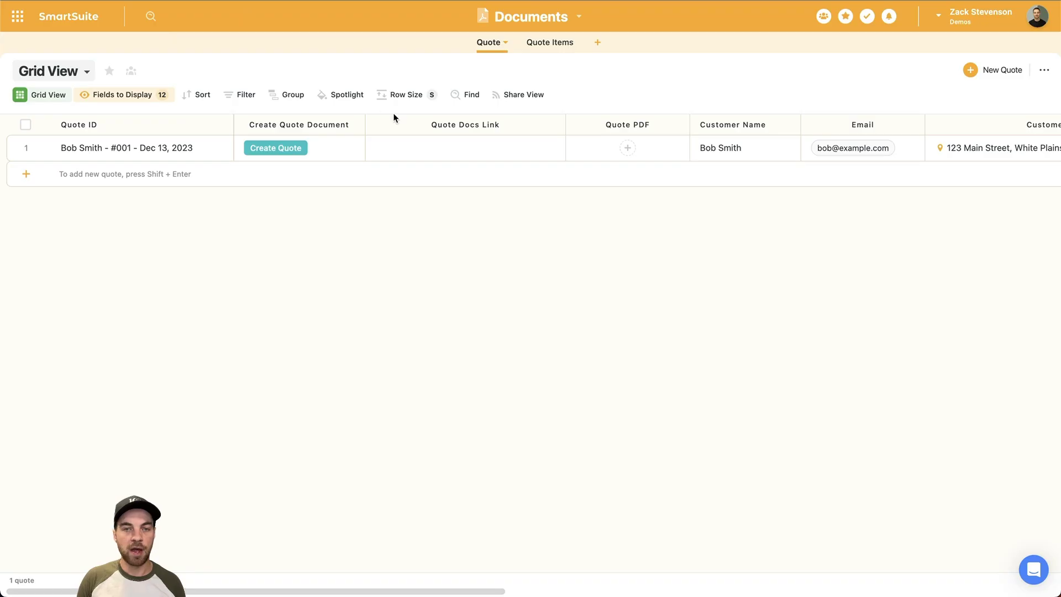
left_click(550, 46)
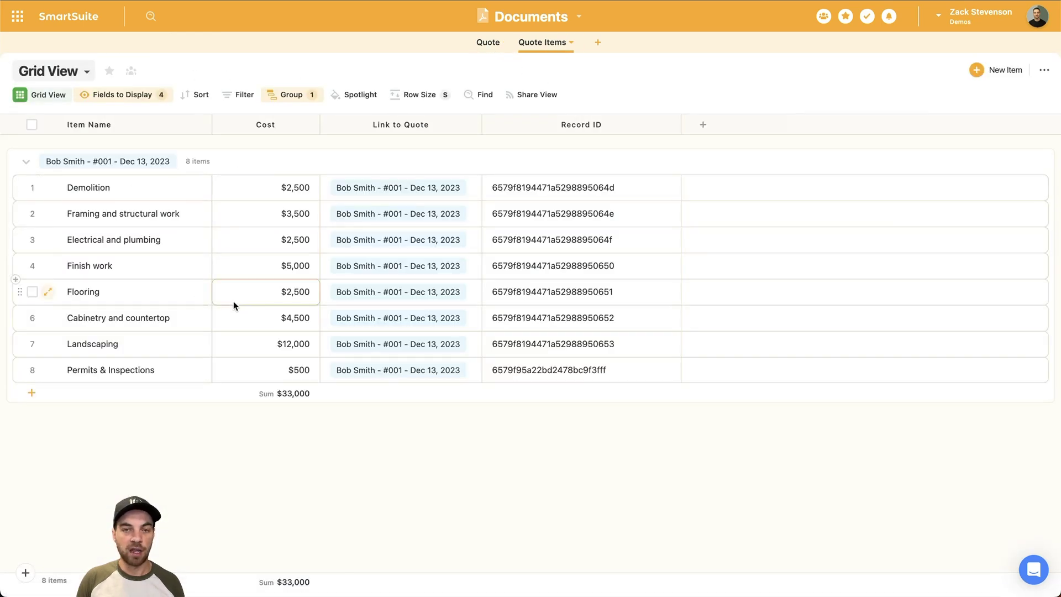
left_click(489, 42)
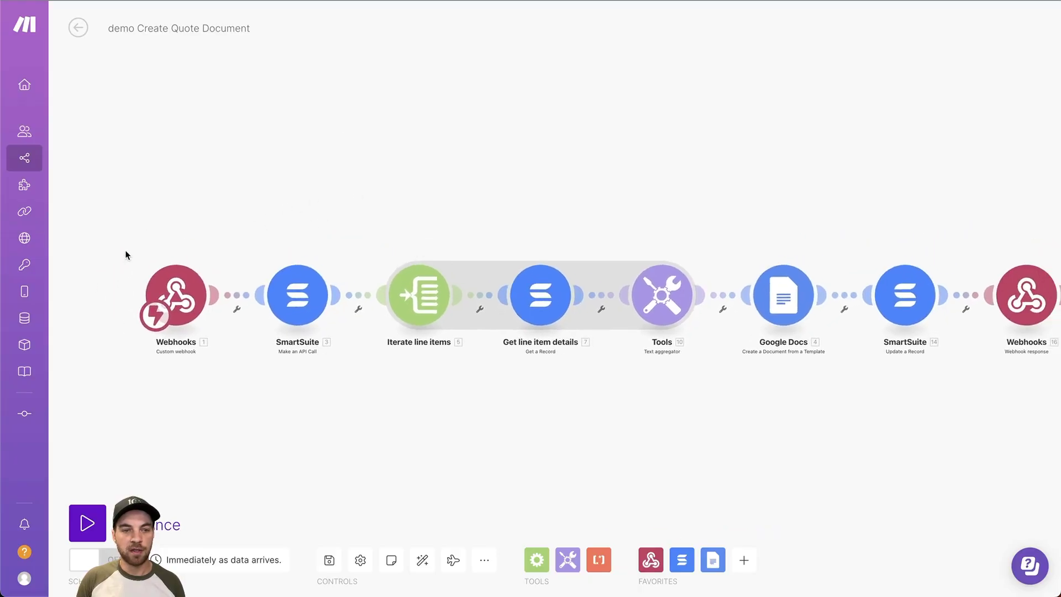
left_click(183, 297)
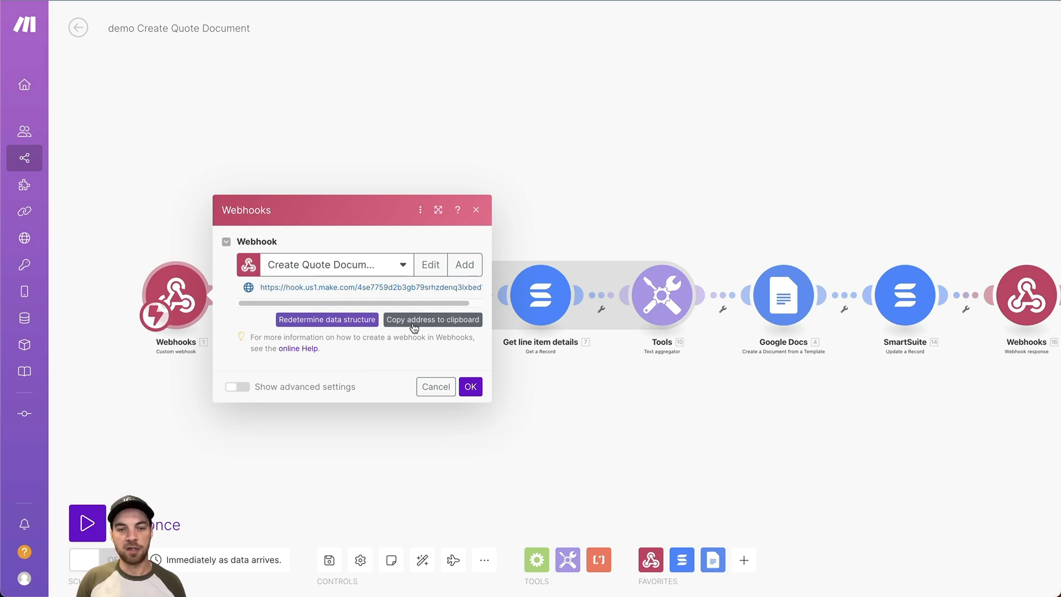
left_click(471, 389)
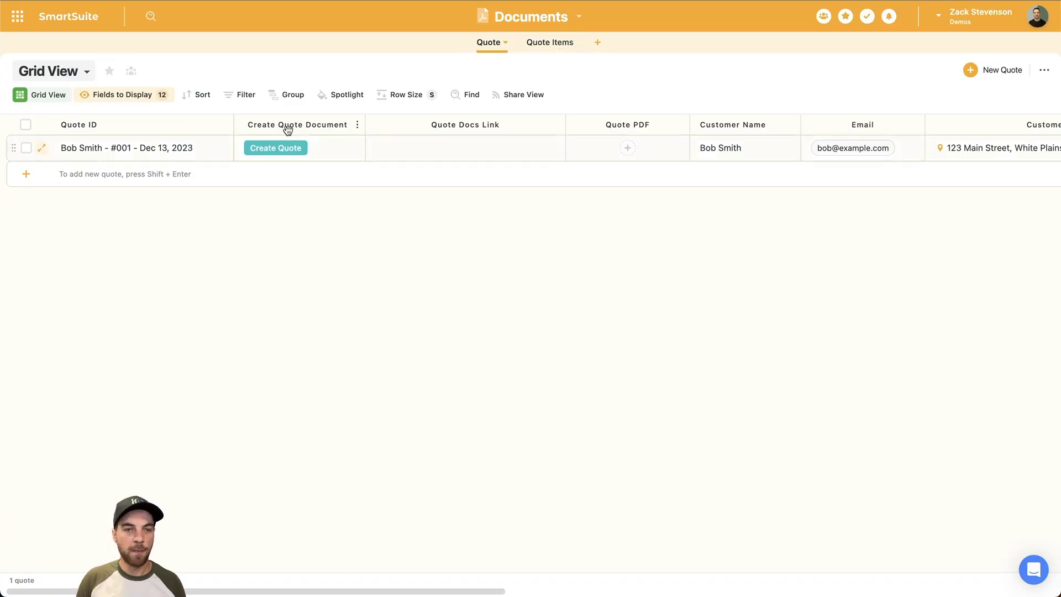
- Open the Create Quote Document button's URL formula and inspect the webhook URL's rec parameter
double_click(284, 124)
scroll(370, 343, "down", 2)
scroll(370, 343, "down", 2)
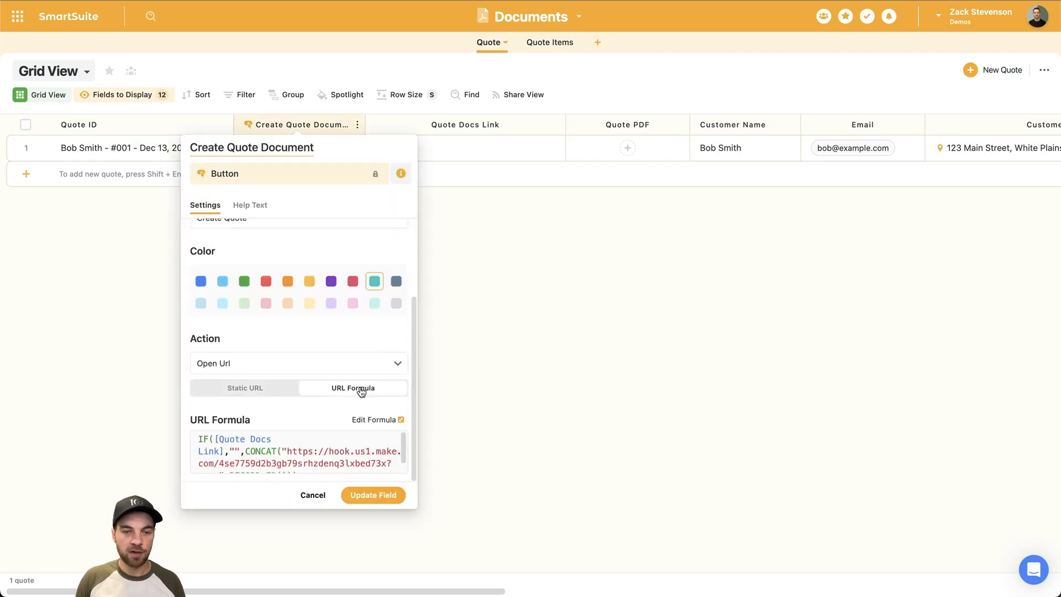
left_click(376, 421)
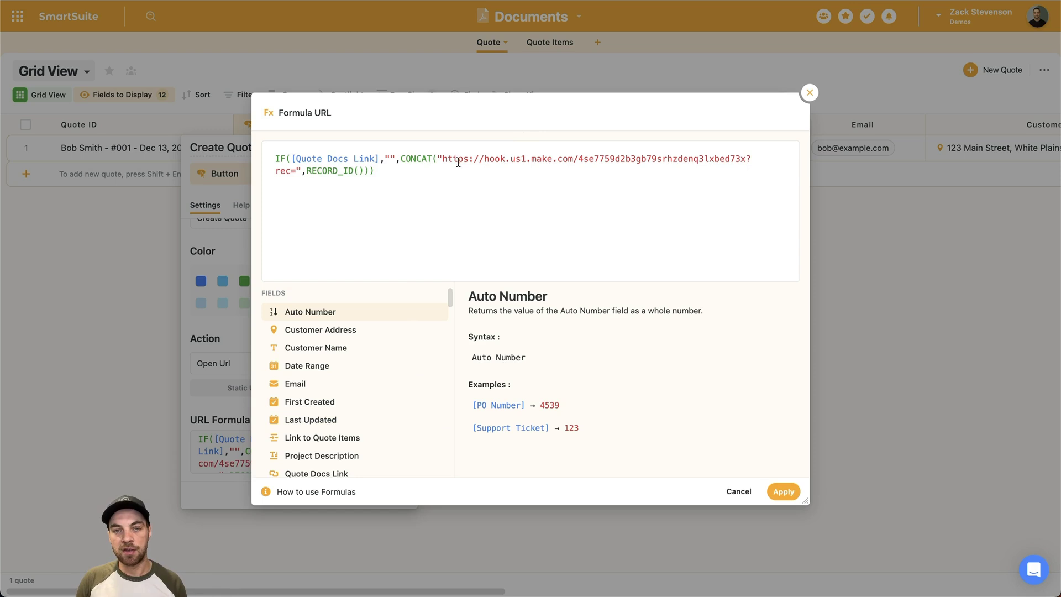
left_click(753, 159)
right_click(751, 160)
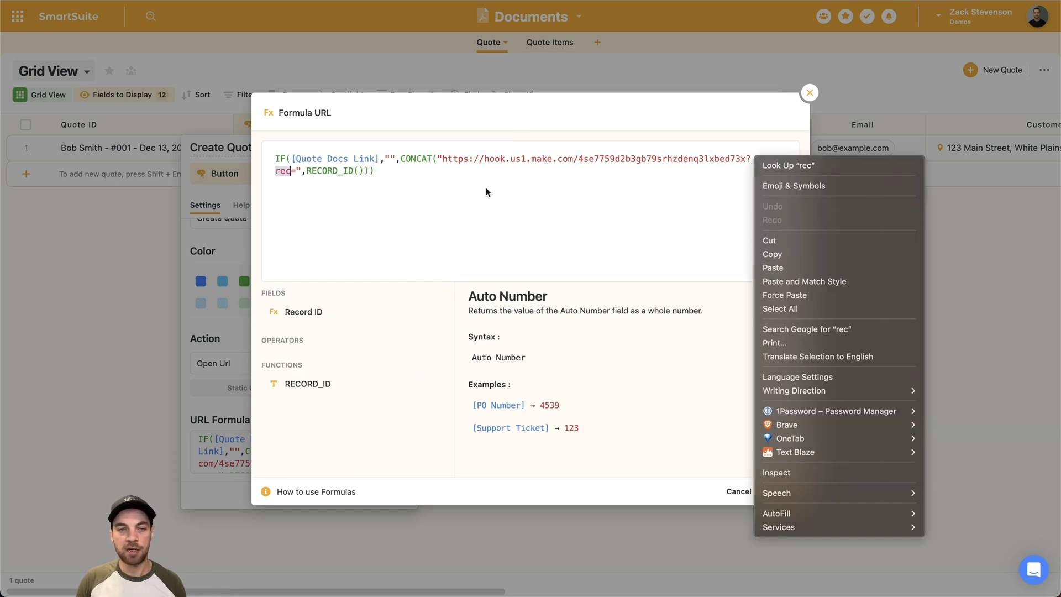
left_click(407, 170)
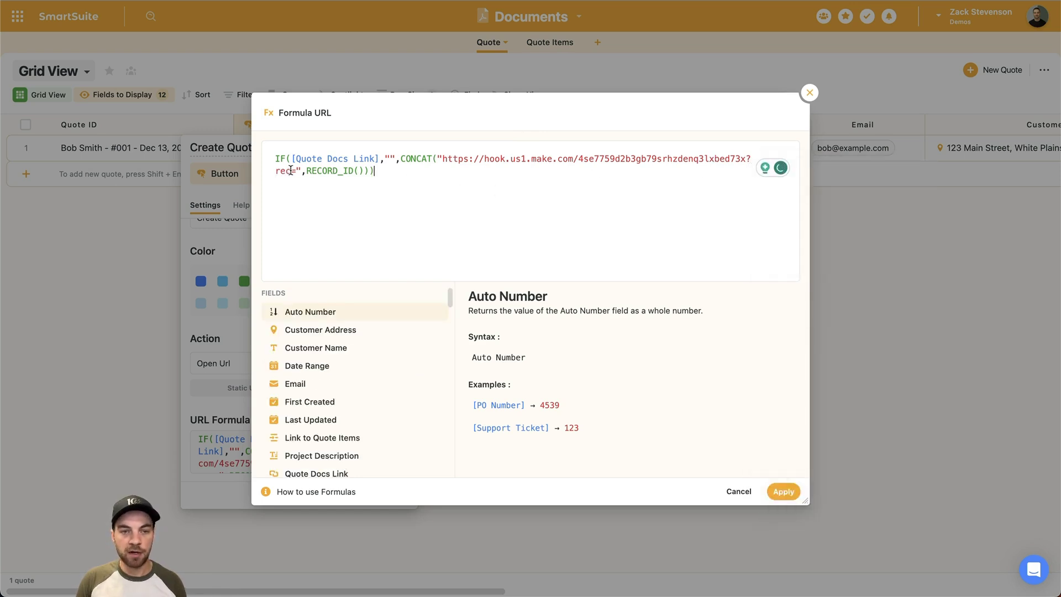
left_click_drag(276, 173, 285, 174)
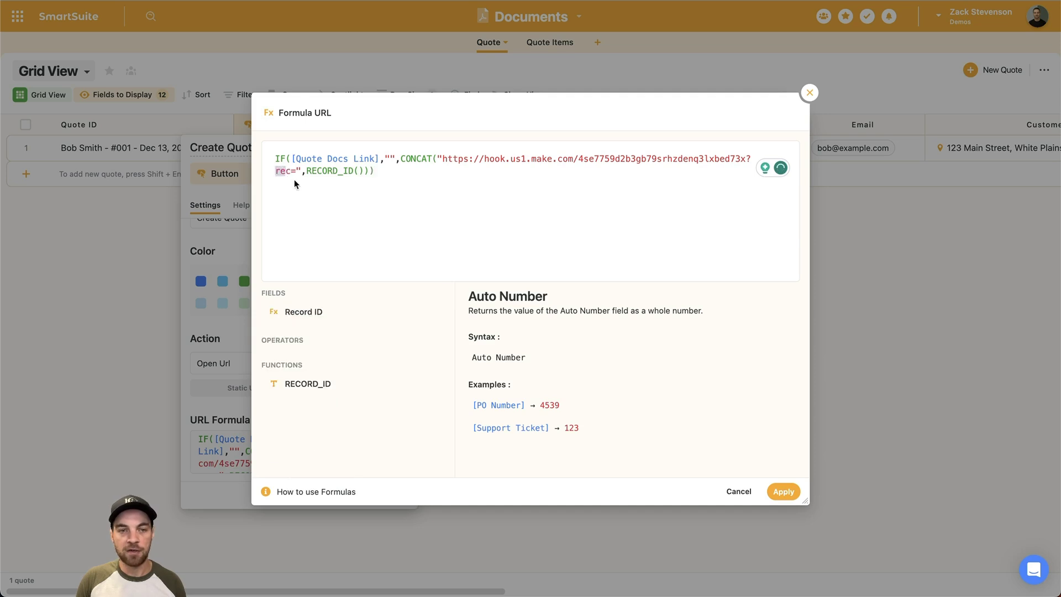
left_click(292, 174)
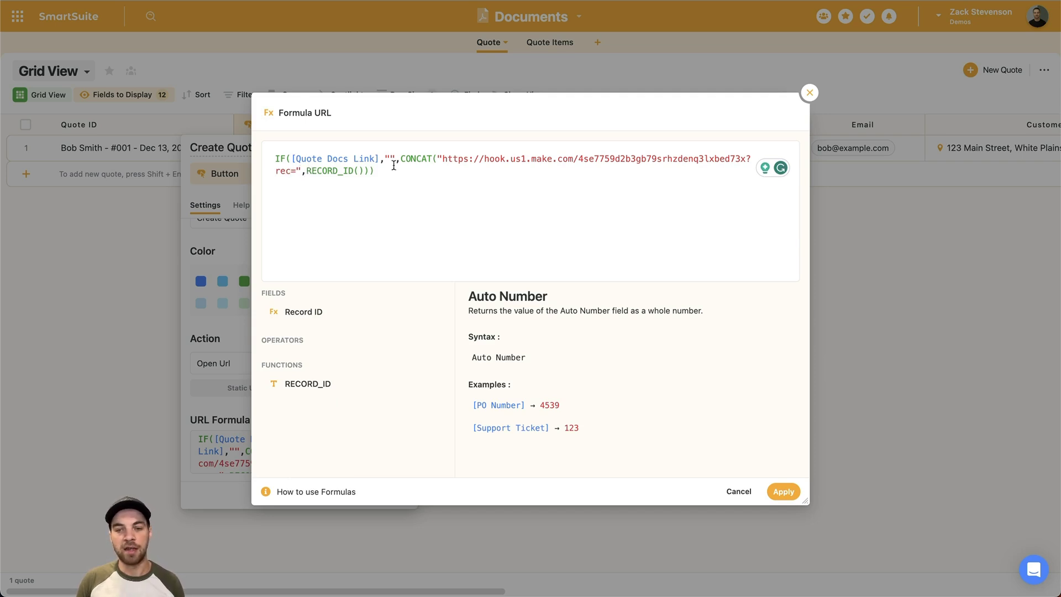
- Close the formula editor and cancel the field settings, exiting without saving
left_click(738, 491)
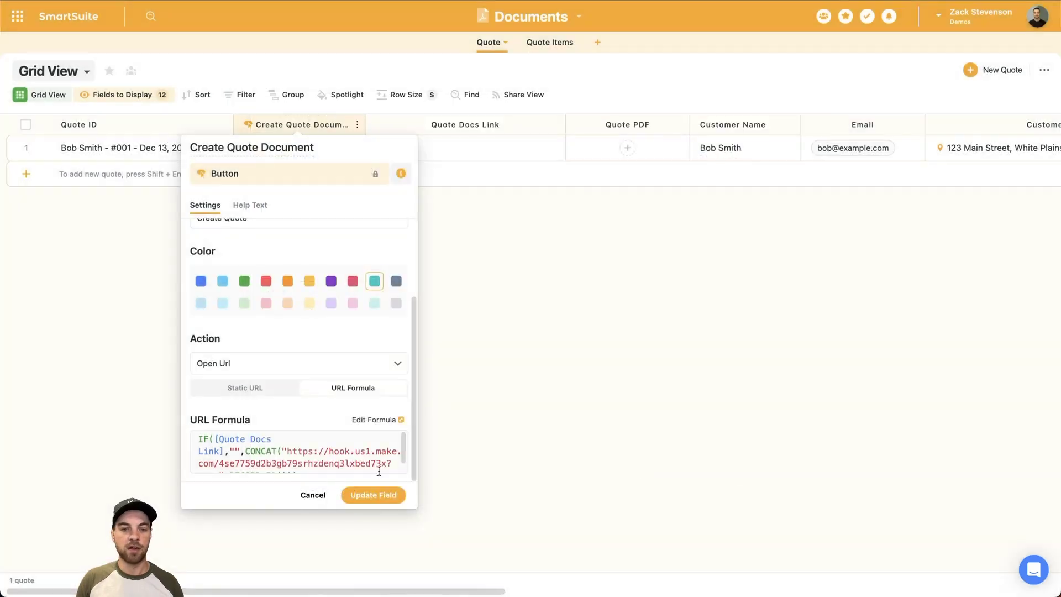
left_click(313, 495)
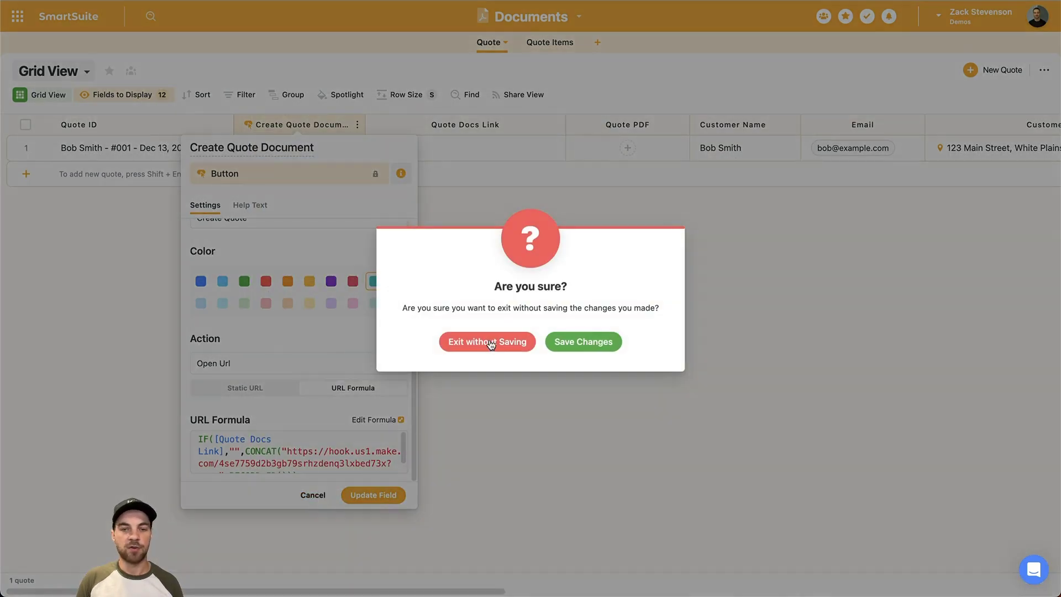
left_click(456, 342)
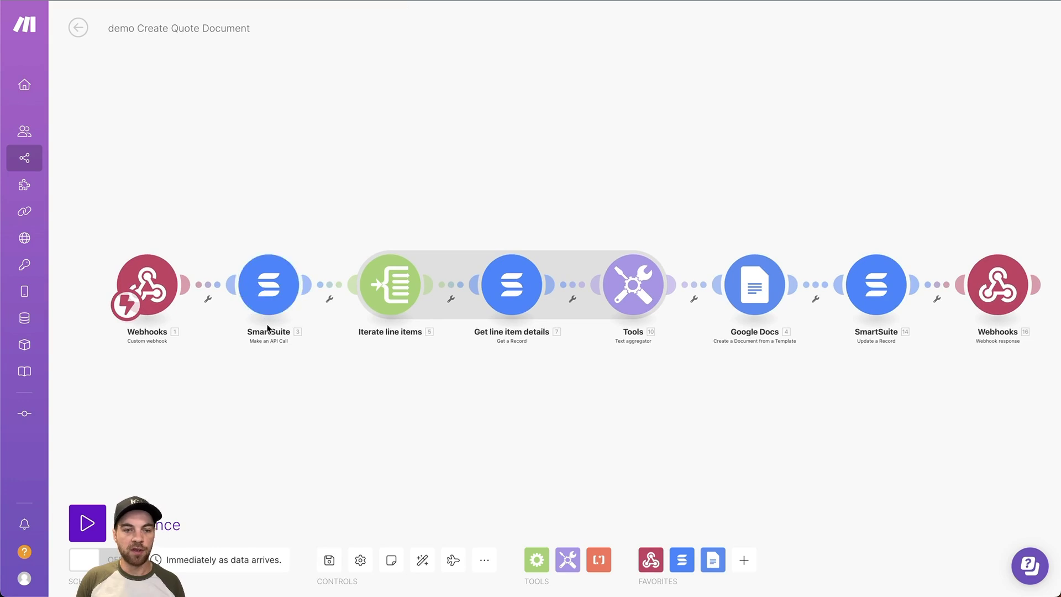
- Zoom in on the scenario and open the SmartSuite Make an API Call module's settings
scroll(267, 327, "up", 5)
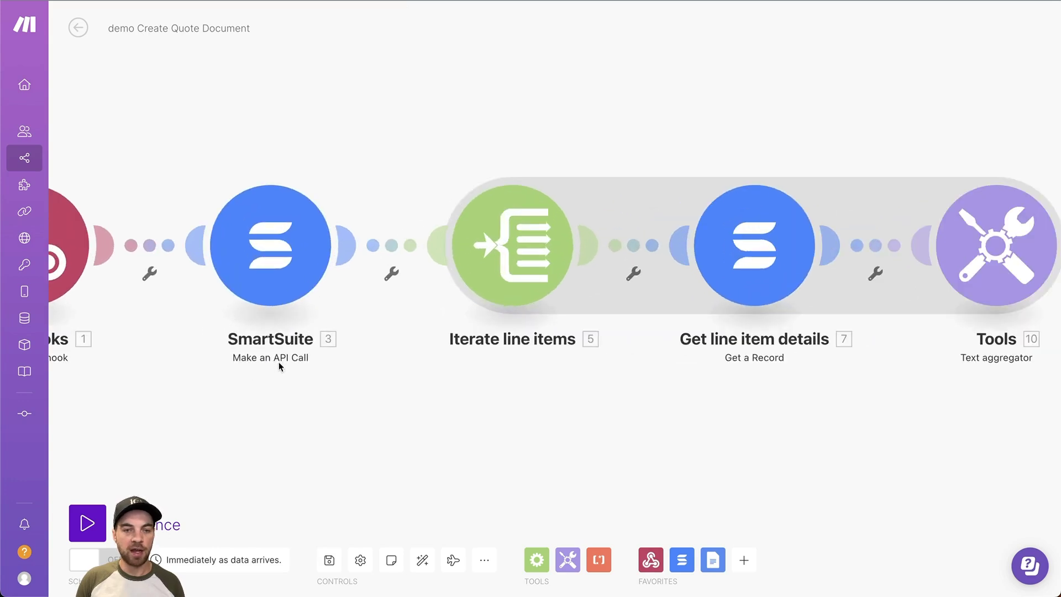
left_click(265, 275)
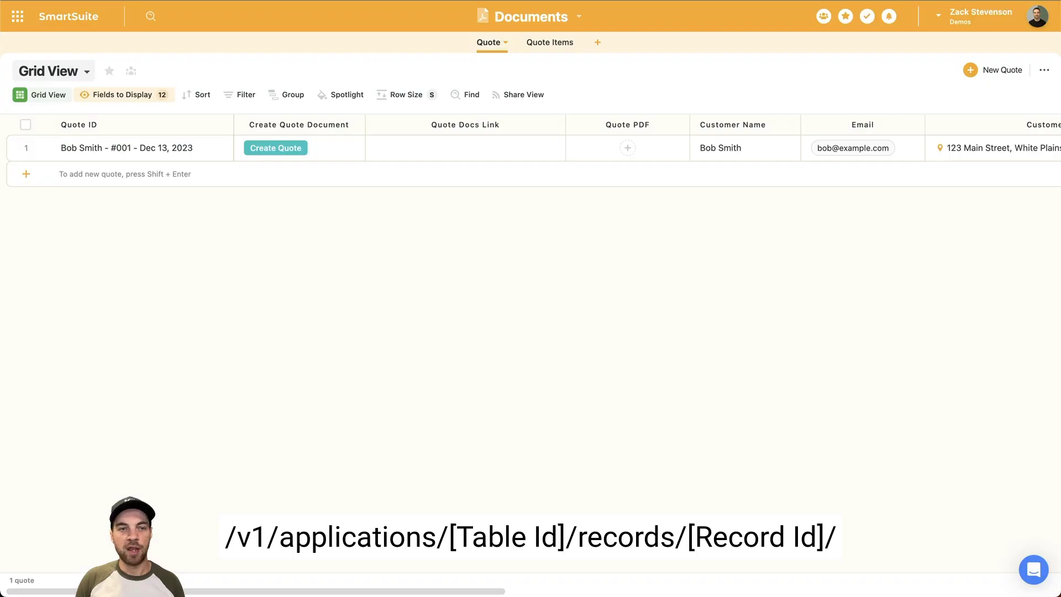
- Read the Quote table ID from the Documents solution's Solution API docs, then return to the grid
left_click(577, 19)
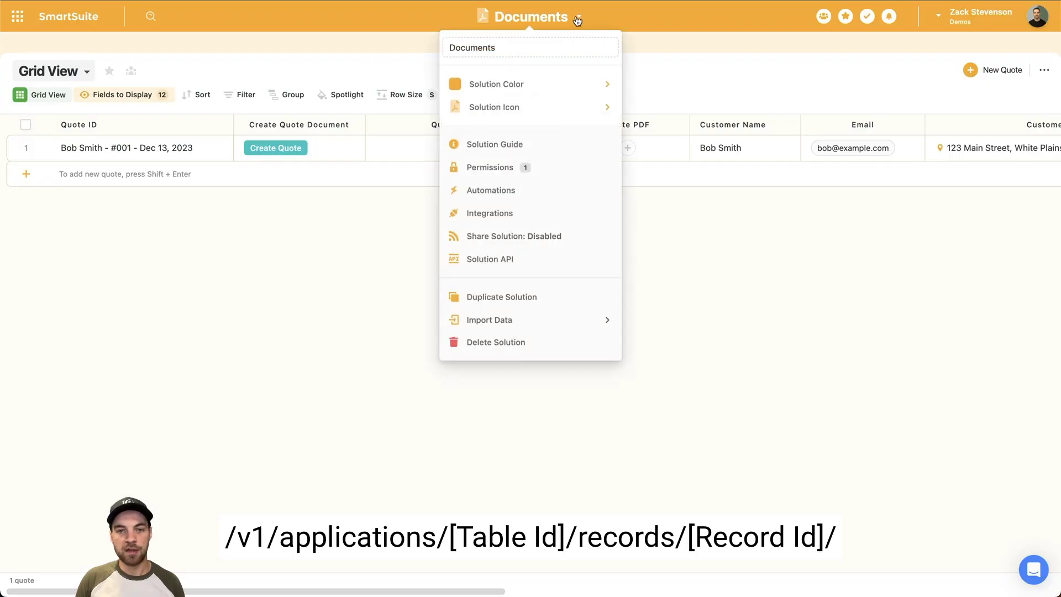
left_click(489, 259)
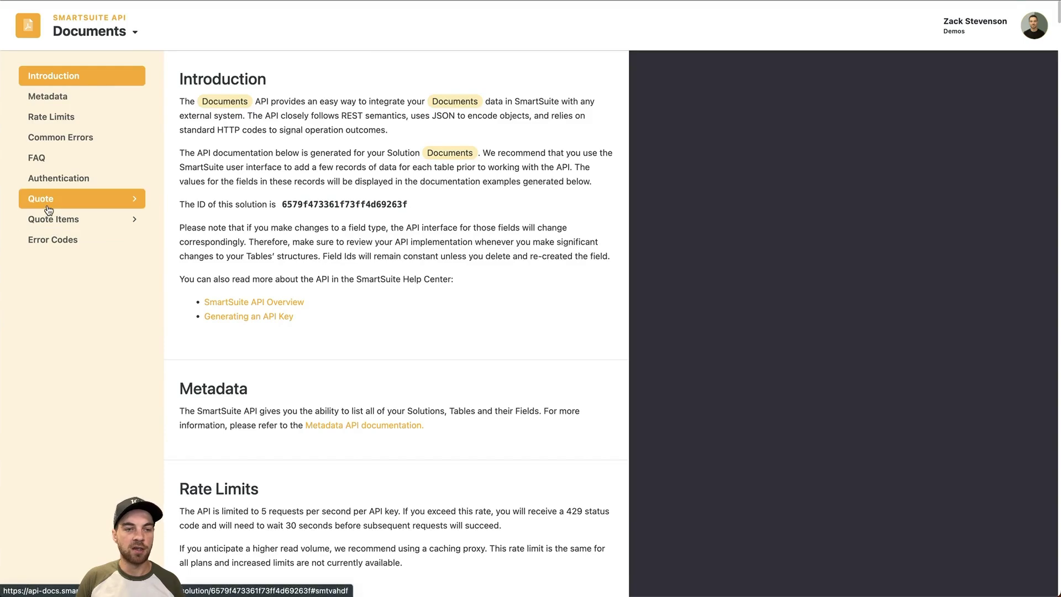
left_click(137, 204)
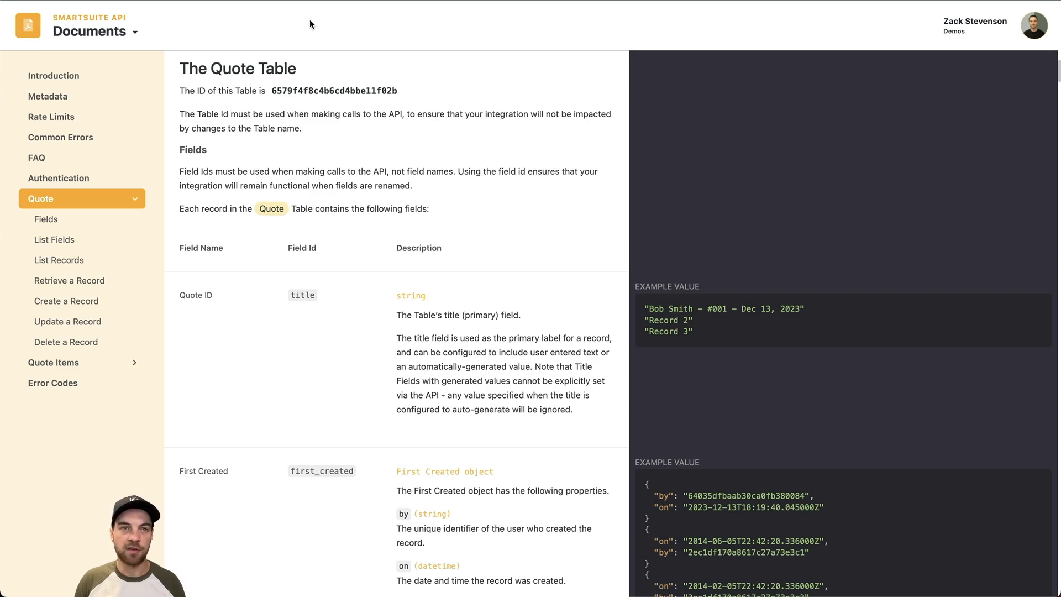
left_click(356, 1)
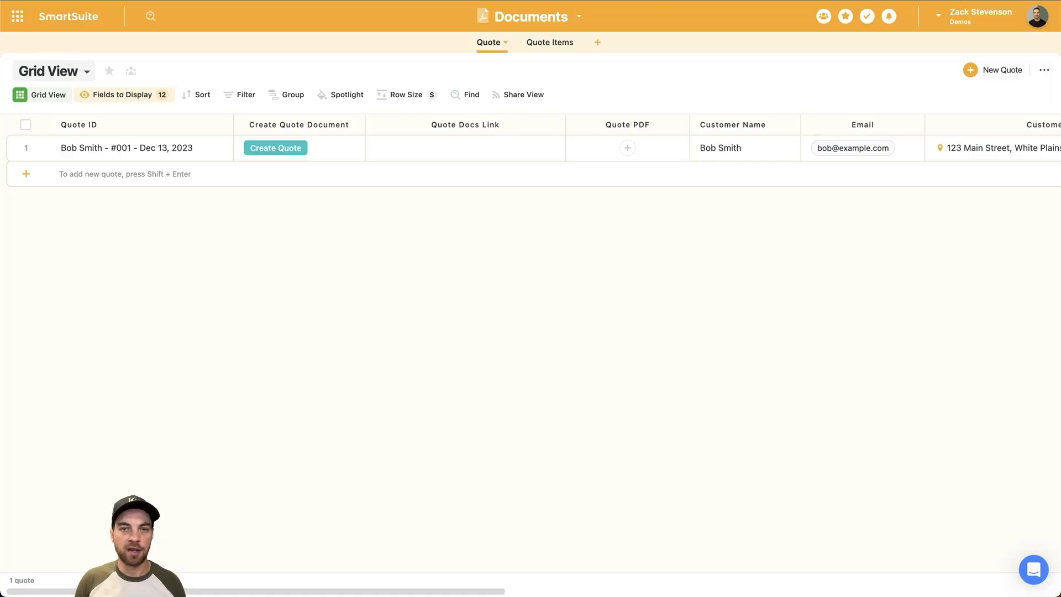
- Check the API call URL contains the Quote table ID and the webhook's mapped rec value
left_click(528, 2)
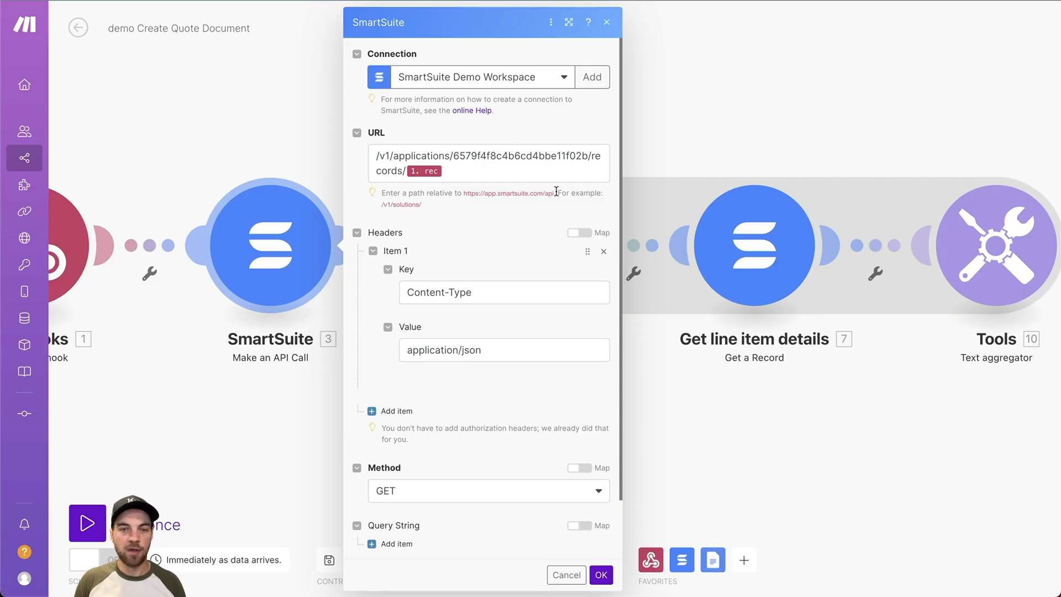
left_click(415, 155)
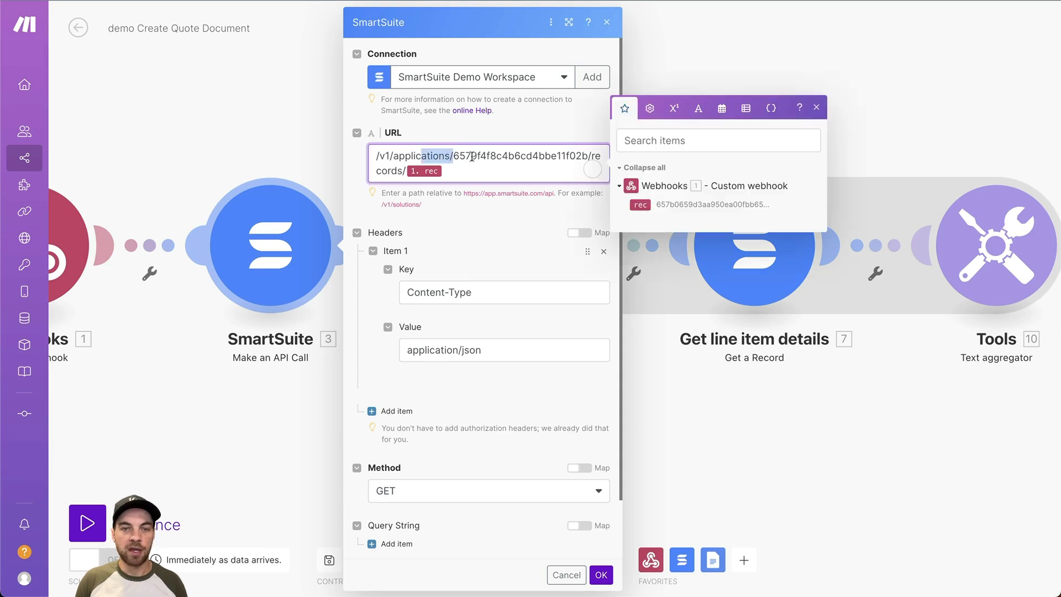
left_click_drag(458, 155, 556, 156)
left_click(517, 159)
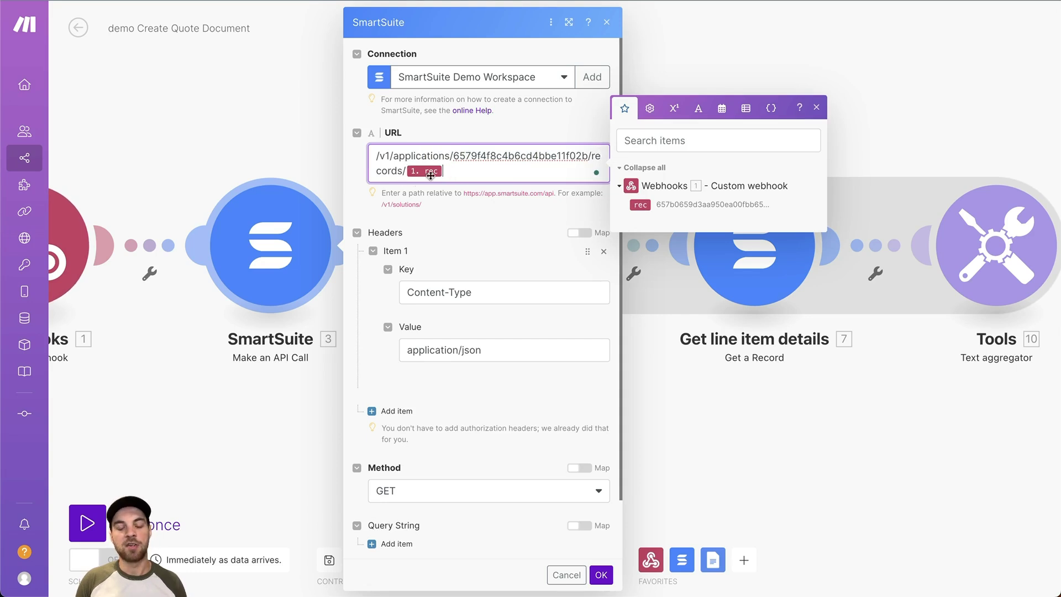
- Verify the Content-Type: application/json header and GET method, then confirm the API call settings
mouse_move(640, 207)
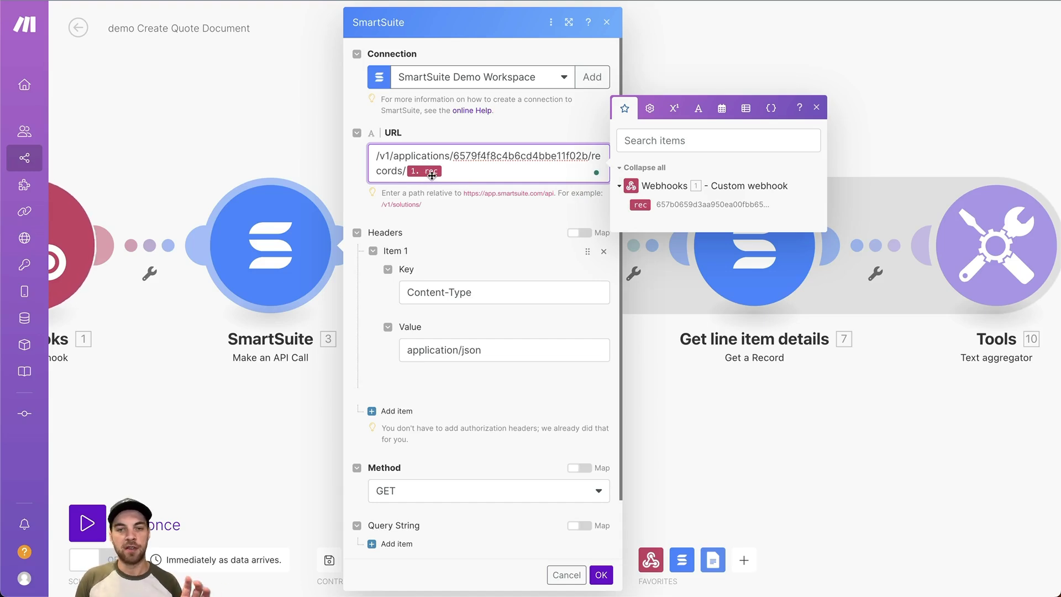
mouse_move(432, 175)
scroll(431, 176, "down", 1)
left_click(437, 274)
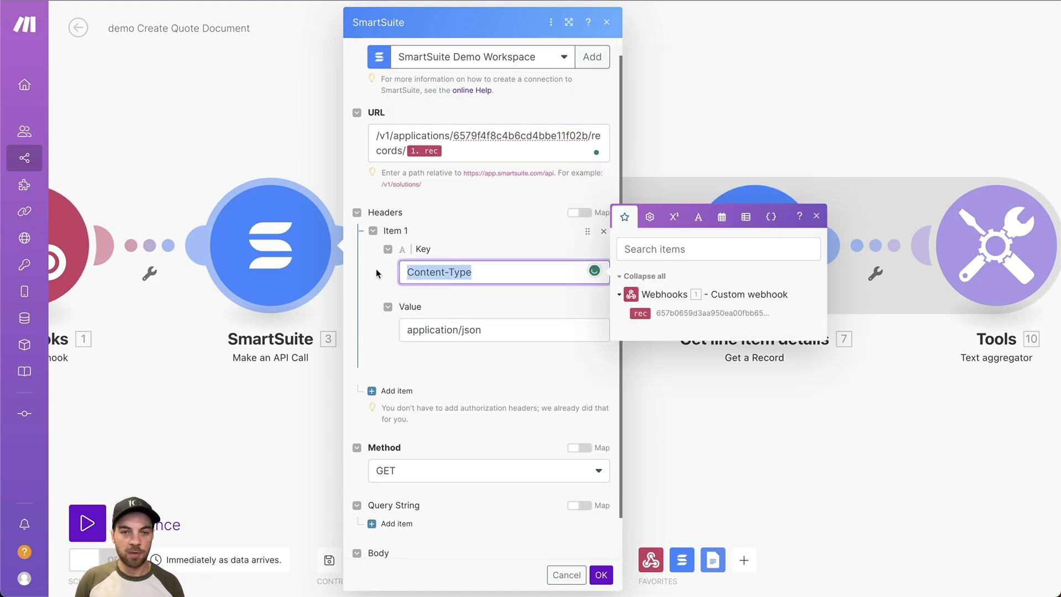
left_click(501, 332)
left_click_drag(500, 332, 386, 329)
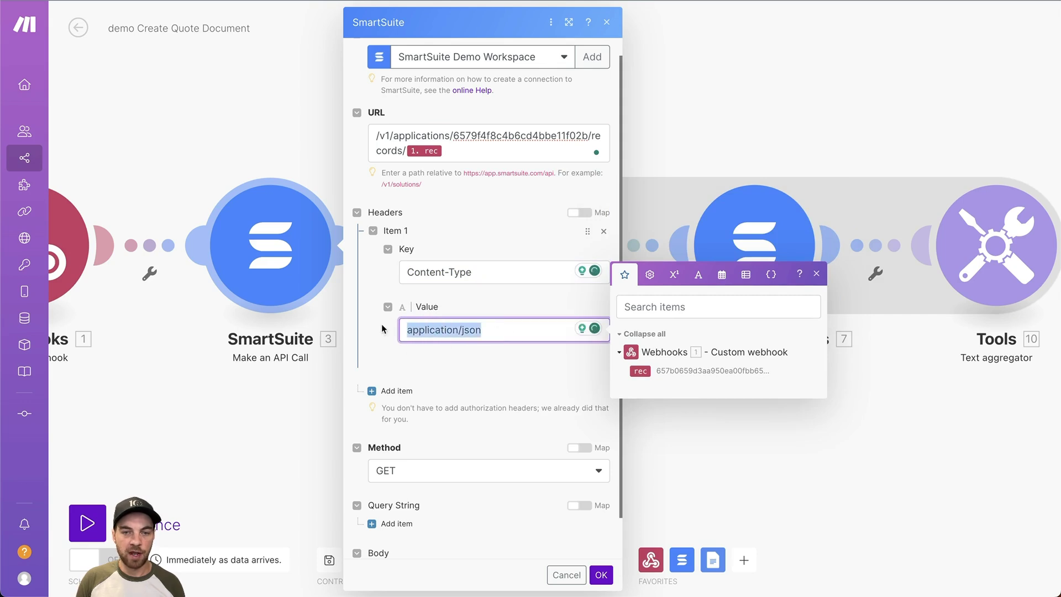
left_click(504, 390)
scroll(597, 248, "down", 2)
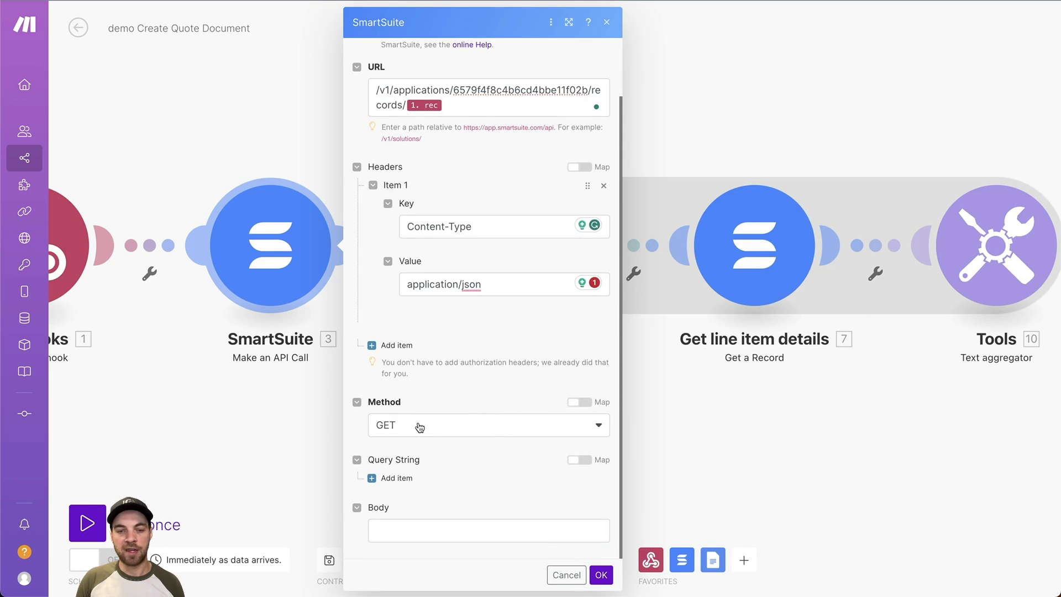
left_click(601, 575)
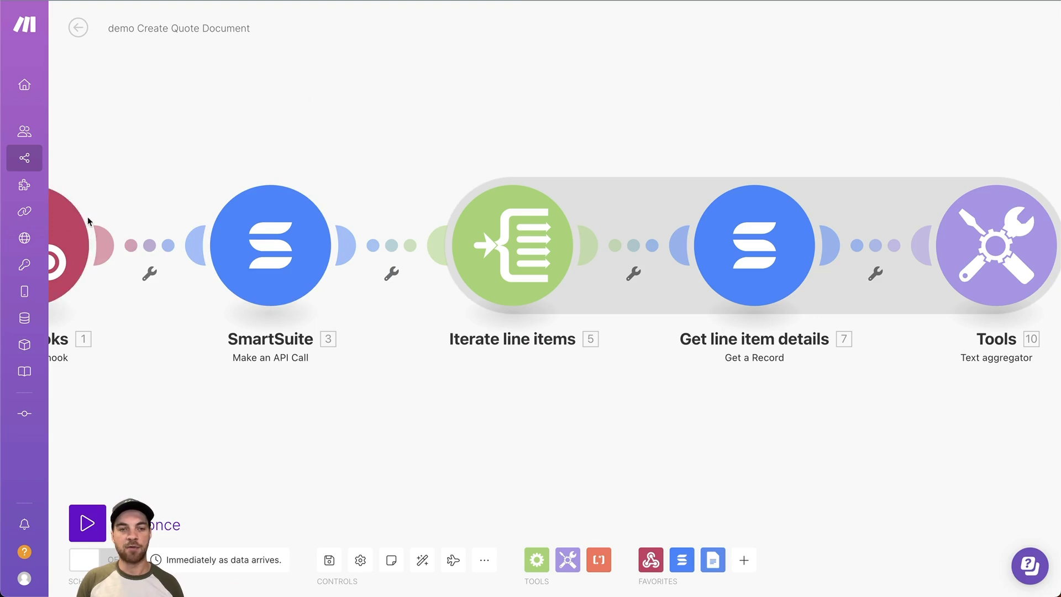
- Review the Iterator's Array mapping, widening Link to Quote Items to reveal 'Electrical and plumbing'
scroll(122, 219, "down", 3)
scroll(441, 435, "up", 1)
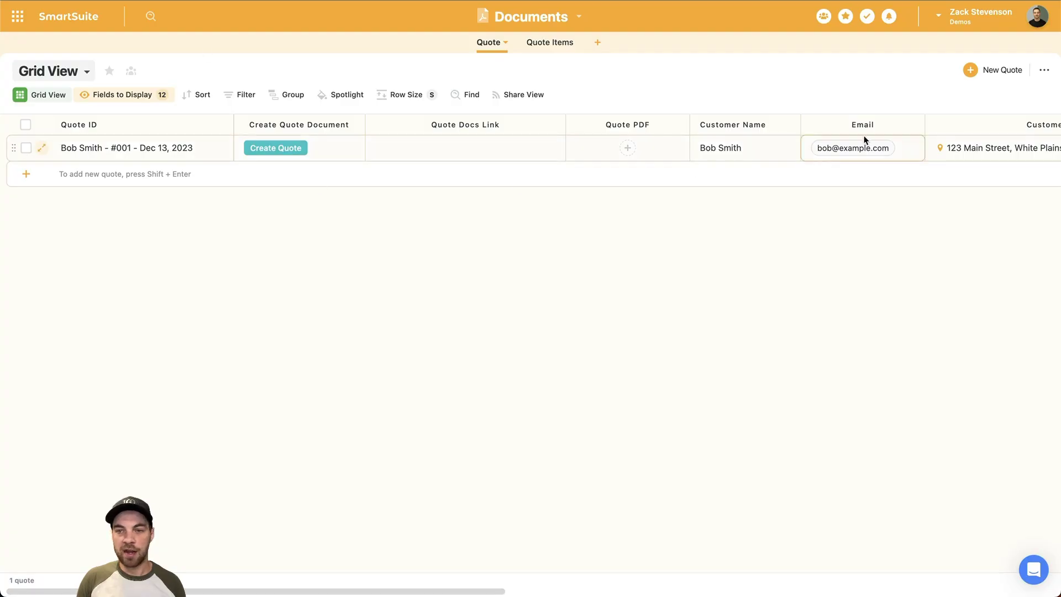
scroll(938, 583, "right", 10)
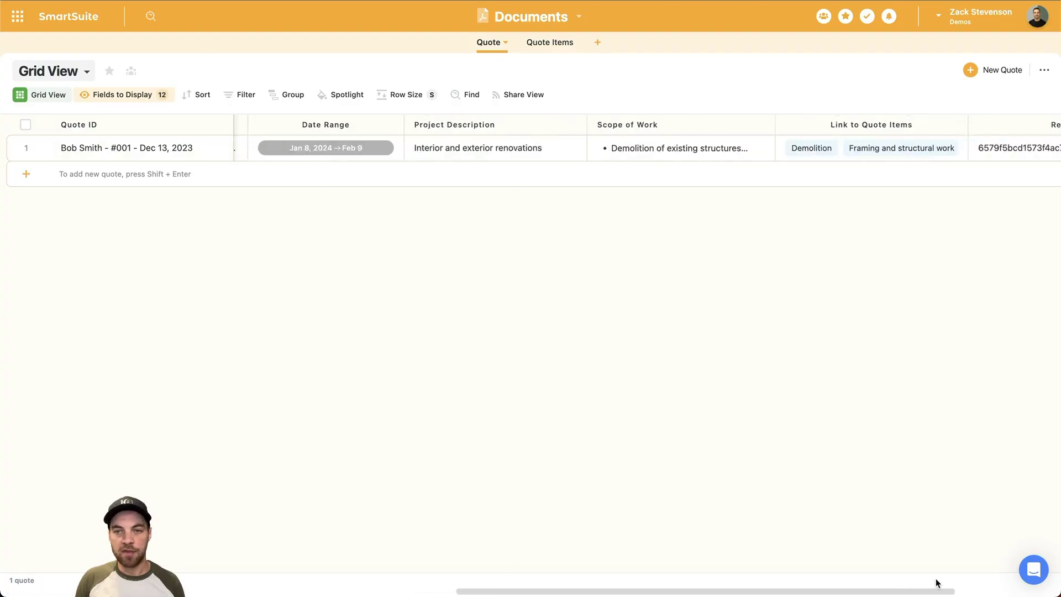
scroll(938, 583, "right", 4)
left_click(670, 149)
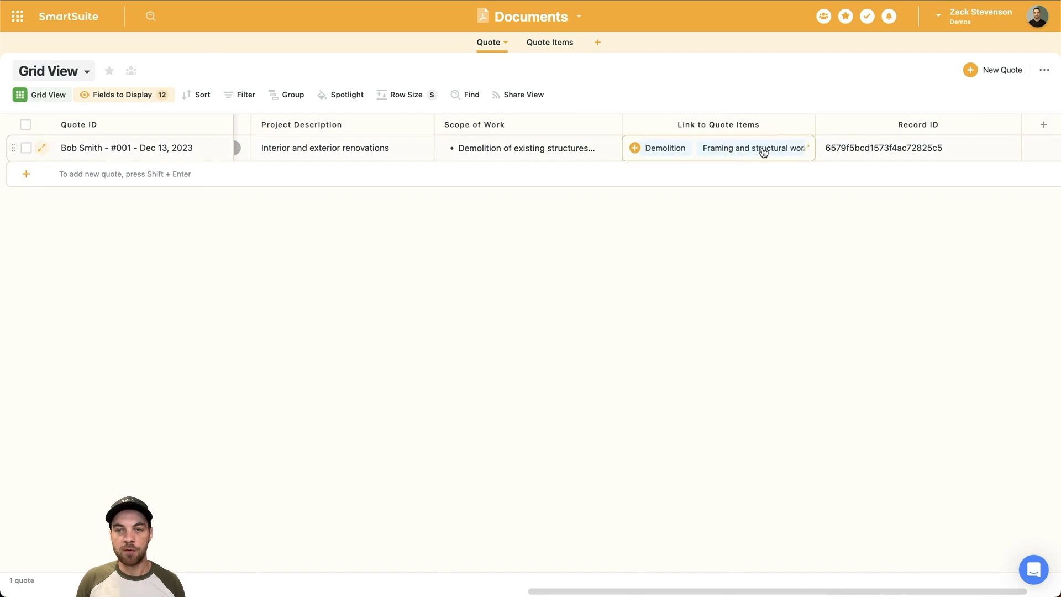
left_click_drag(816, 125, 859, 126)
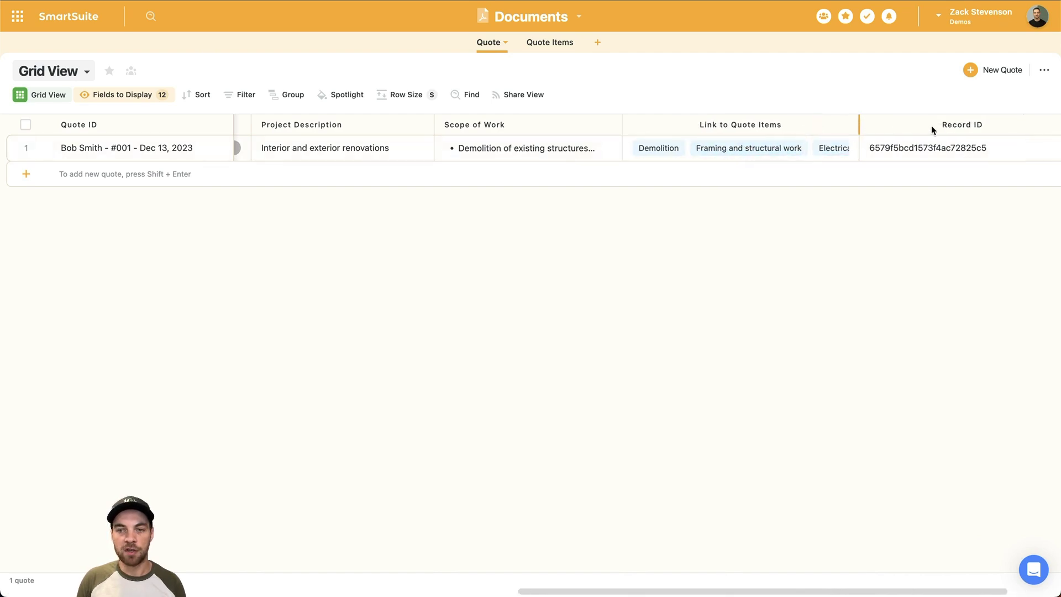
left_click_drag(931, 125, 931, 124)
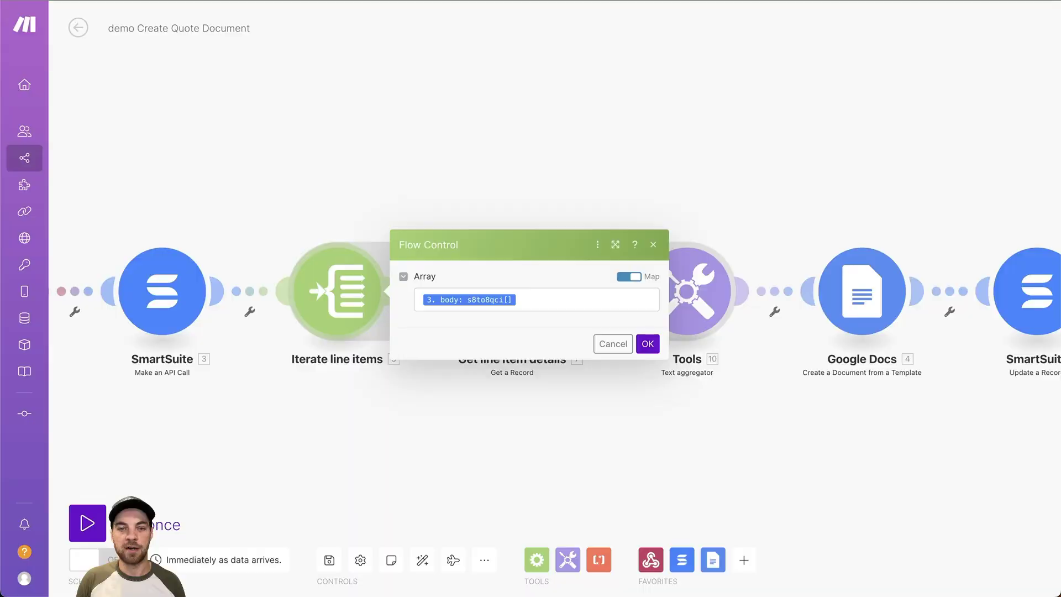
left_click(644, 343)
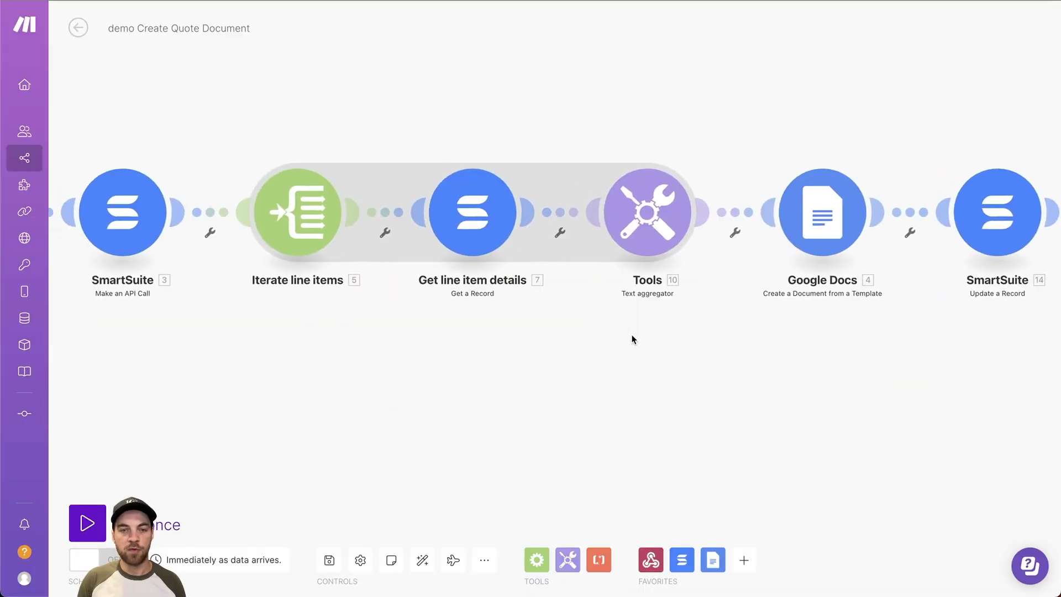
- Confirm Get line item details searches Quote Items by Record ID using the iterator's value
left_click(500, 229)
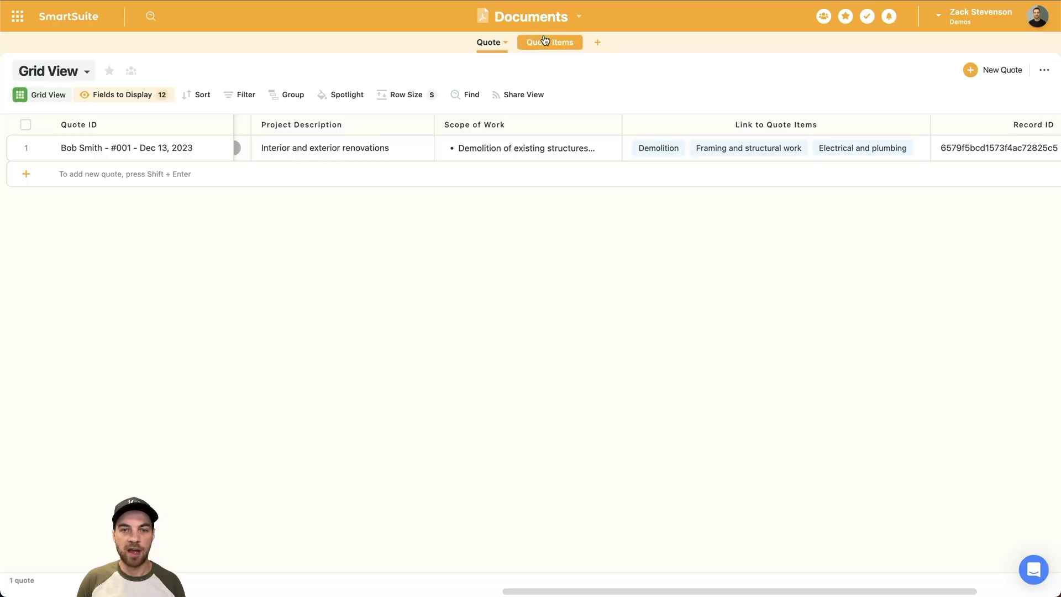
left_click(542, 42)
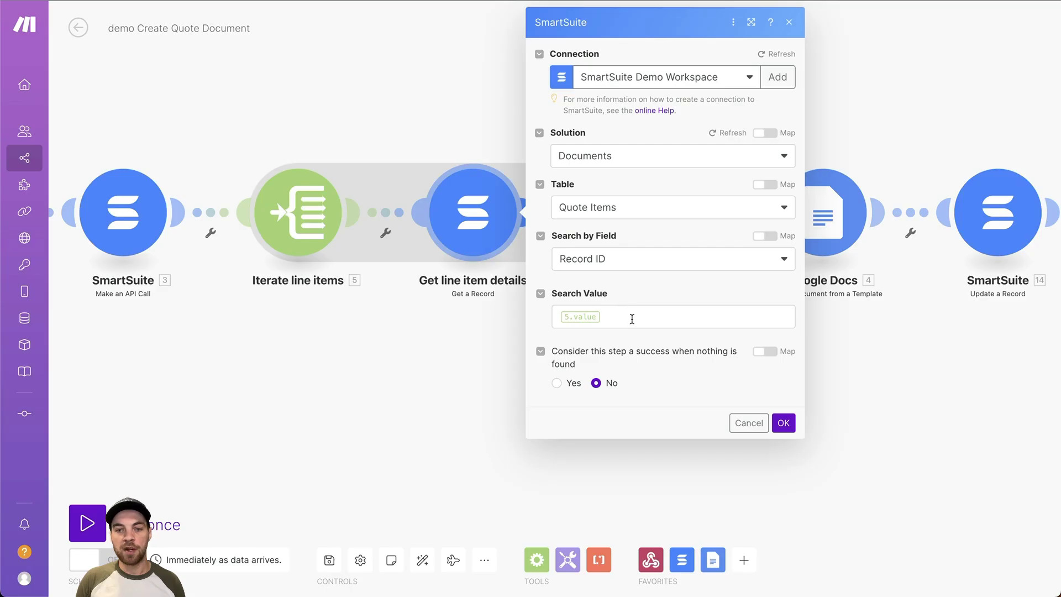
left_click(632, 319)
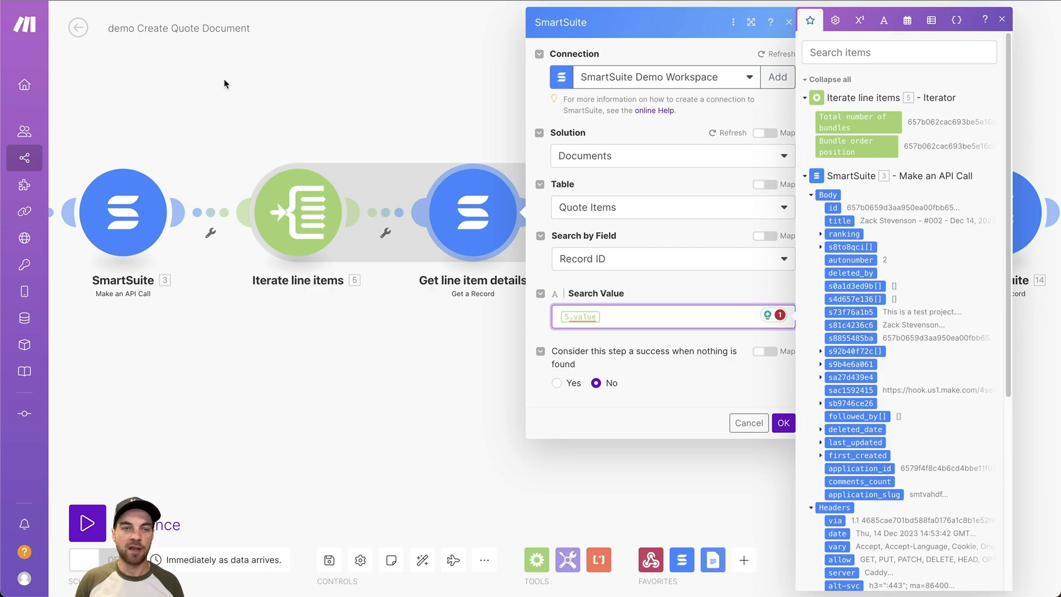
left_click(339, 129)
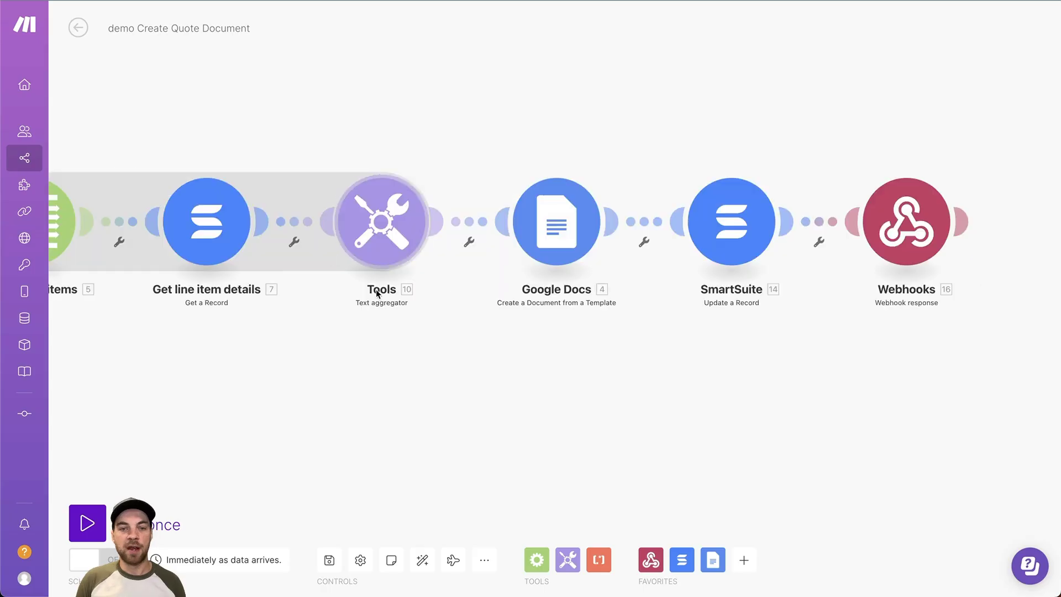
- Review the Text aggregator settings against the {{costs}} placeholder in the quote template
left_click(386, 231)
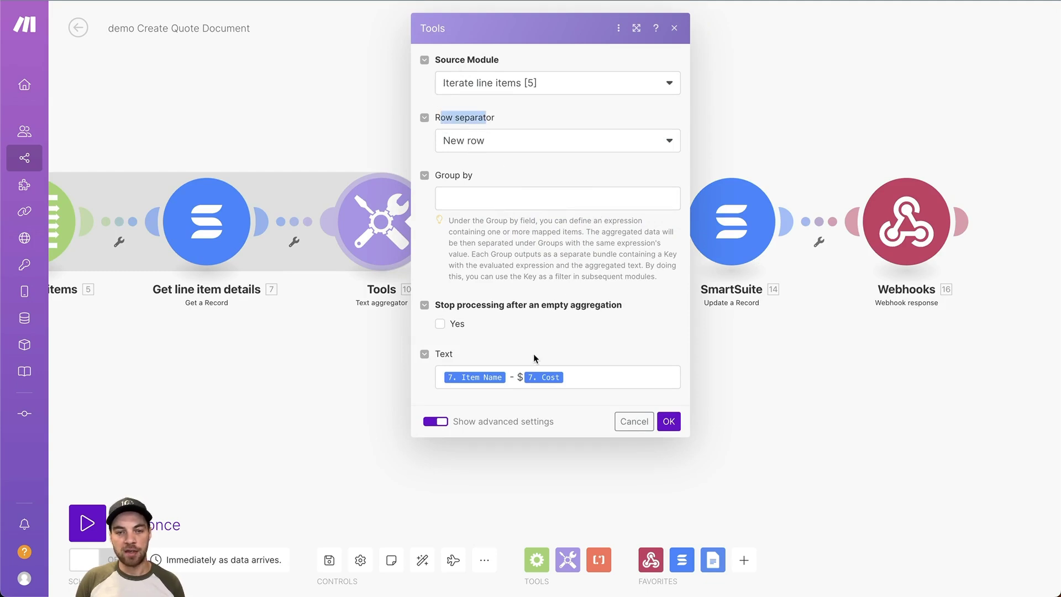
left_click(565, 329)
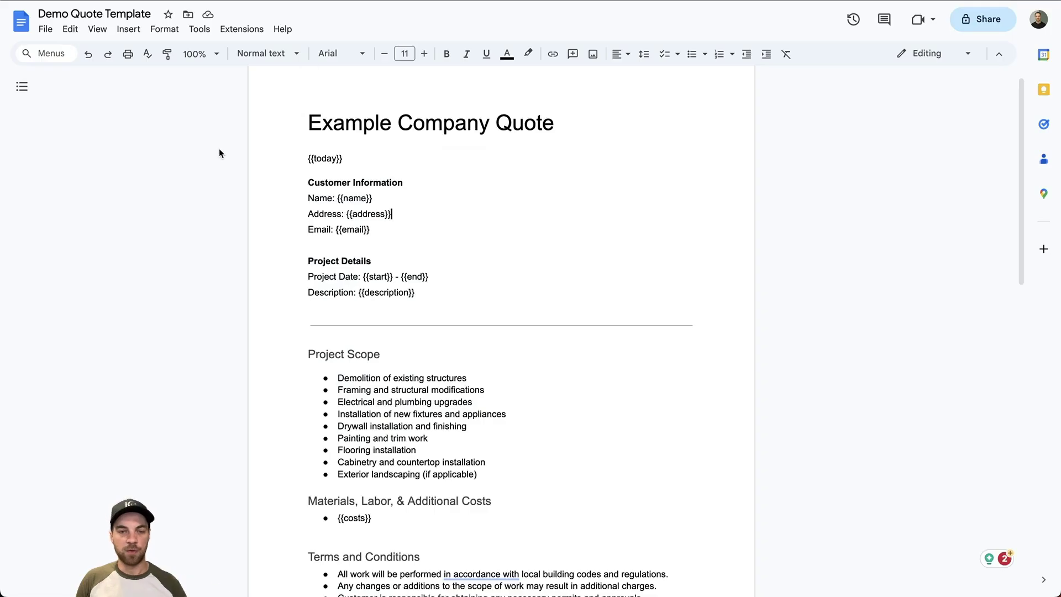
scroll(354, 294, "down", 2)
left_click(371, 403)
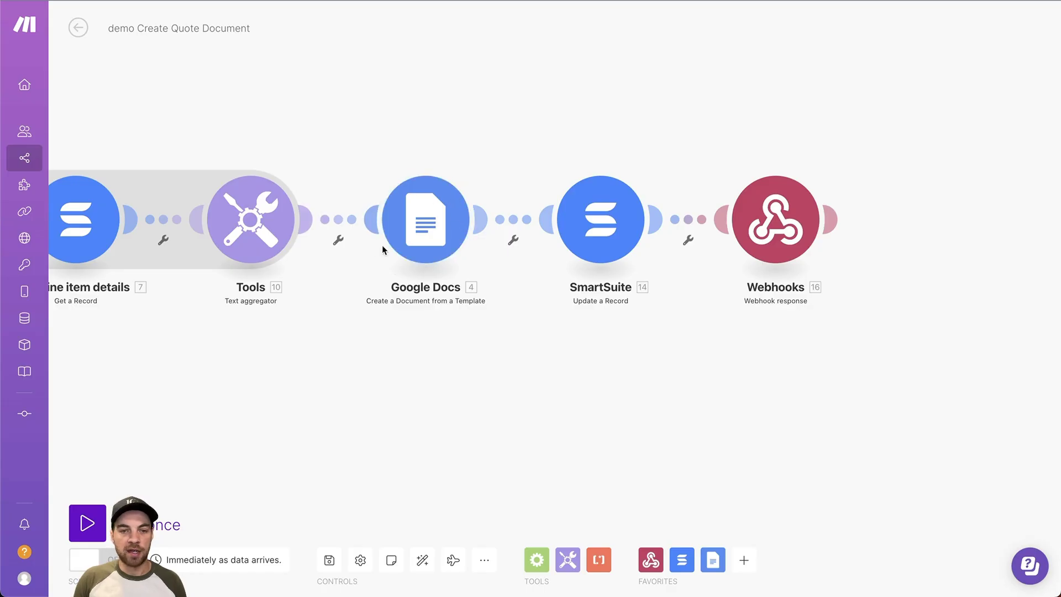
left_click(434, 217)
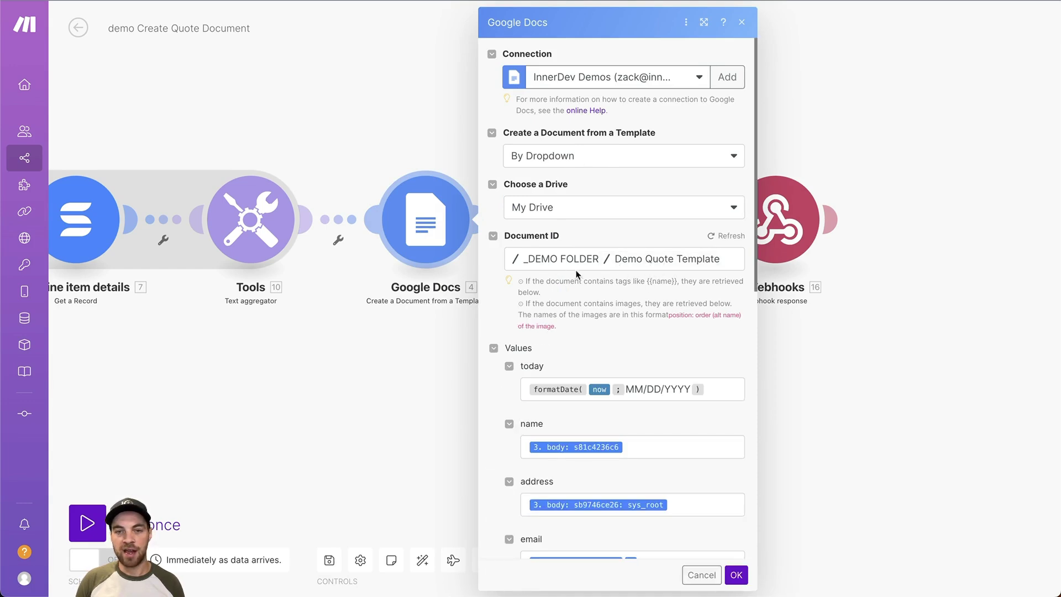
- Check the {{today}} value is filled with formatDate(now; MM/DD/YYYY)
scroll(663, 260, "down", 2)
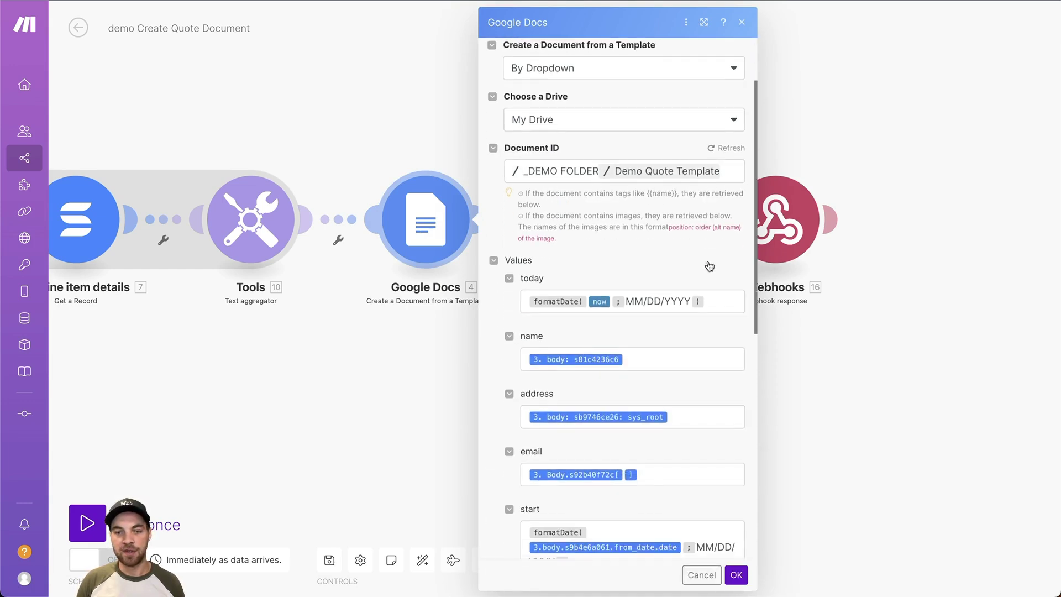
scroll(631, 175, "down", 2)
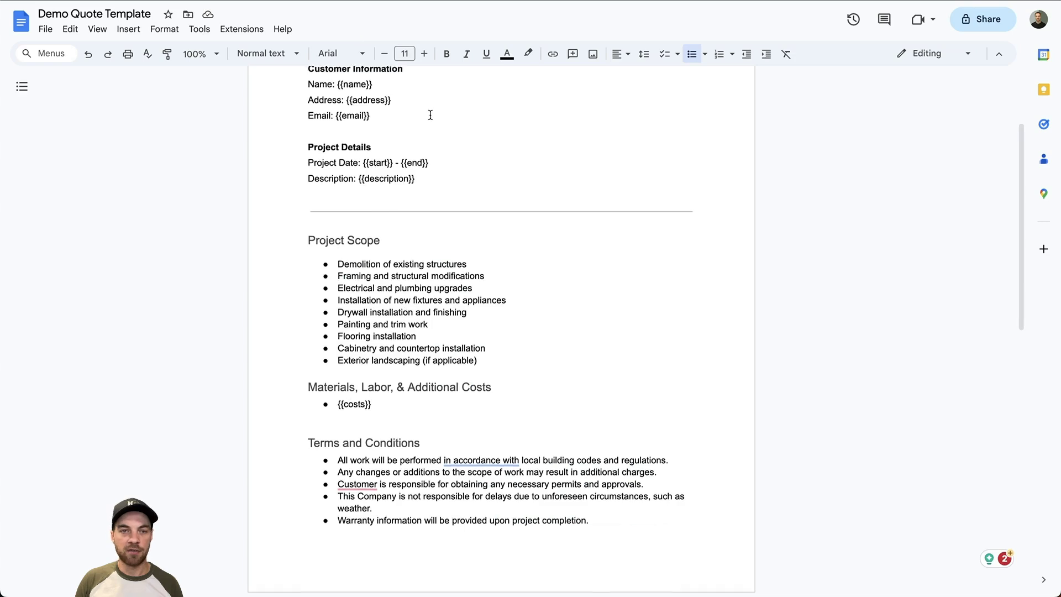
scroll(429, 111, "up", 2)
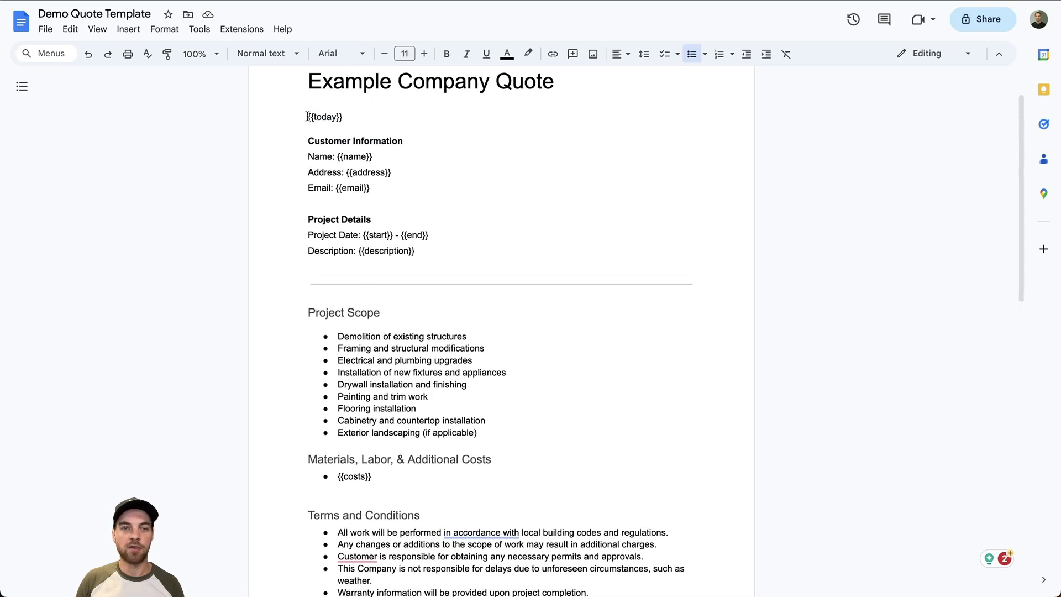
left_click(349, 117)
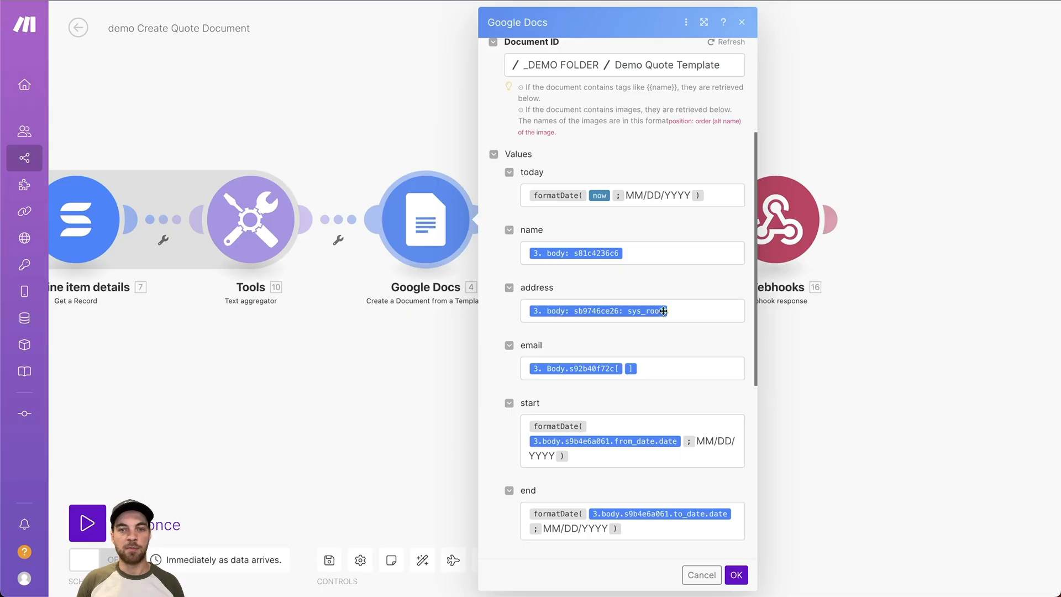
scroll(663, 310, "down", 1)
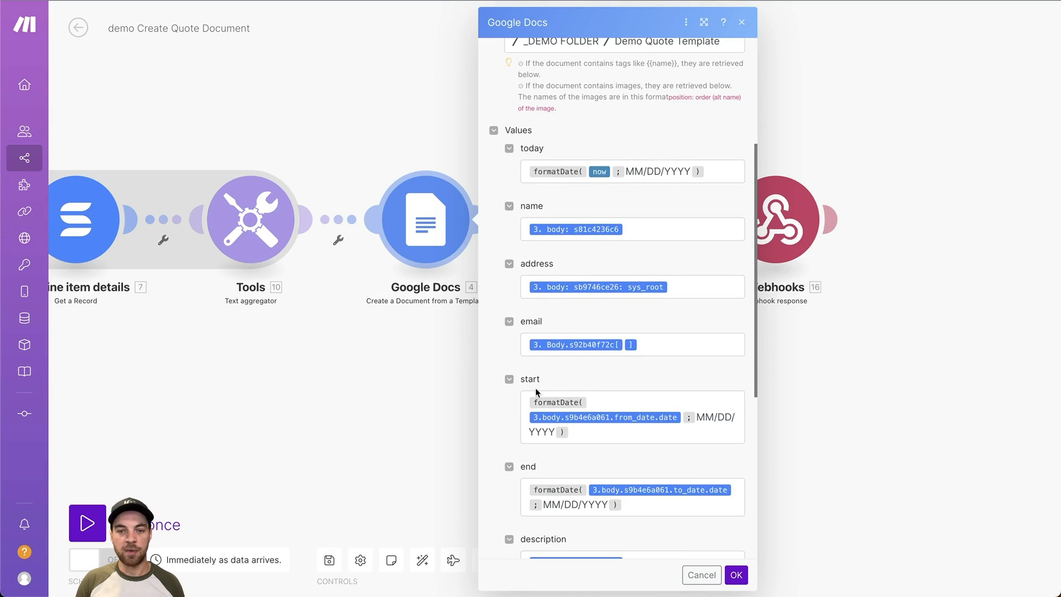
scroll(534, 431, "down", 1)
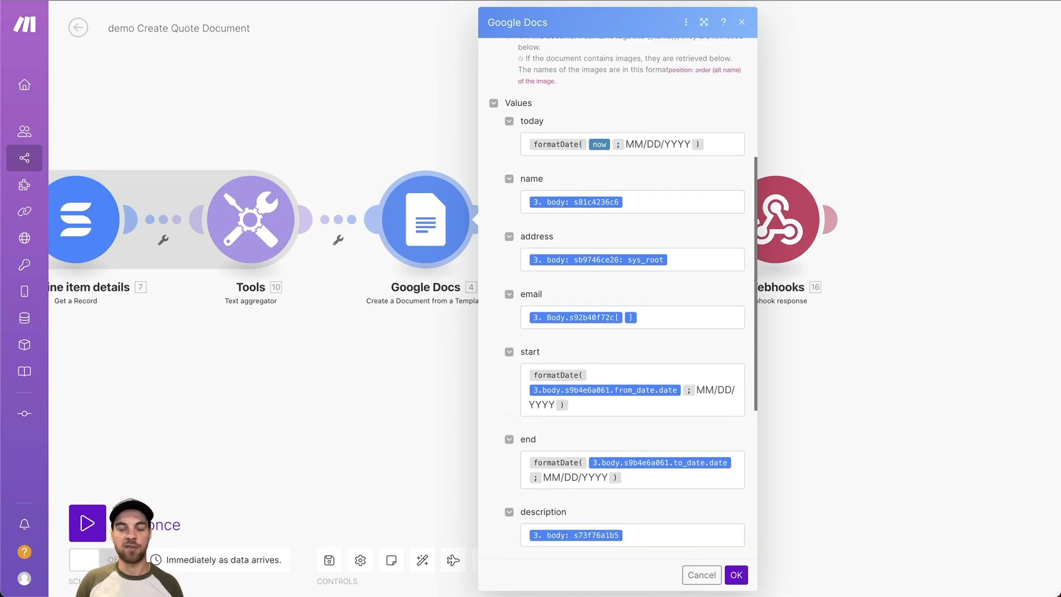
left_click(551, 149)
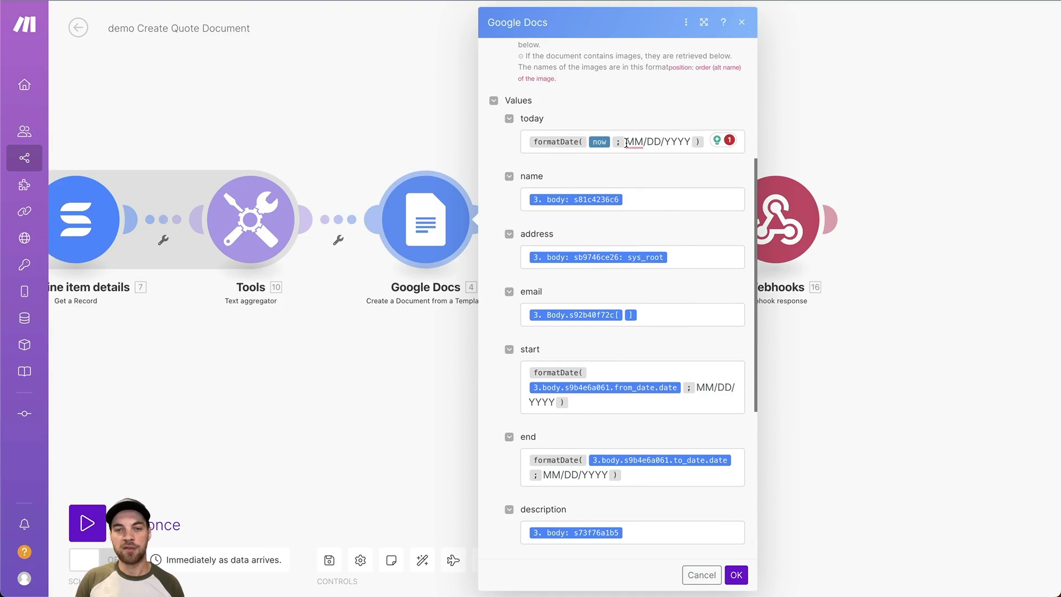
mouse_move(627, 140)
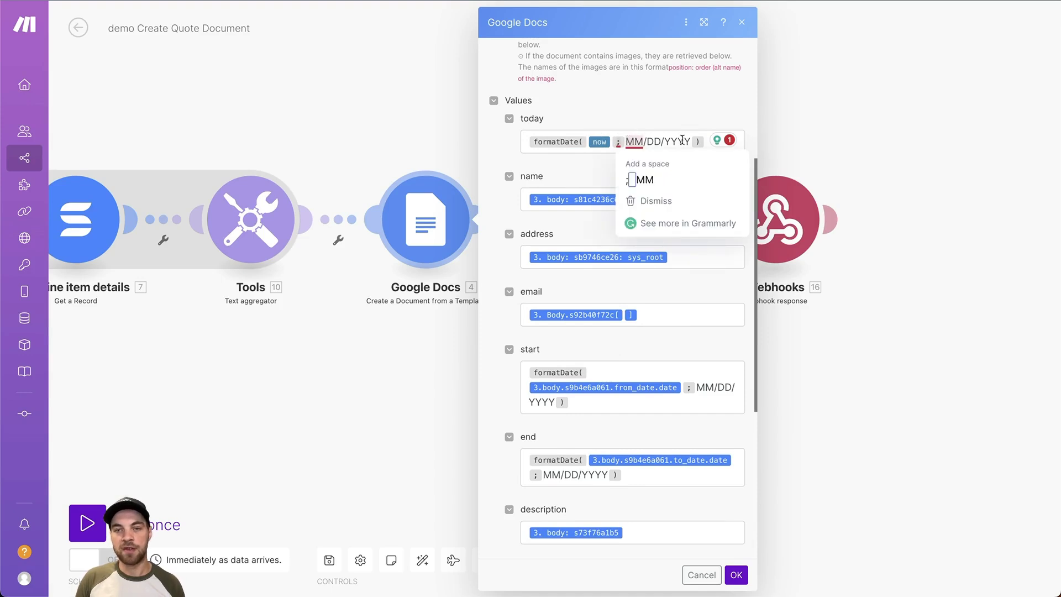
- Review the name, address, email and other customer field mappings for the template
scroll(654, 174, "down", 1)
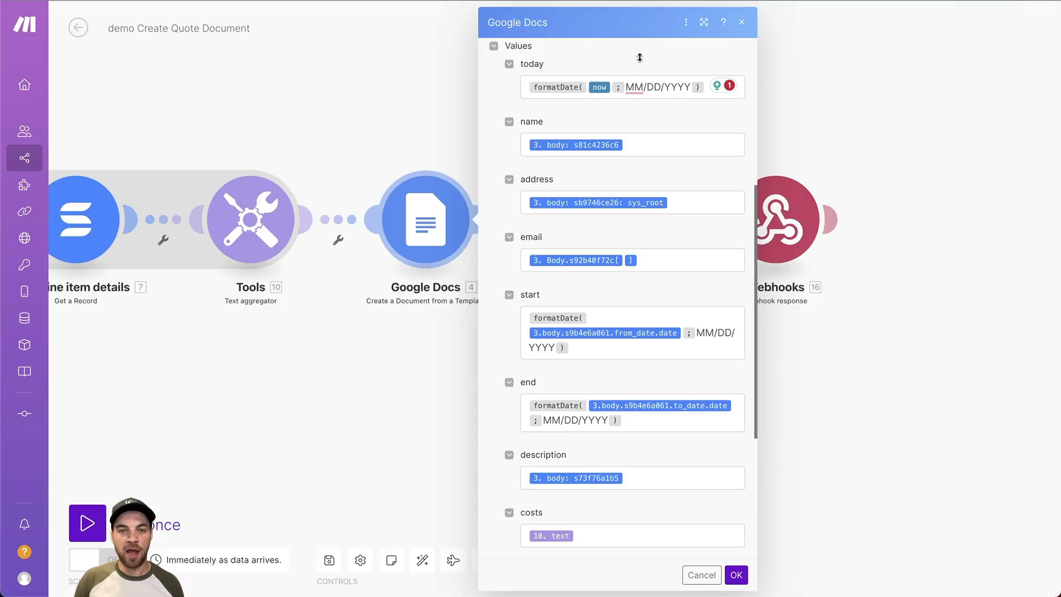
left_click(615, 153)
left_click(705, 205)
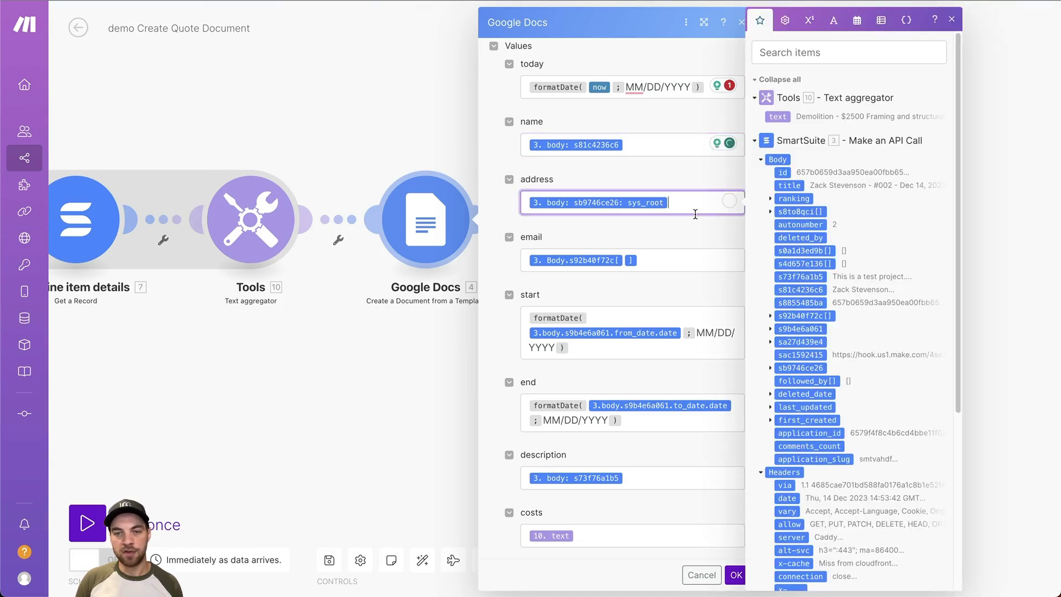
left_click(671, 263)
scroll(607, 248, "down", 4)
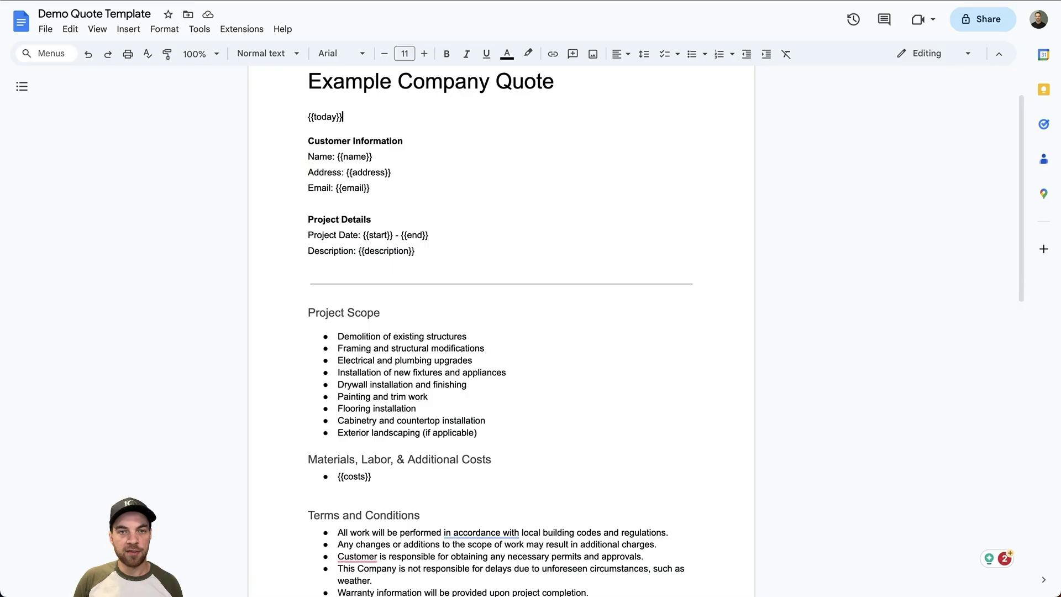
scroll(498, 332, "down", 2)
left_click_drag(372, 370, 337, 371)
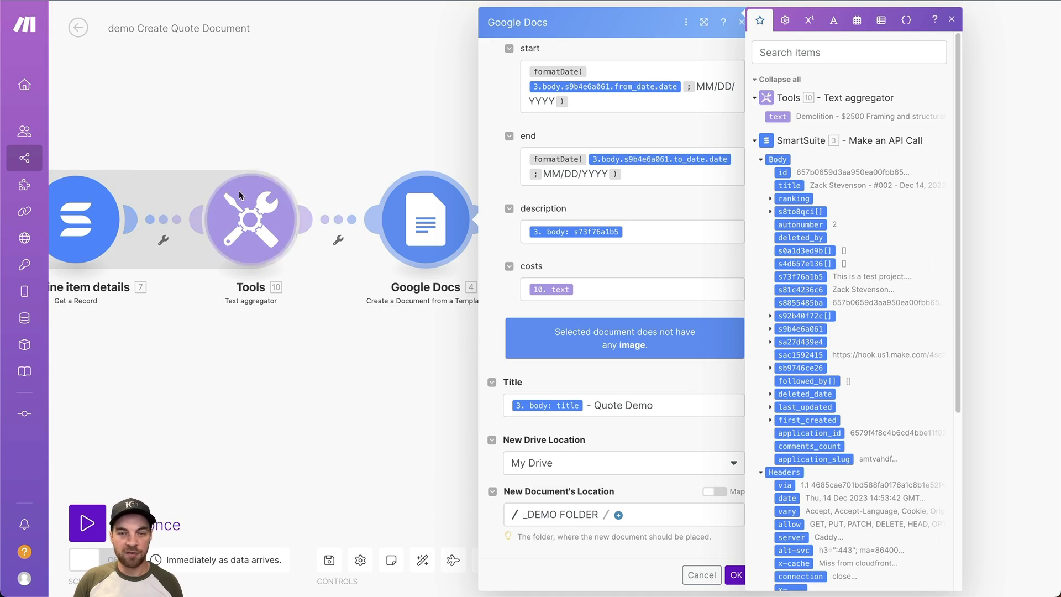
- Confirm costs maps to the aggregated line-item text, then close the Google Docs settings
left_click(637, 292)
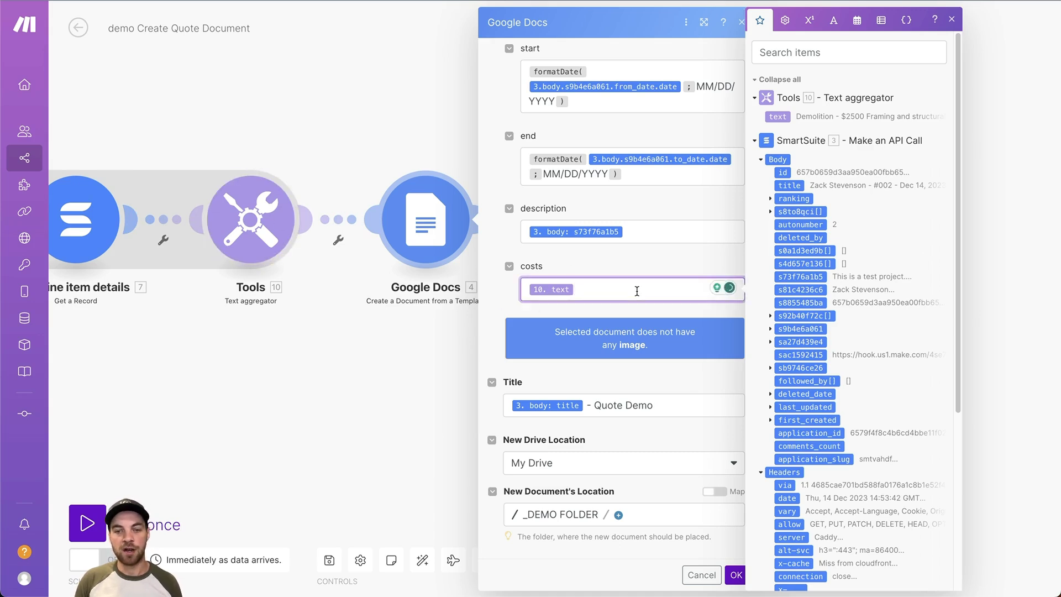
scroll(637, 291, "up", 5)
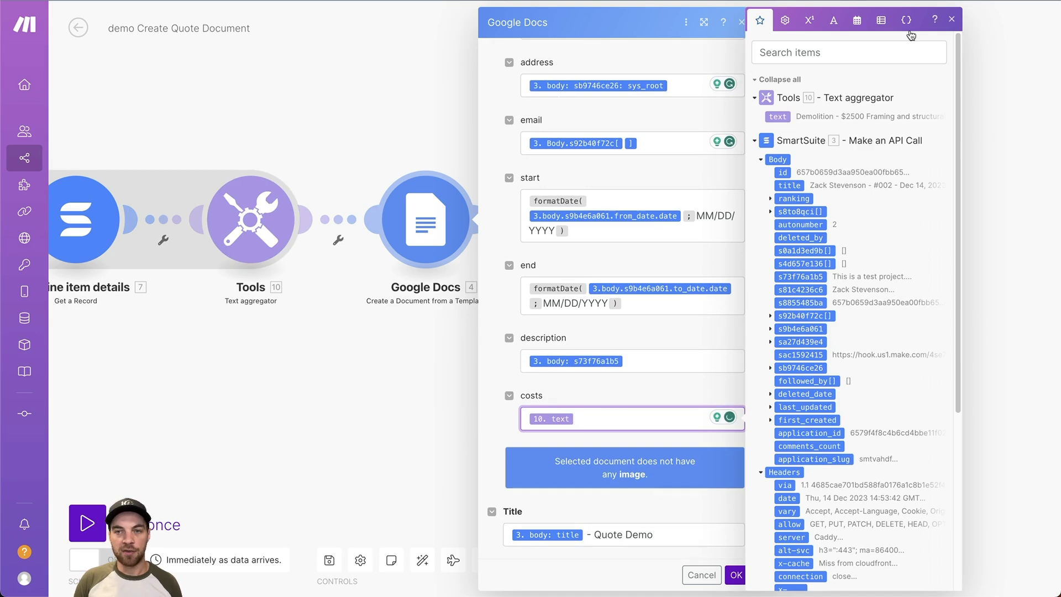
left_click(952, 20)
left_click(742, 22)
left_click_drag(525, 43, 693, 64)
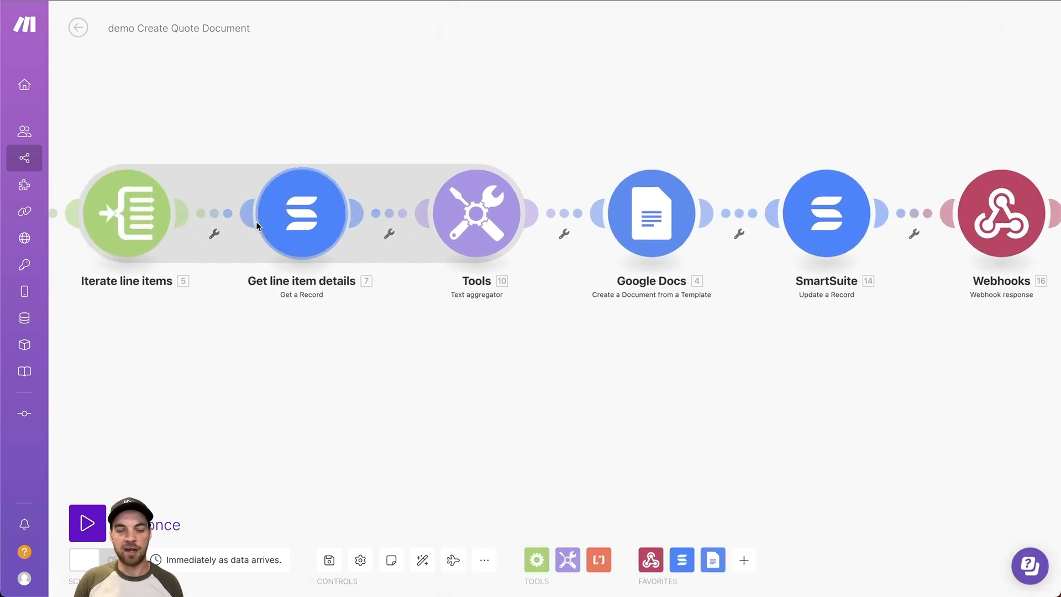
scroll(549, 385, "right", 5)
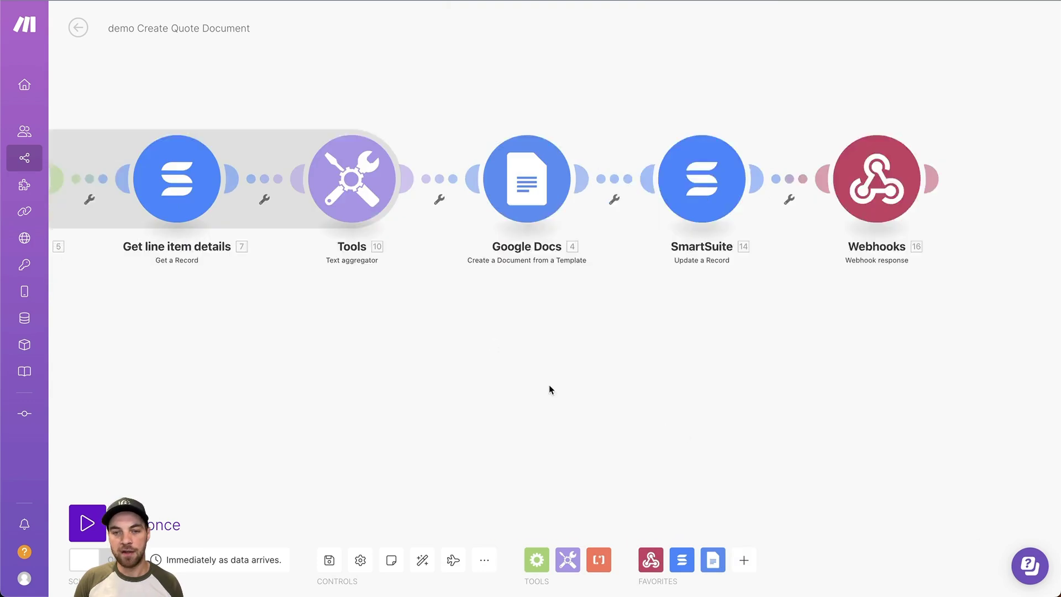
left_click(456, 172)
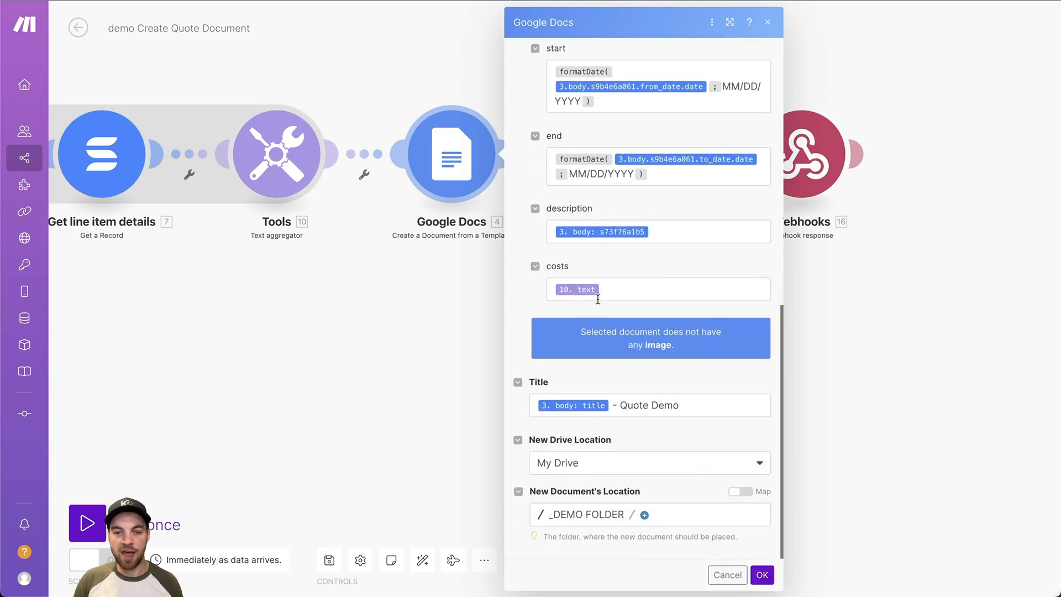
key("Escape")
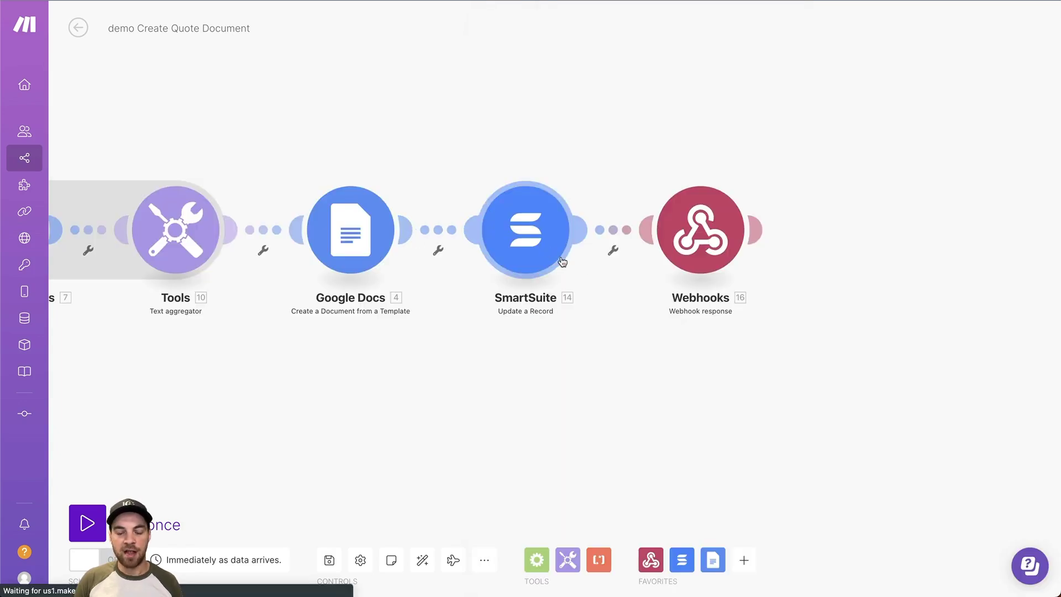
- In the Update a Record step, target the Quote table and map 4. Web View Link to Quote Docs Link
left_click(544, 238)
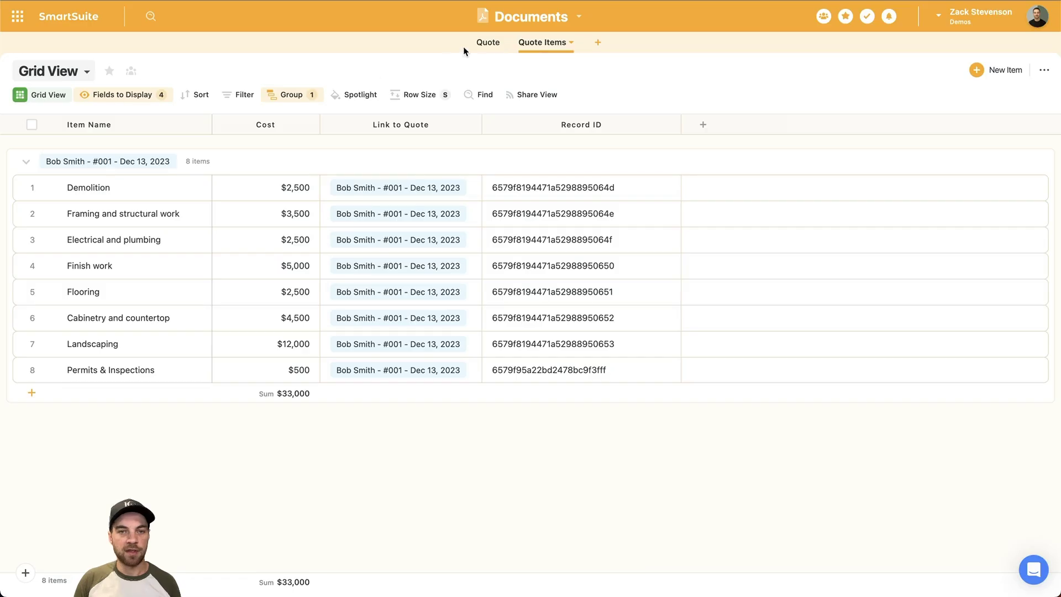
left_click(476, 43)
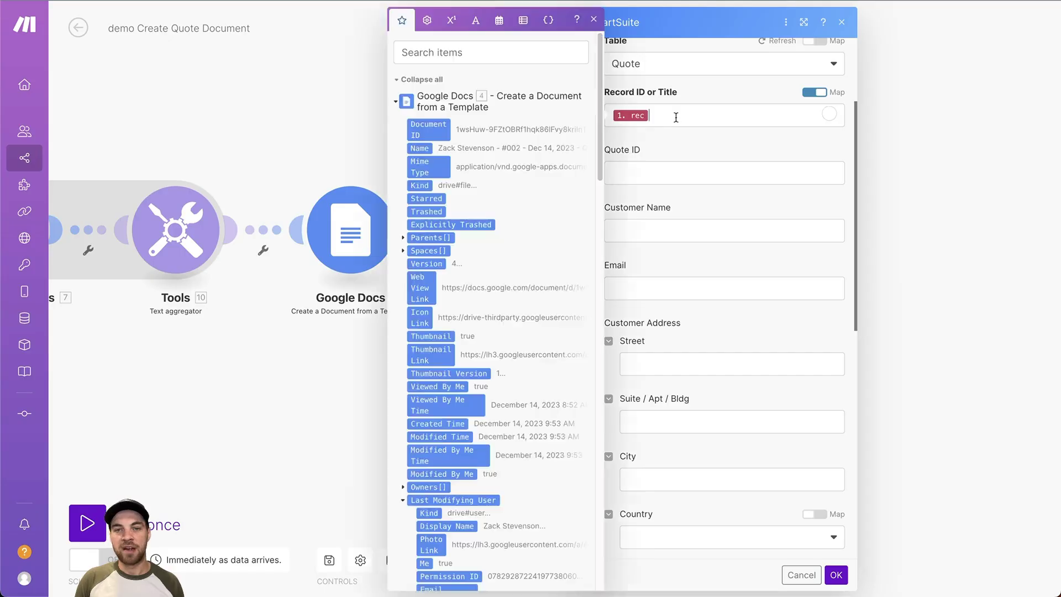
left_click(591, 21)
scroll(758, 225, "down", 5)
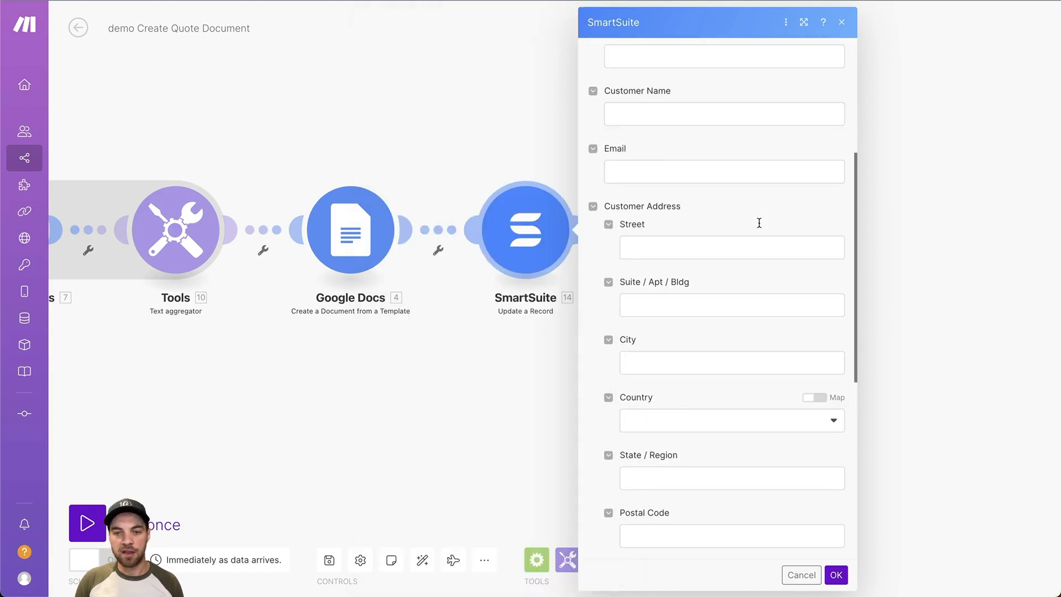
scroll(649, 124, "down", 5)
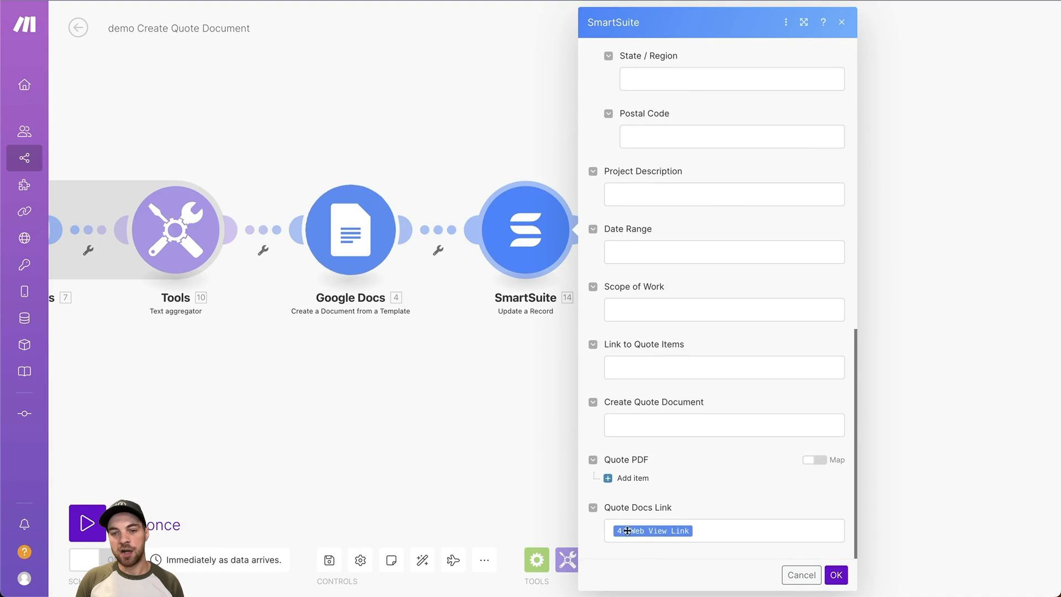
left_click_drag(614, 509, 667, 513)
left_click(718, 531)
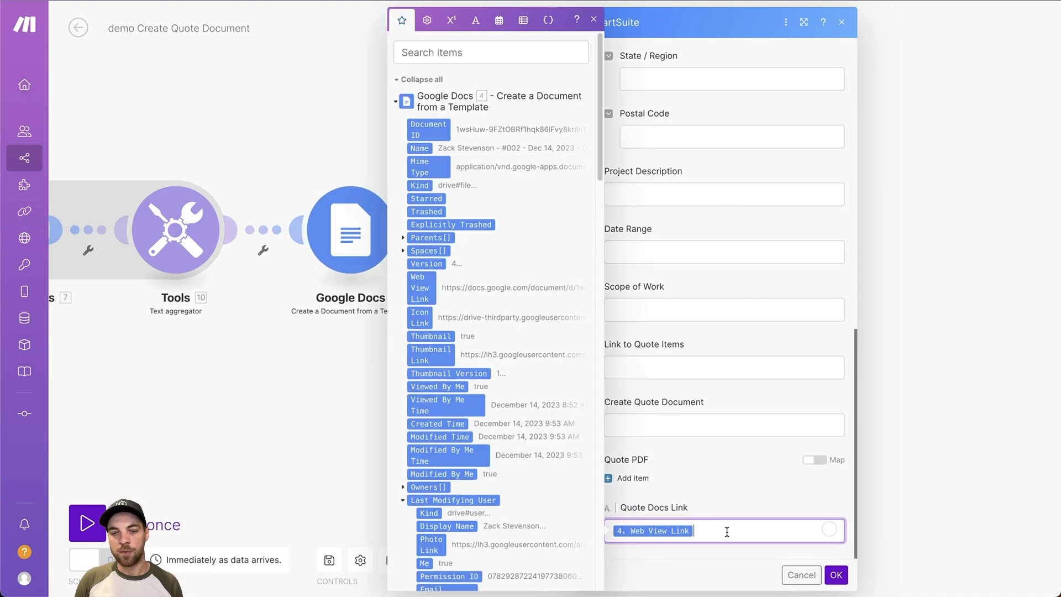
left_click(594, 21)
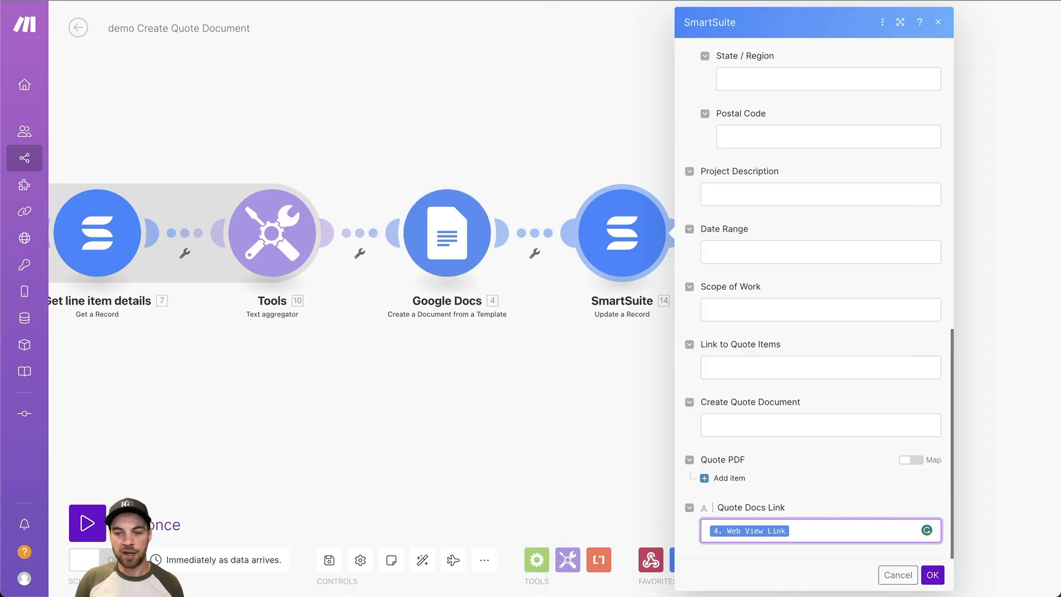
left_click(932, 575)
- Verify the Webhook response returns status 307 with Location set to Web View Link, then save
left_click(597, 192)
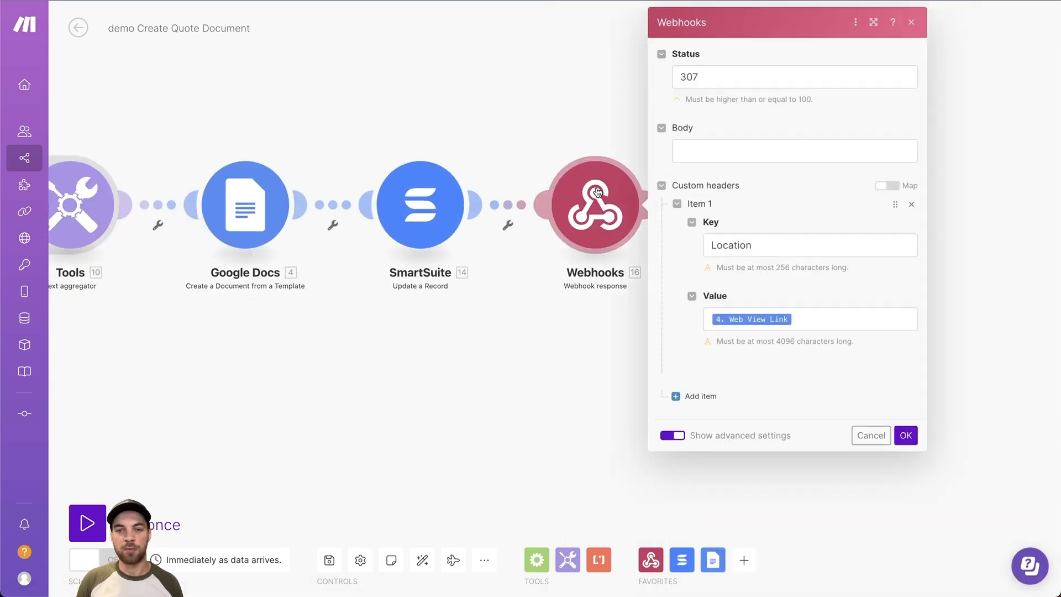
left_click(745, 79)
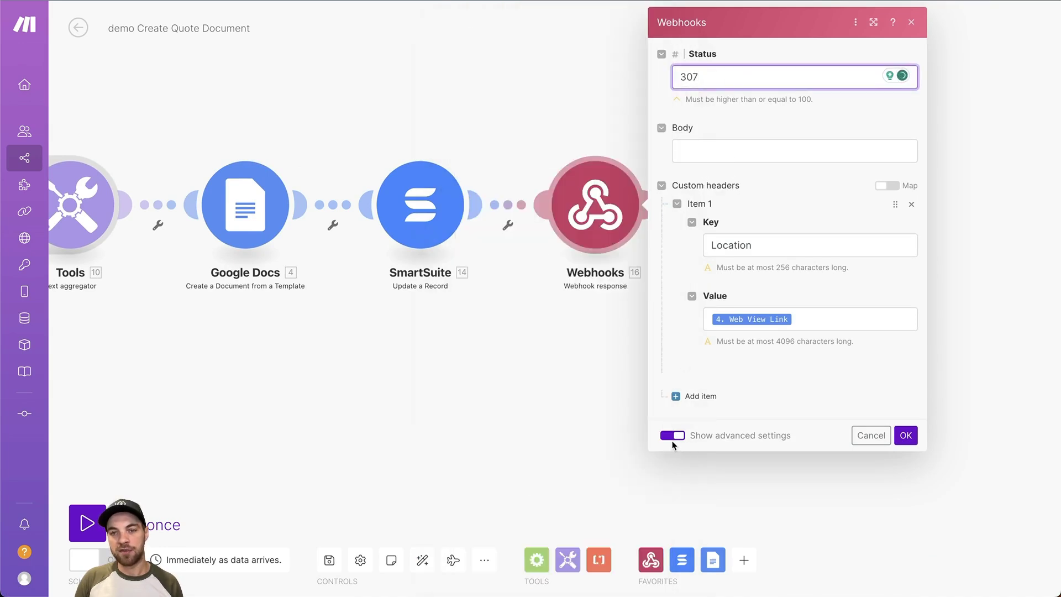
left_click(758, 250)
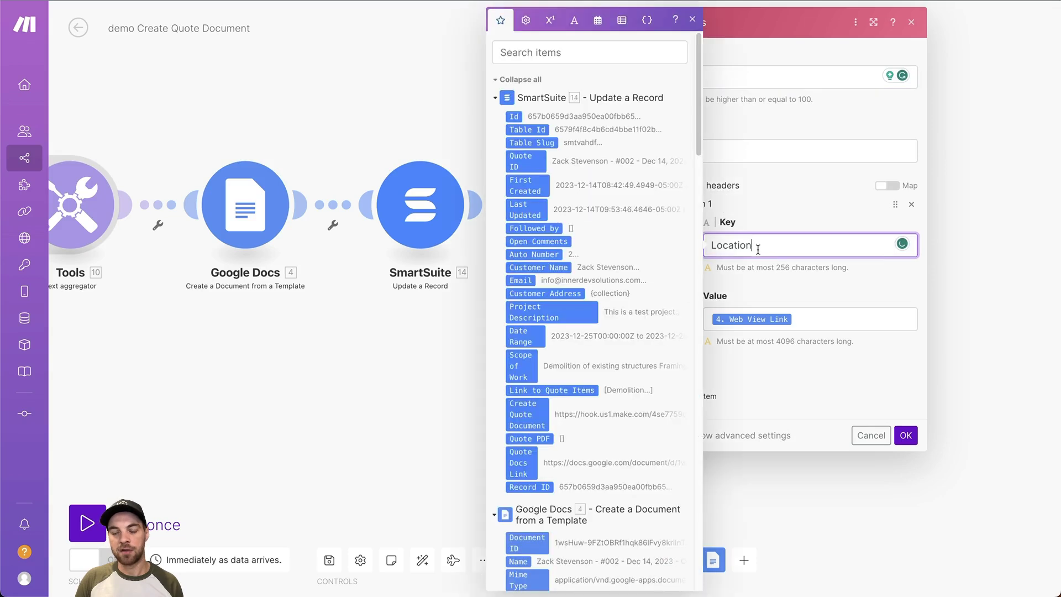
left_click(807, 324)
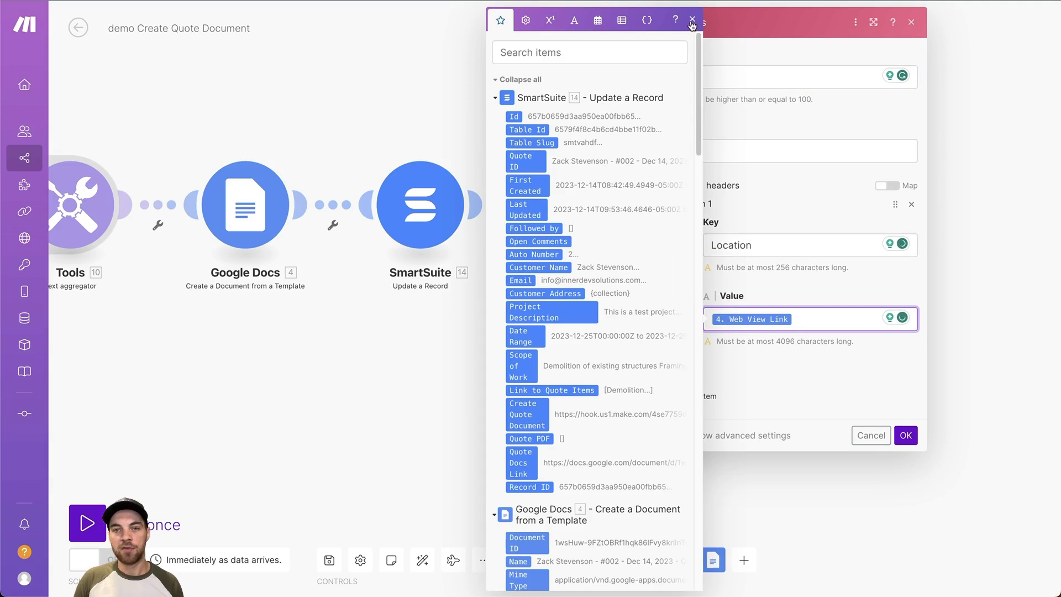
left_click(693, 20)
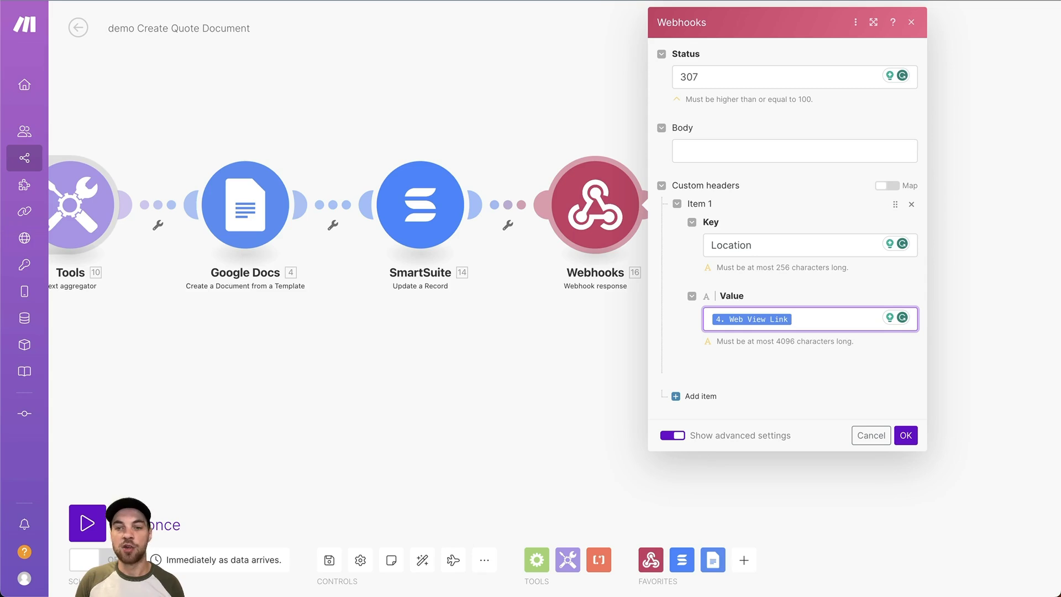
left_click(276, 378)
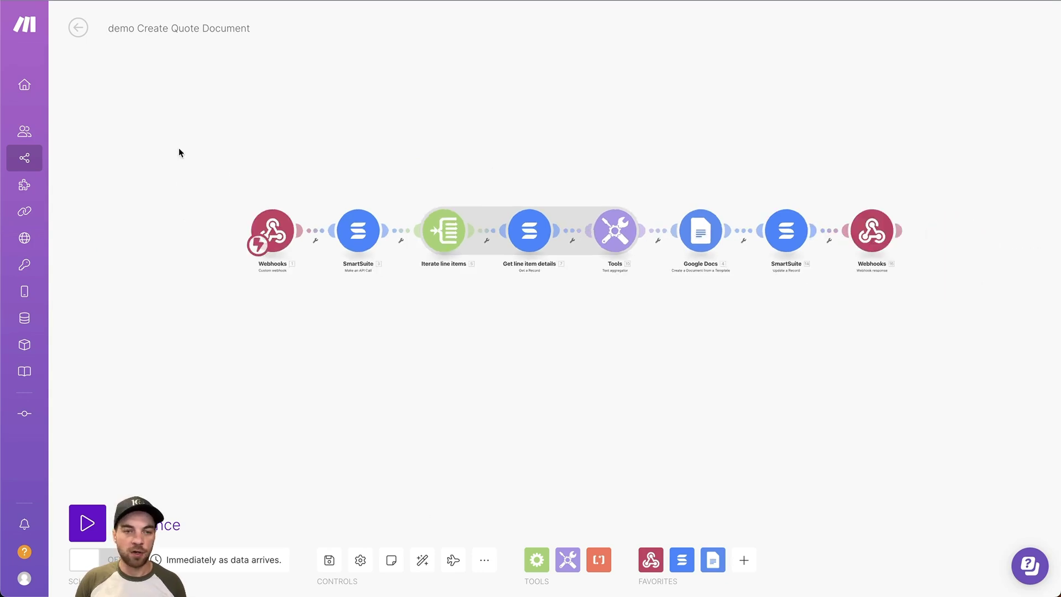
- Start Run once in Make and press Create Quote on the single quote record
scroll(329, 177, "up", 5)
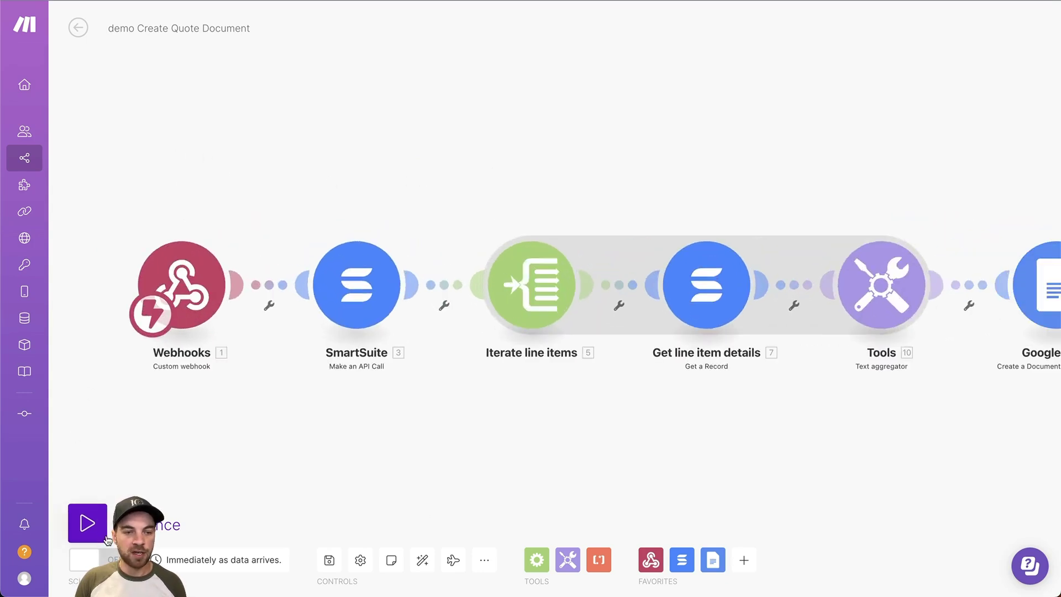
left_click(93, 530)
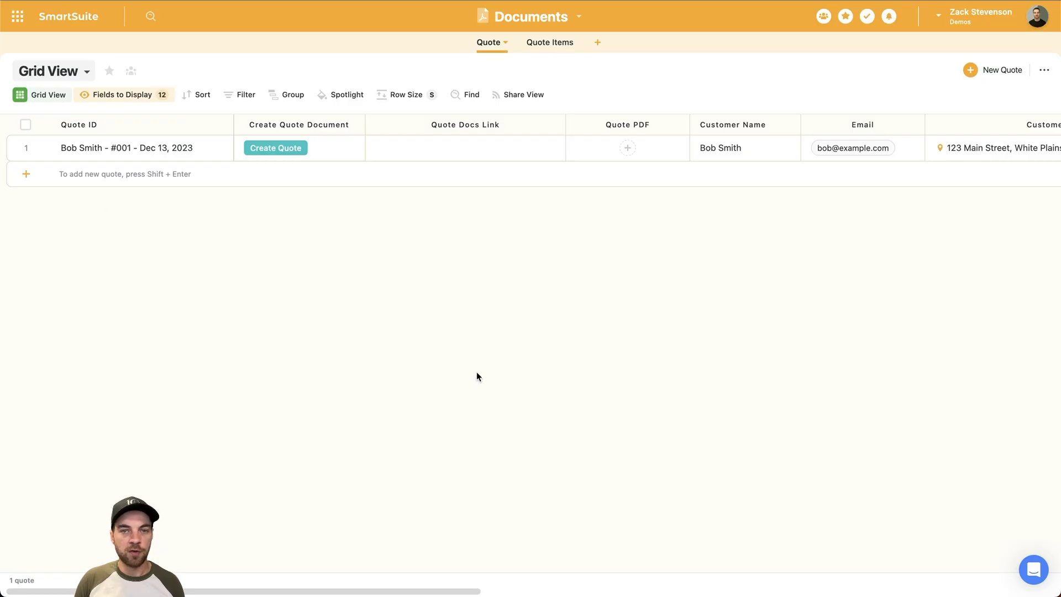
left_click(291, 153)
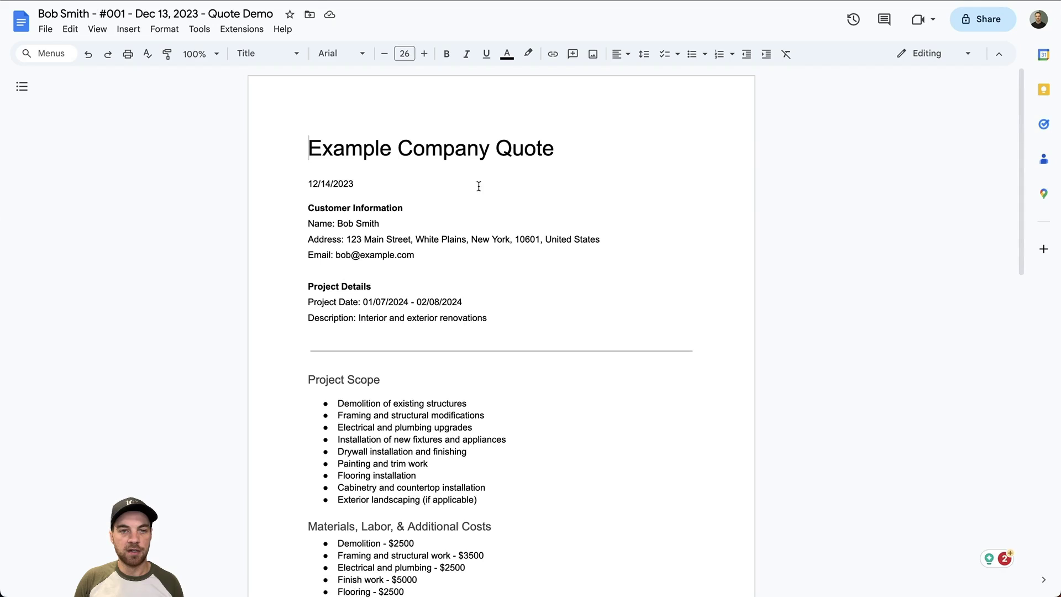
- Review the generated quote's filled-in project date range and Project Scope bullets
scroll(479, 186, "down", 1)
left_click_drag(357, 162, 446, 162)
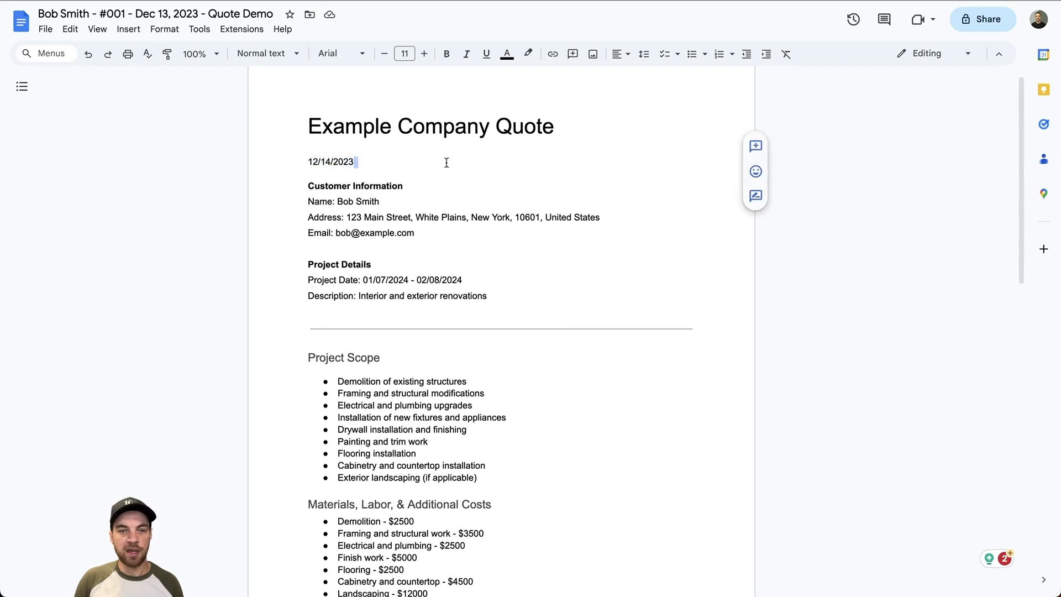
scroll(383, 197, "down", 1)
scroll(370, 181, "down", 1)
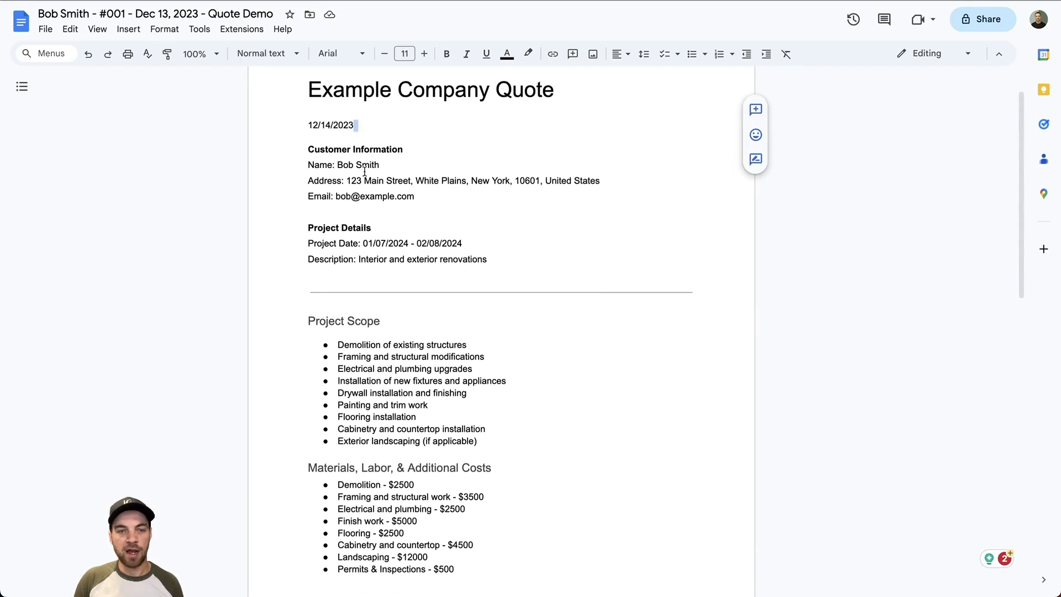
scroll(381, 199, "down", 1)
left_click_drag(365, 223, 483, 218)
left_click(505, 213)
scroll(505, 214, "down", 10)
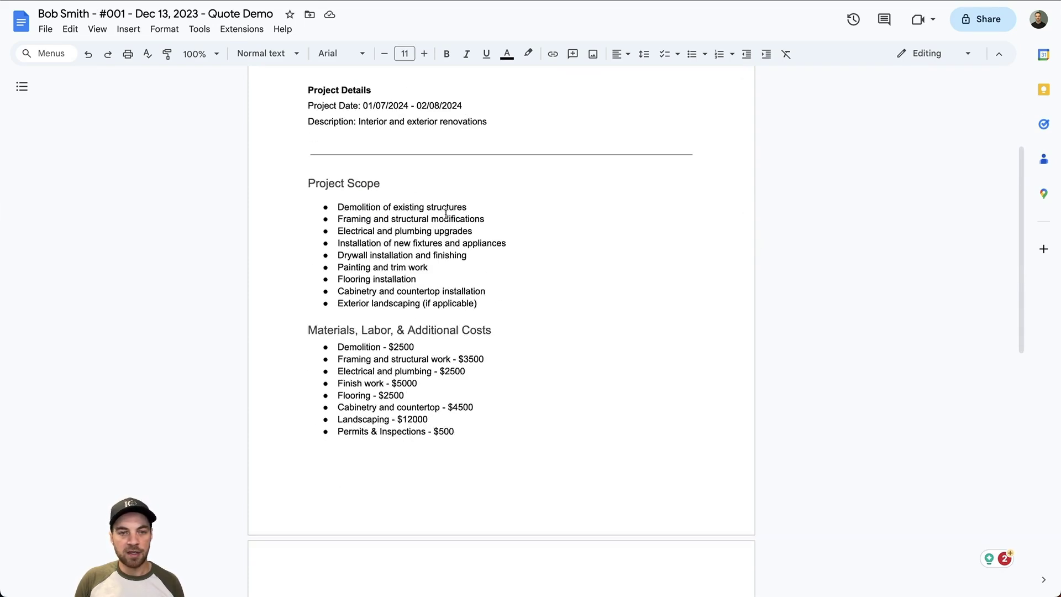
scroll(484, 300, "up", 5)
left_click_drag(484, 300, 336, 204)
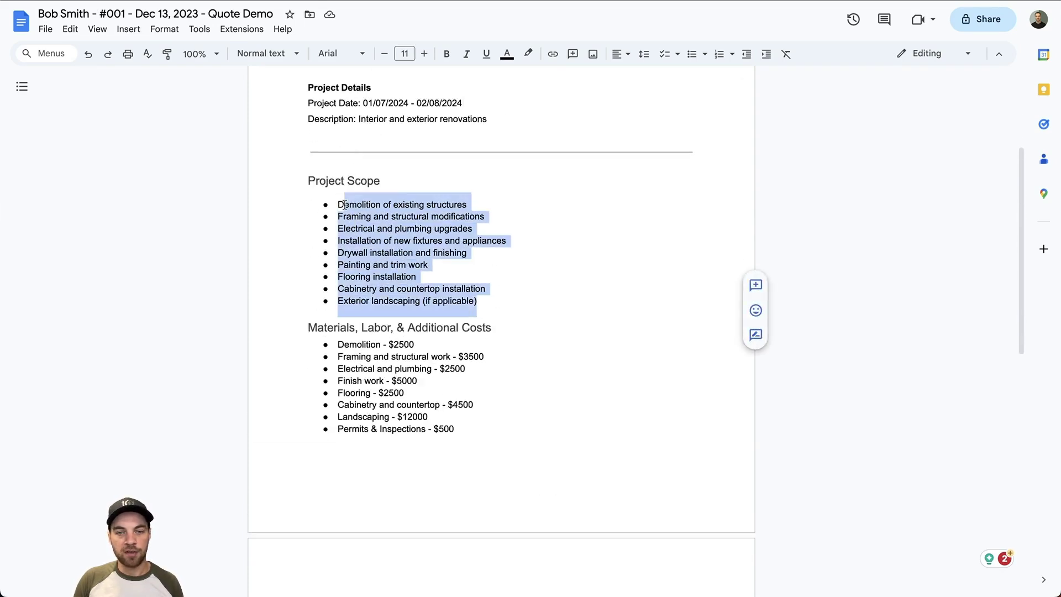
left_click(517, 181)
- Check the Finish work cost and all eight cost lines in the quote
scroll(504, 315, "down", 1)
double_click(537, 364)
scroll(522, 373, "down", 1)
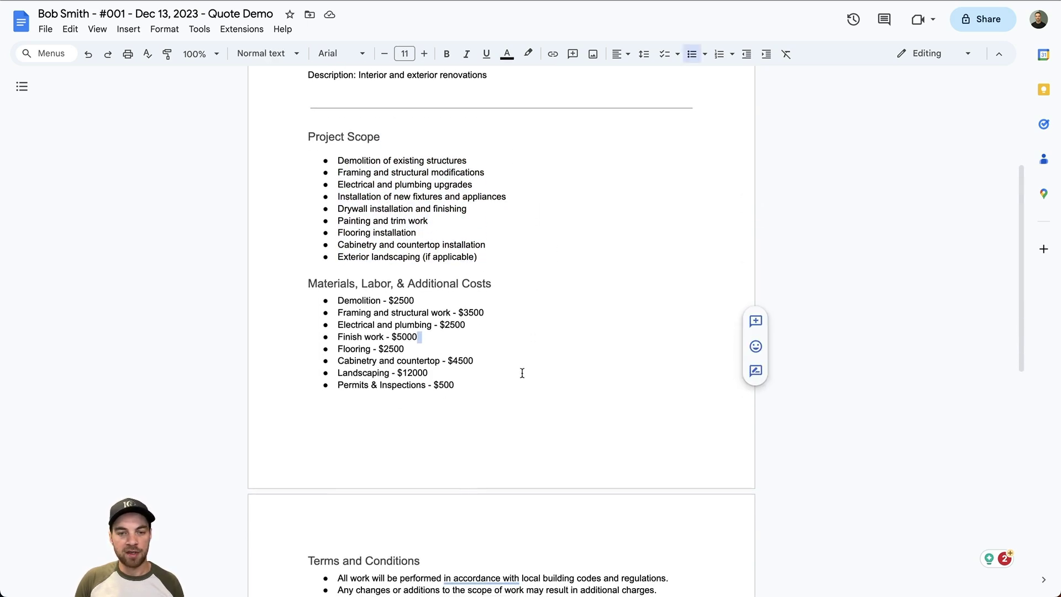
left_click_drag(453, 385, 339, 302)
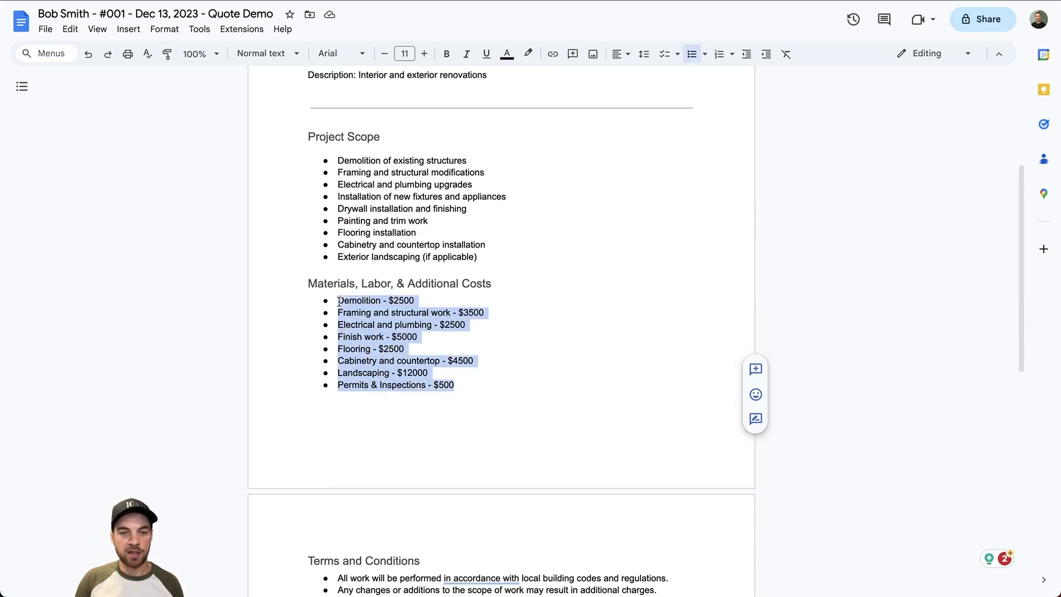
left_click(491, 284)
- Look over the Quote Items table in SmartSuite
key("ctrl+Tab")
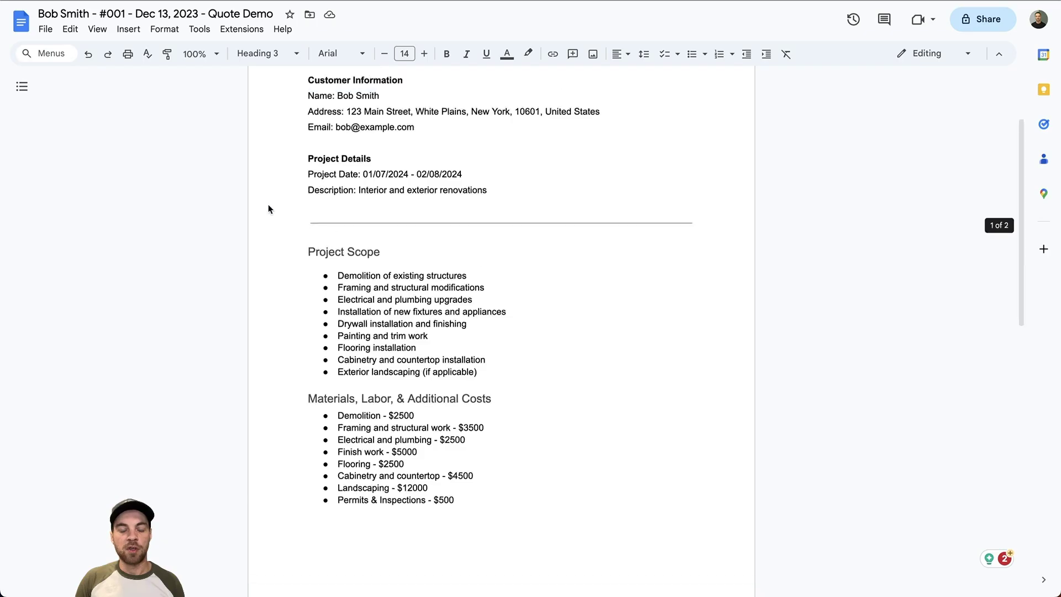
scroll(462, 194, "up", 4)
scroll(442, 182, "down", 15)
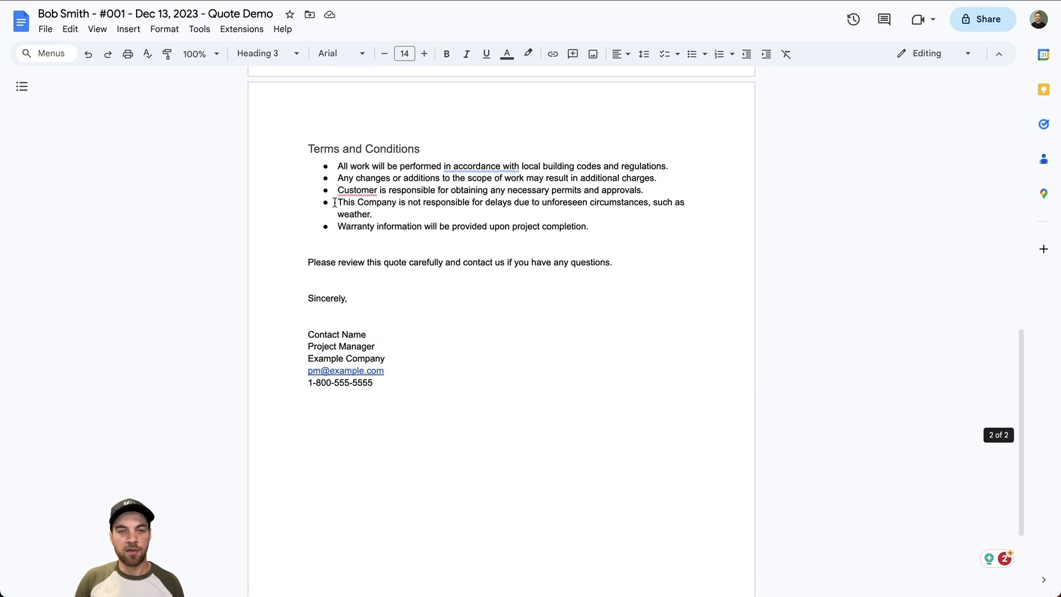
scroll(360, 208, "up", 20)
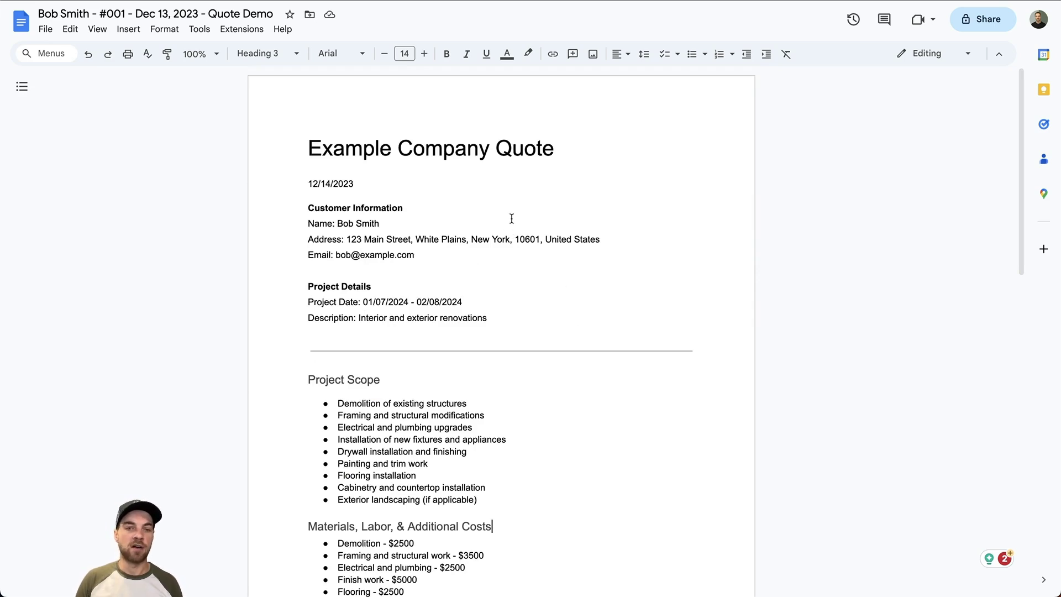
scroll(168, 138, "down", 1)
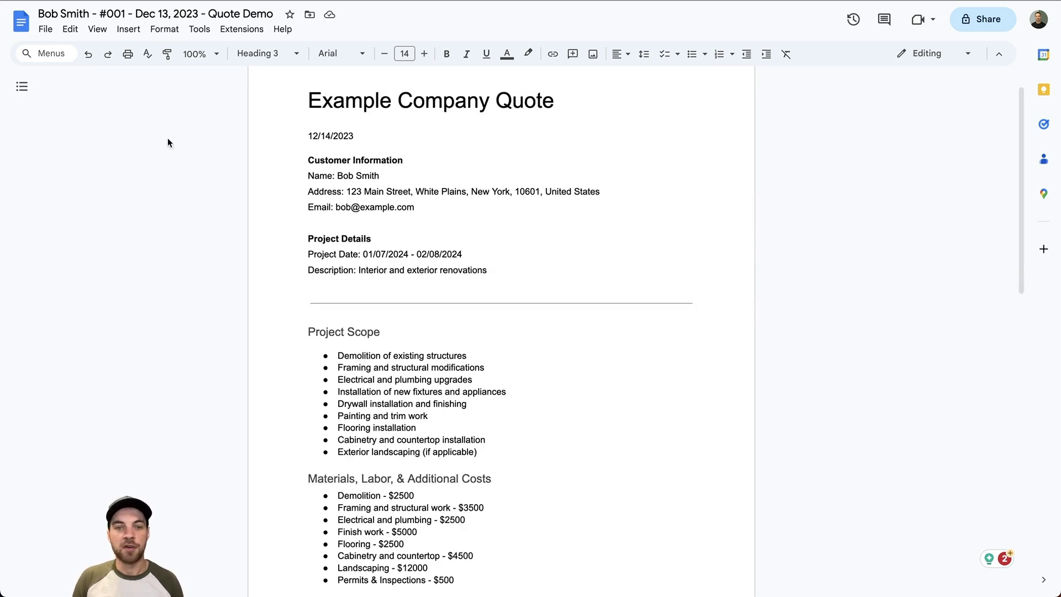
scroll(549, 207, "down", 2)
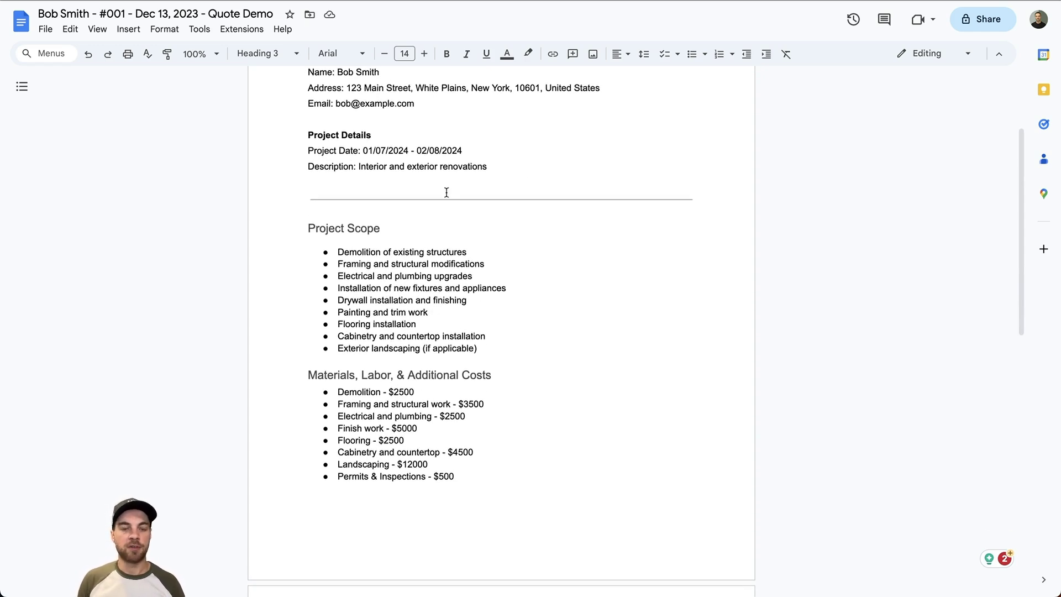
scroll(456, 308, "up", 1)
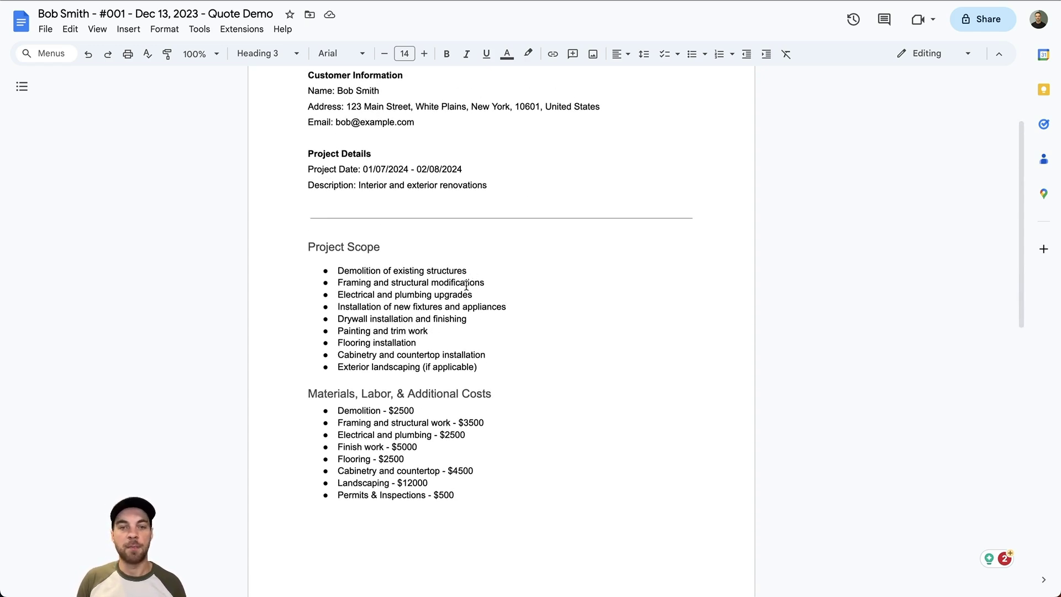
scroll(553, 265, "up", 3)
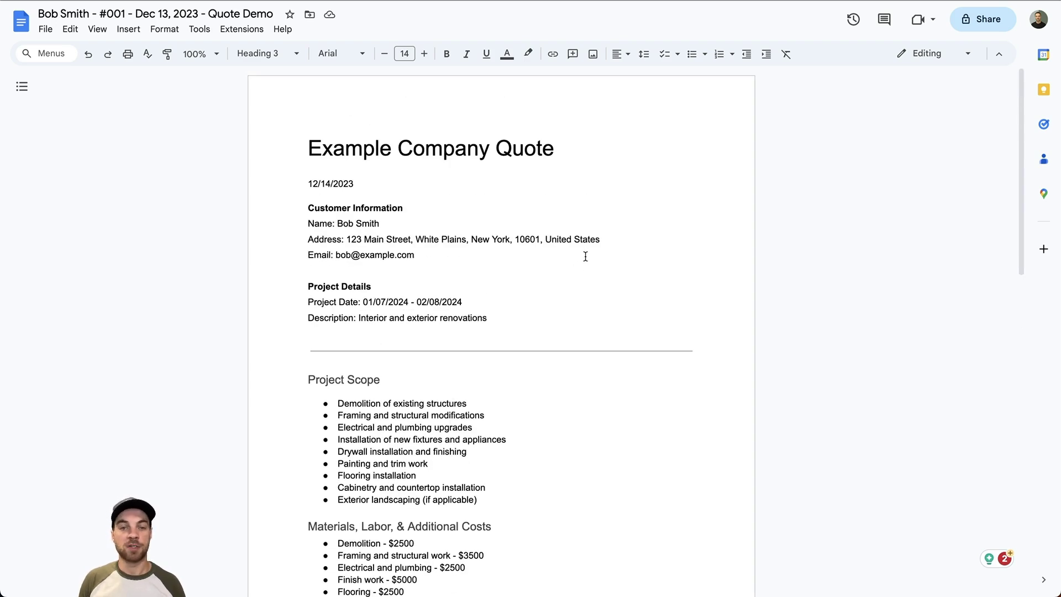
- Reopen the generated quote from the record's new Quote Docs Link in the quotes table
key("ctrl+Tab")
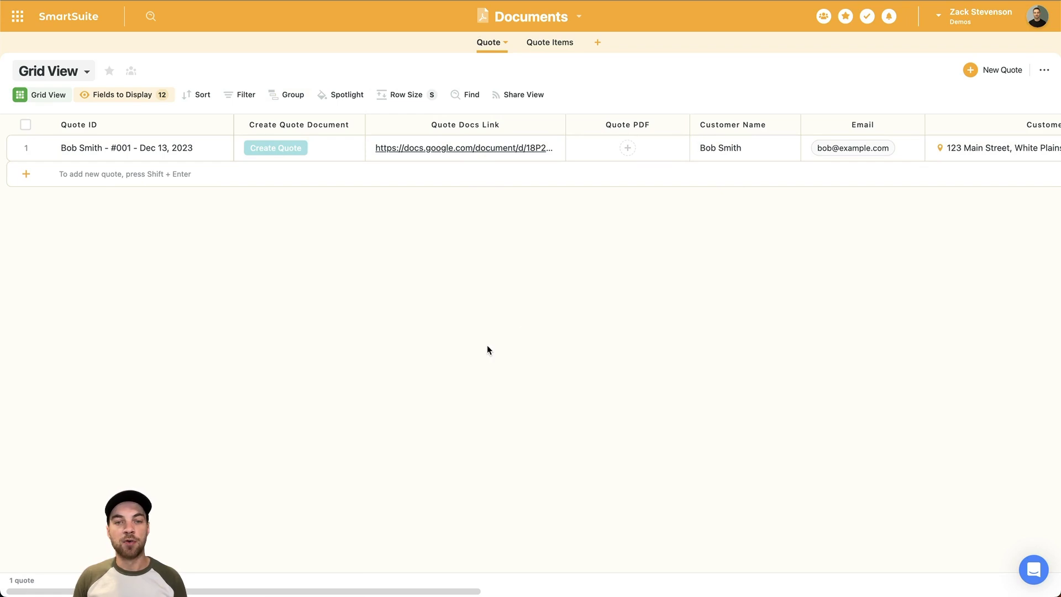
left_click(553, 157)
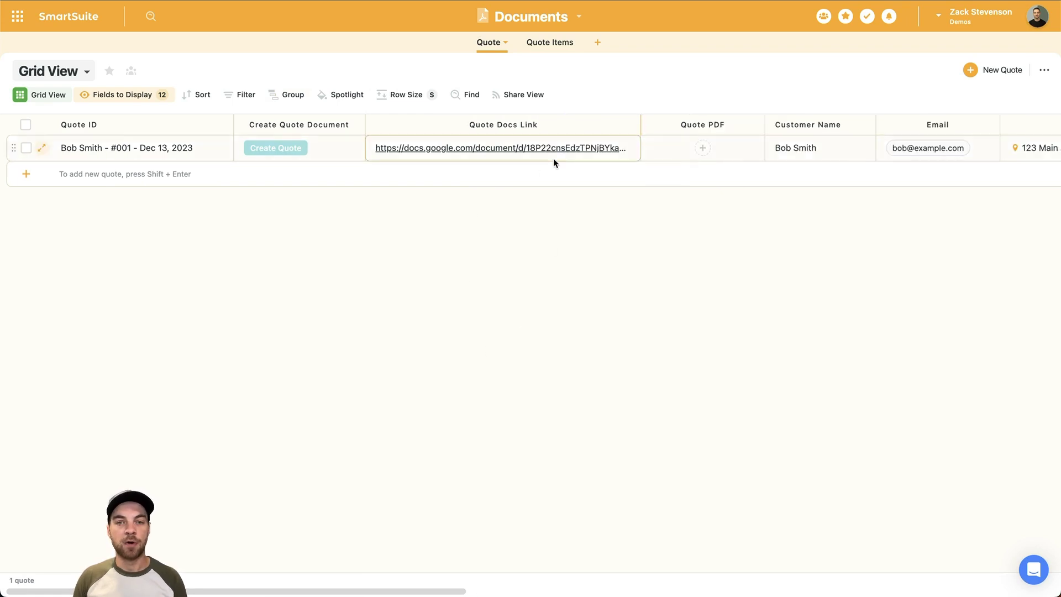
left_click(515, 149)
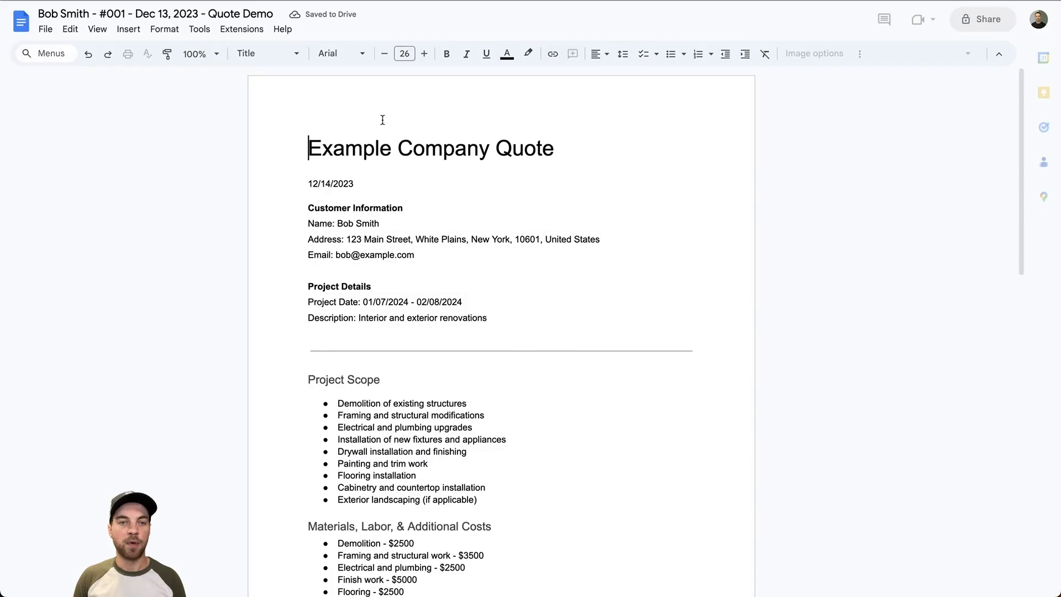
scroll(540, 168, "down", 1)
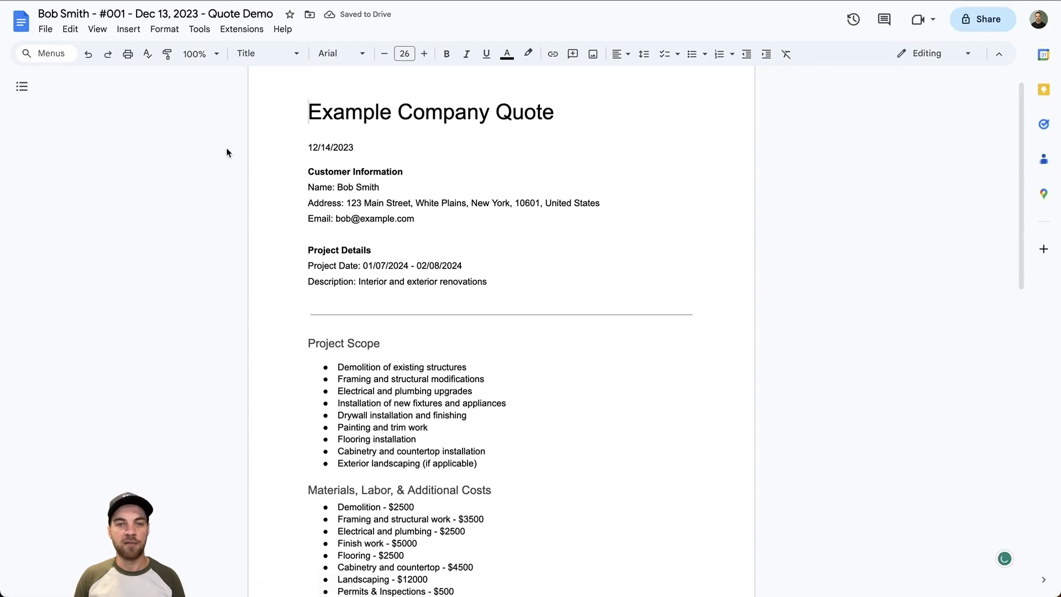
scroll(624, 208, "down", 2)
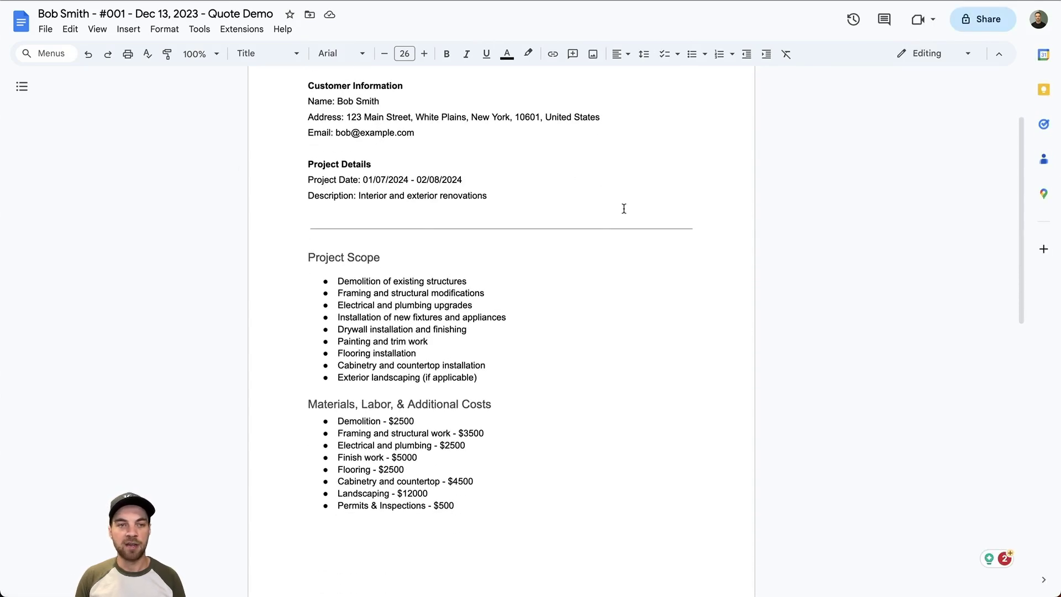
left_click(47, 30)
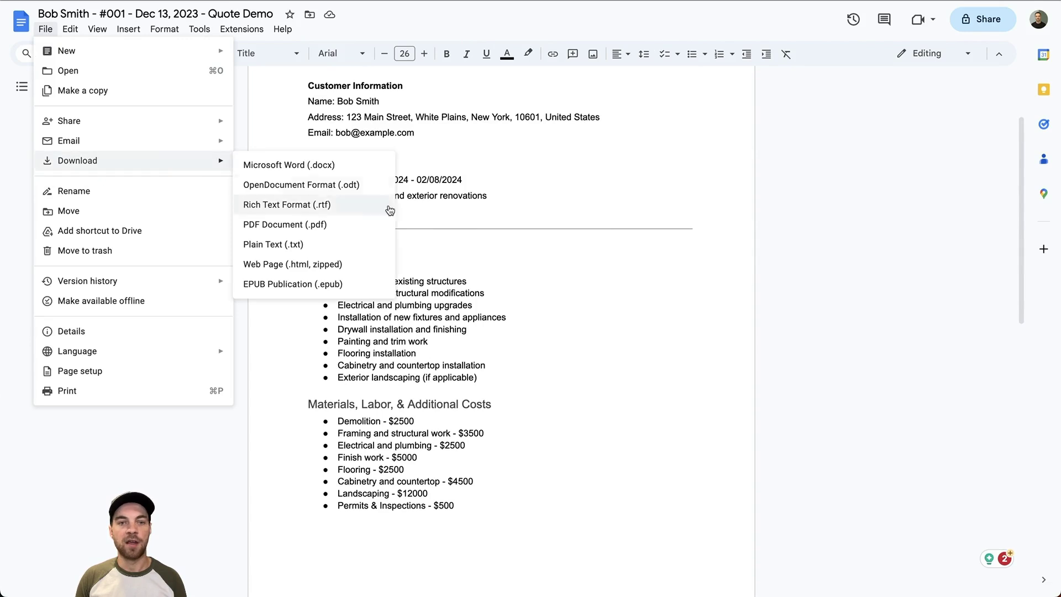
left_click(548, 167)
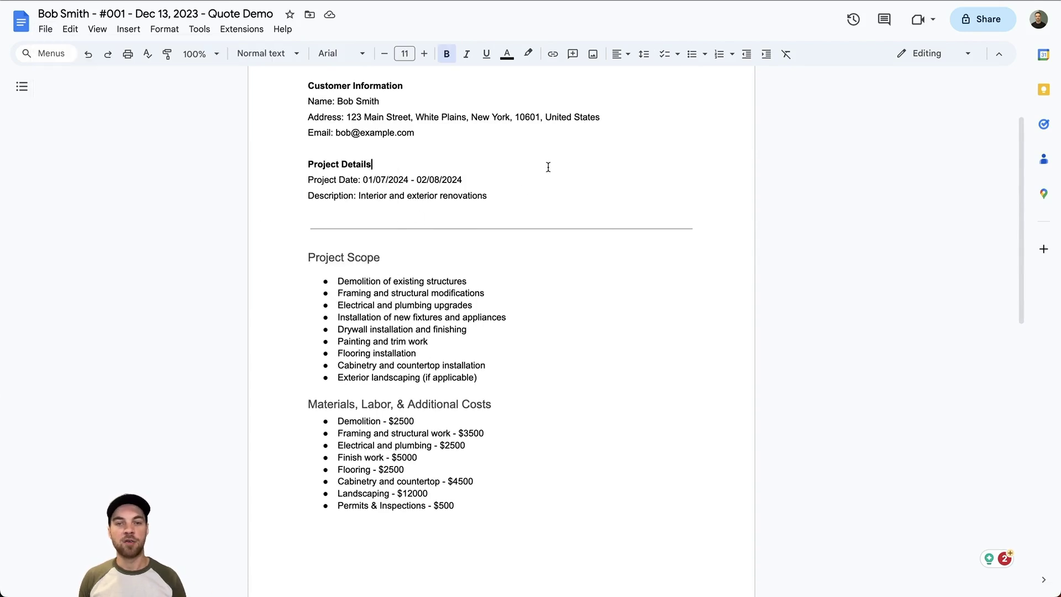
scroll(548, 166, "up", 2)
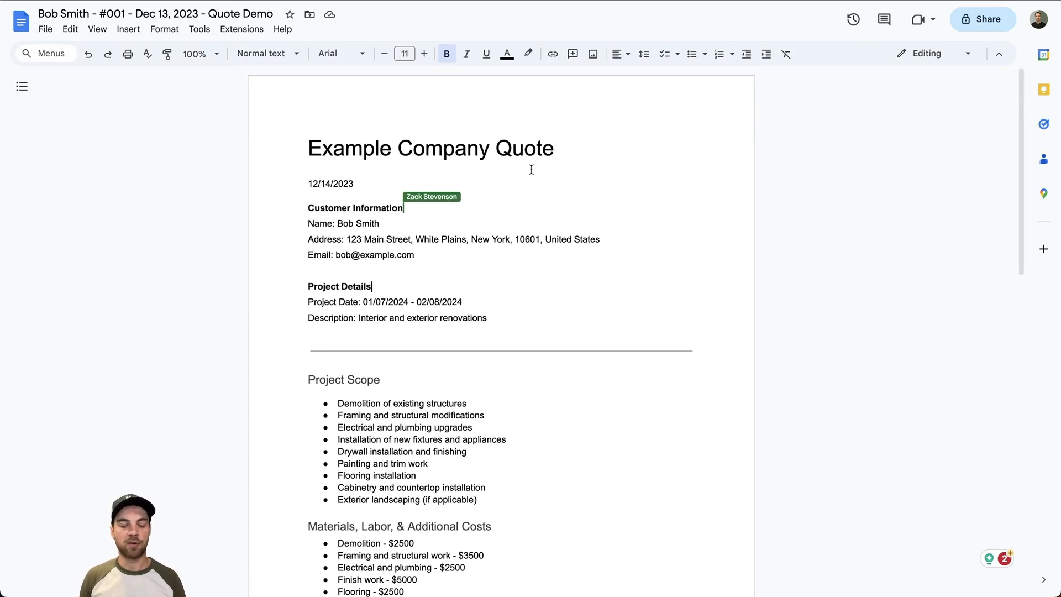